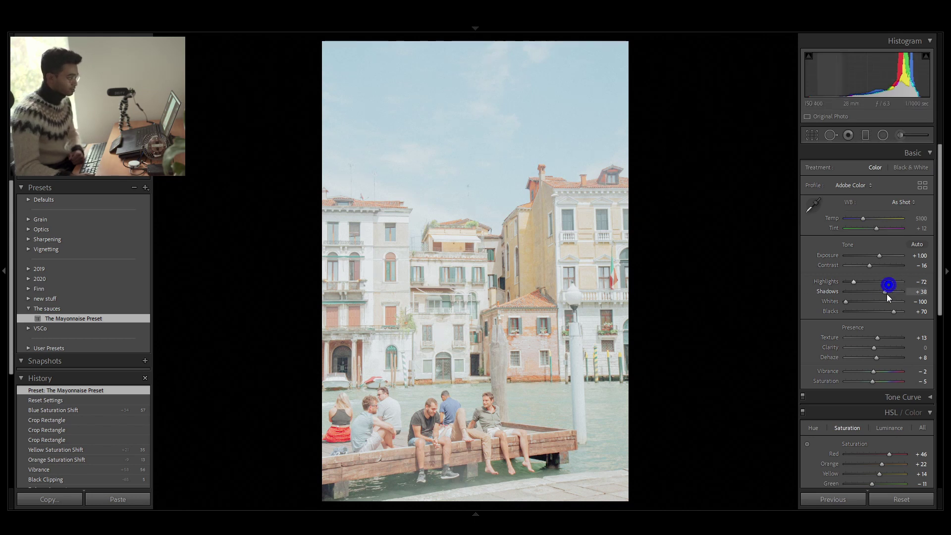
- Reduce Shadows to +7 and Blacks to +44, and inspect the building facades up close
drag(885, 290, 884, 313)
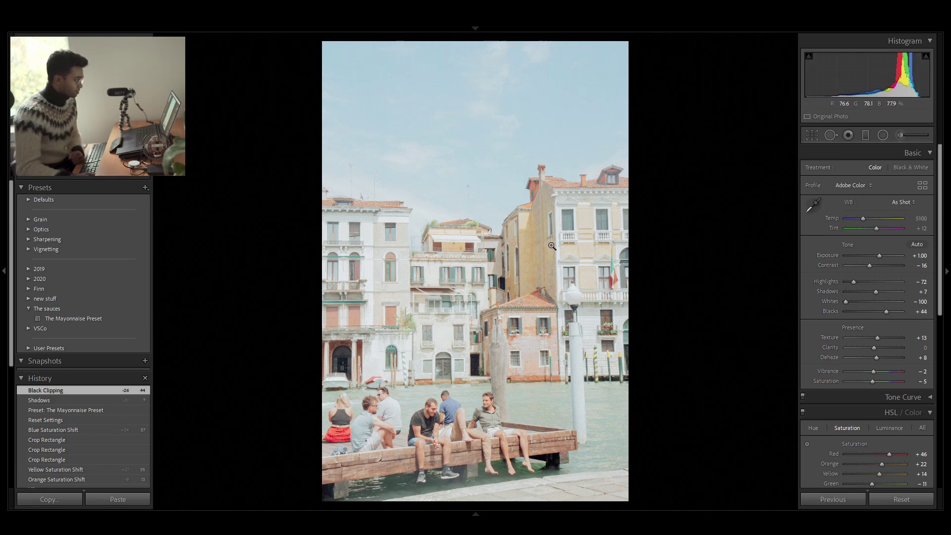
click(537, 256)
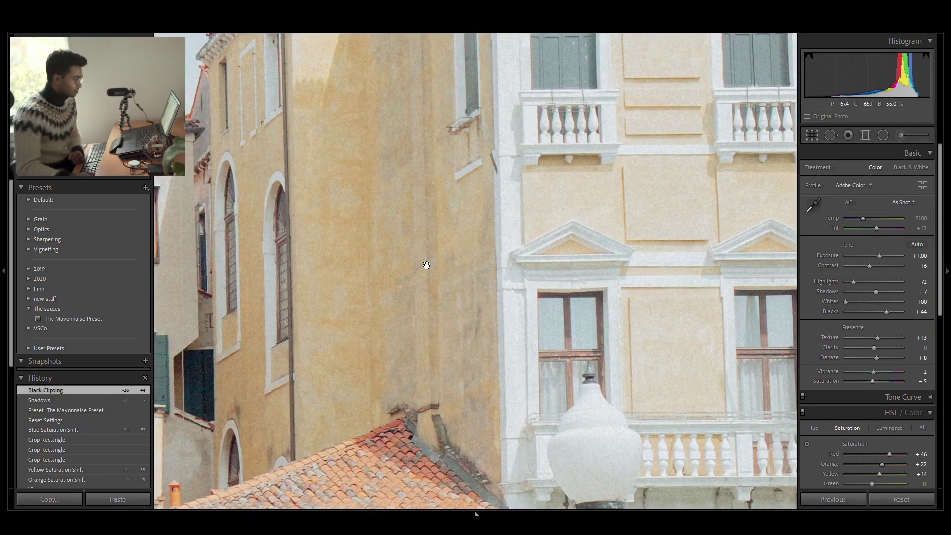
click(426, 266)
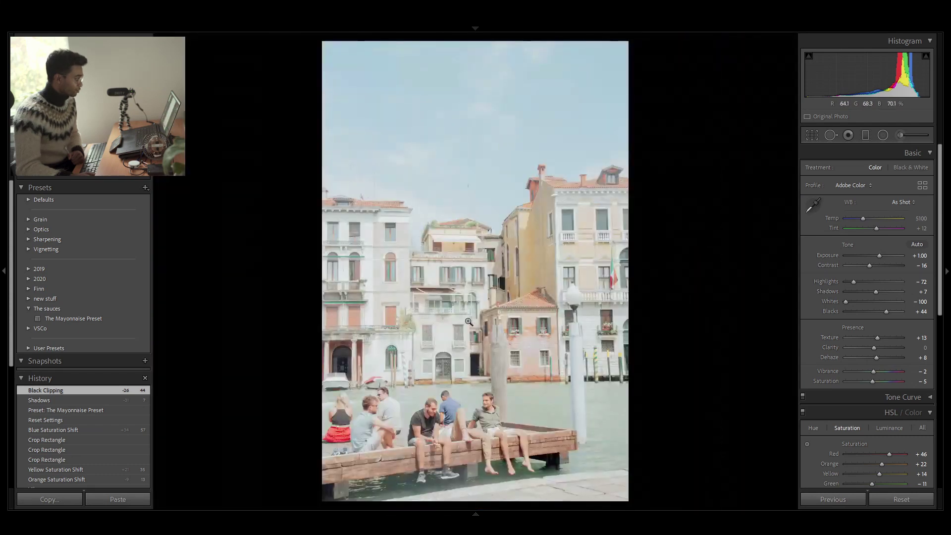
click(457, 327)
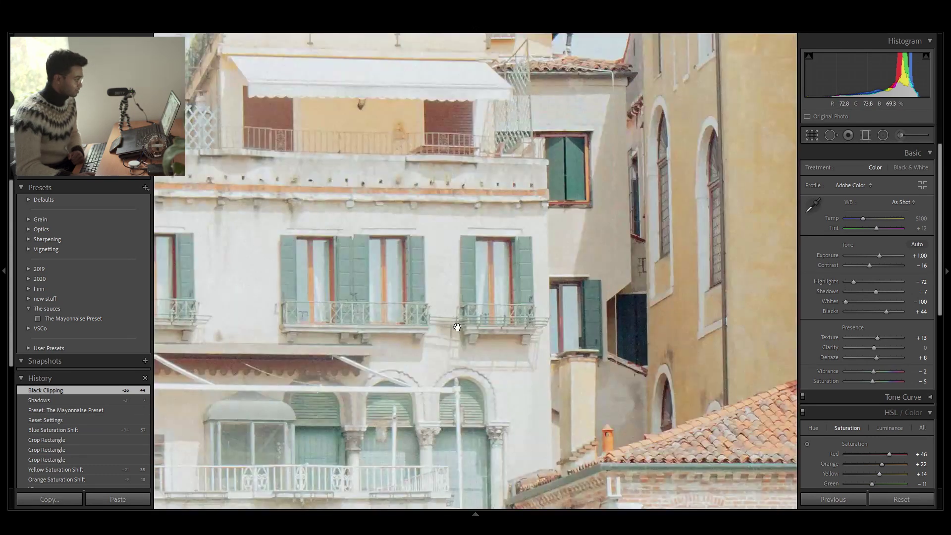
click(503, 287)
- Raise the HSL saturation of Blue to +30 and Aqua to +7
scroll(815, 391, down, 3)
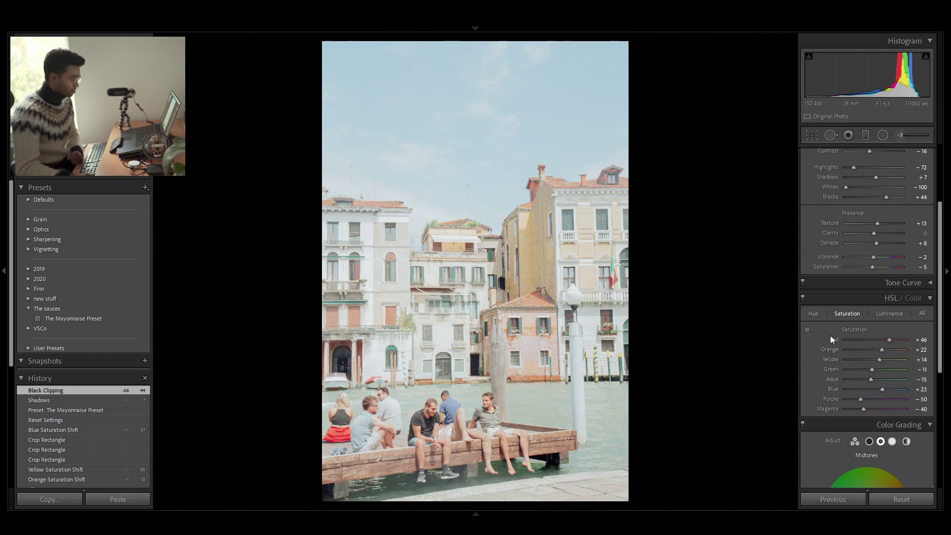
click(813, 374)
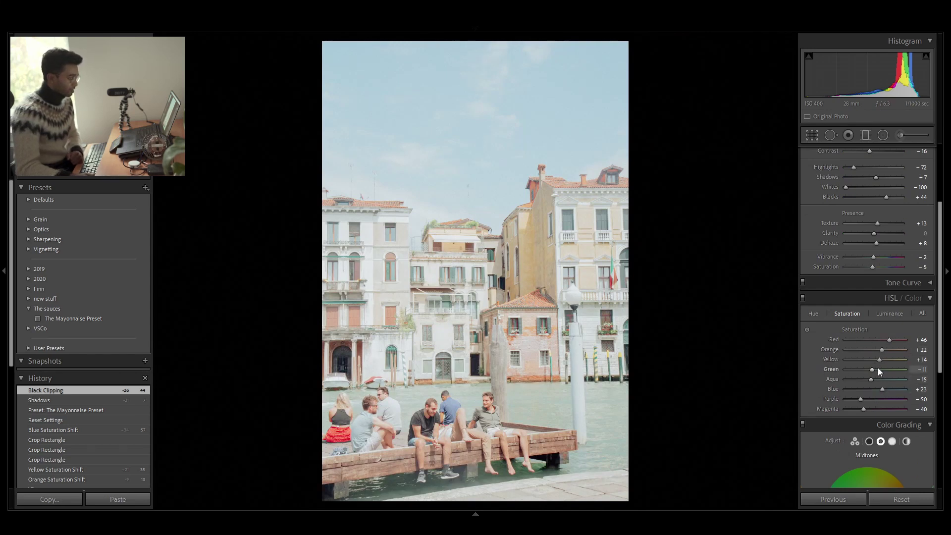
mouse_move(881, 388)
mouse_down()
mouse_move(905, 378)
mouse_move(882, 388)
mouse_move(893, 375)
mouse_move(880, 379)
mouse_up()
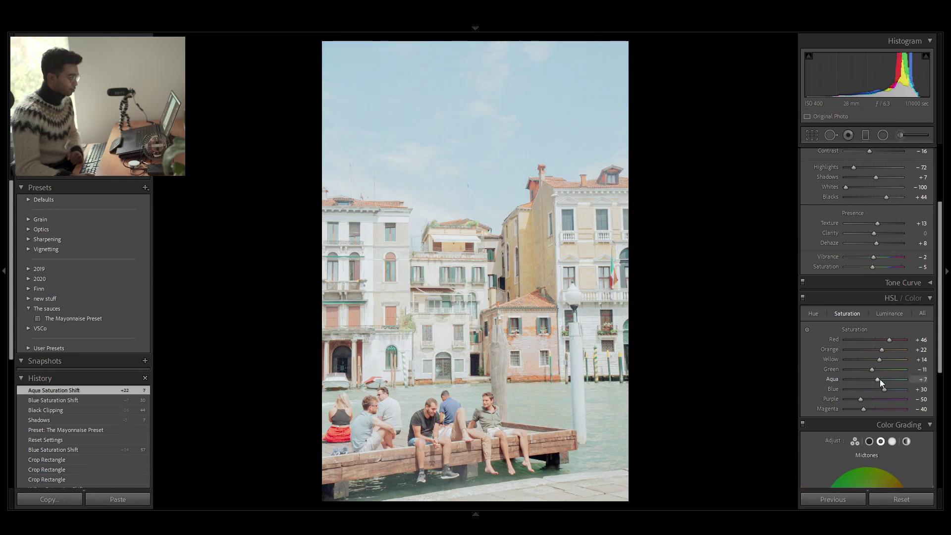
- Raise the photo's Vibrance to +67
scroll(886, 307, up, 3)
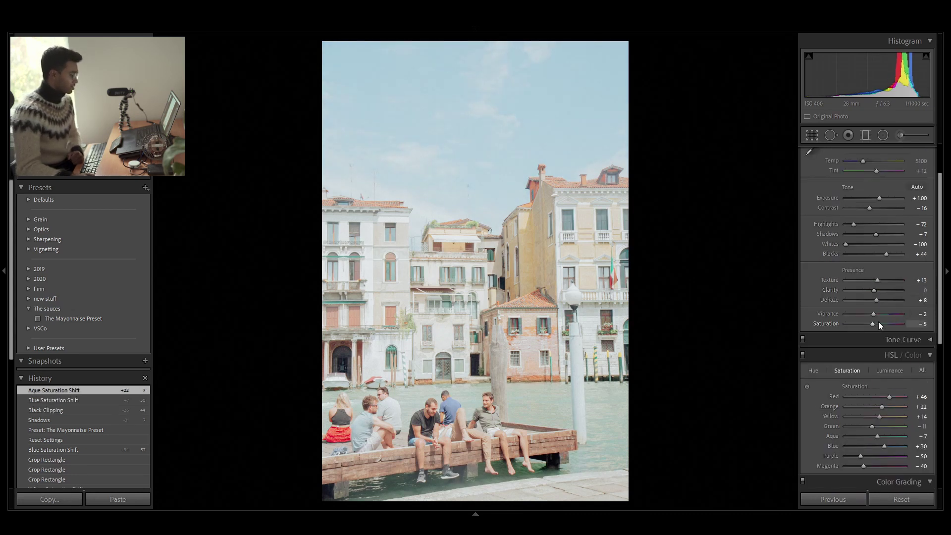
scroll(878, 334, up, 3)
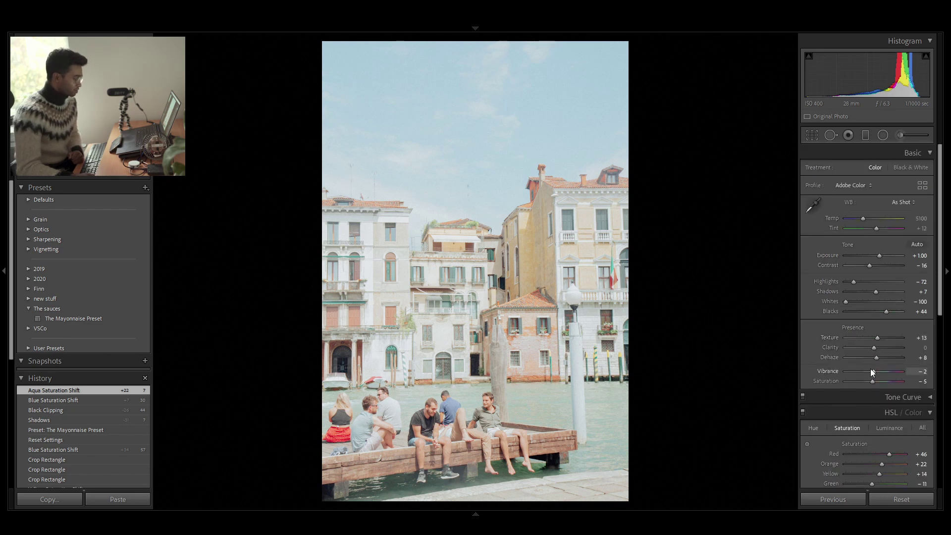
drag(874, 372, 892, 370)
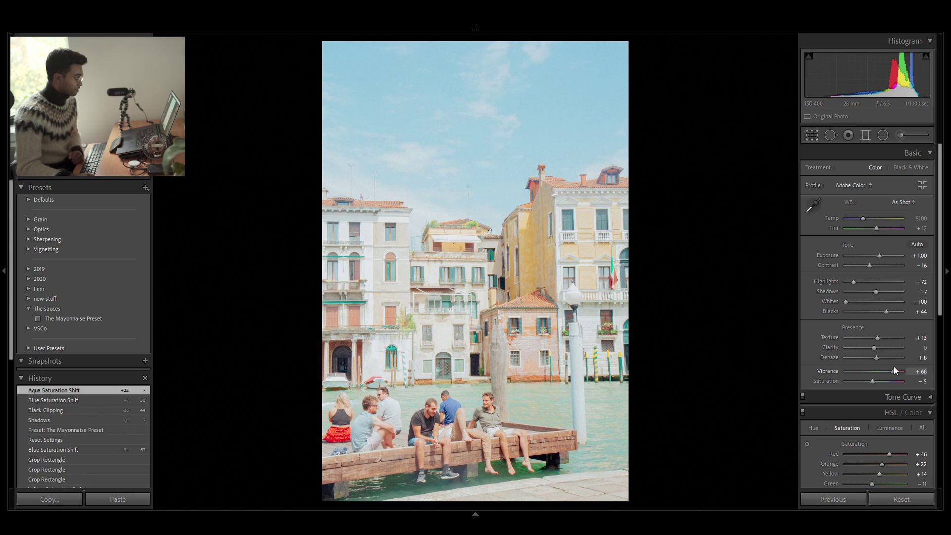
drag(894, 371, 893, 369)
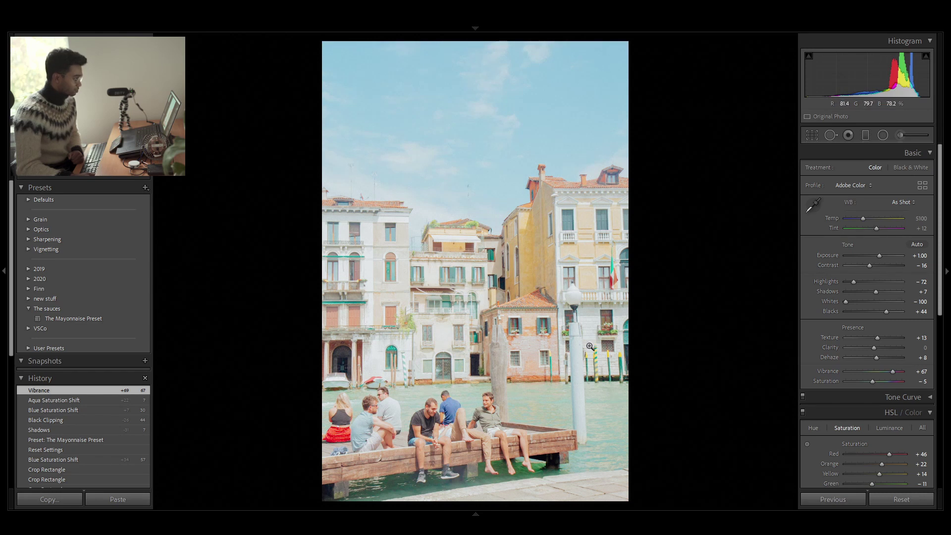
- Lower the HSL saturation of Blue to -20 to soften the sky
scroll(837, 378, down, 3)
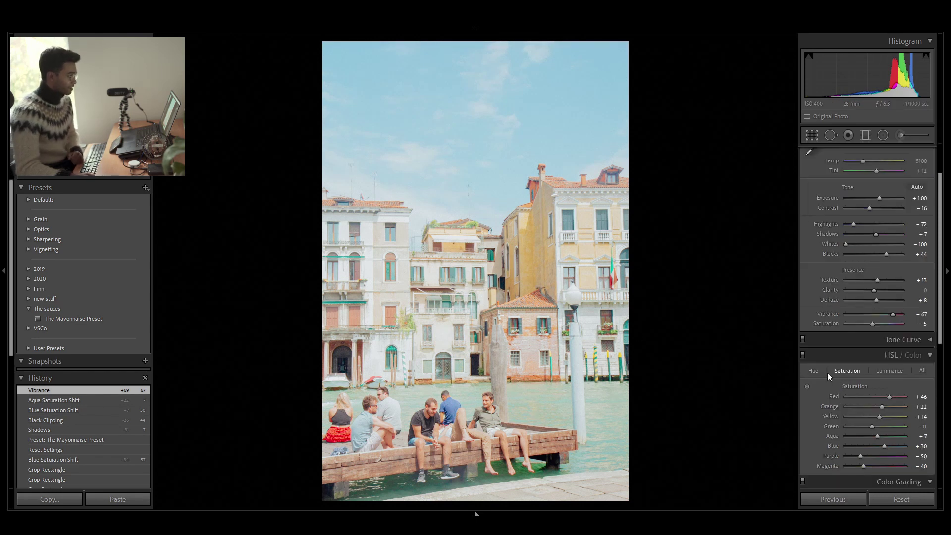
scroll(828, 373, down, 3)
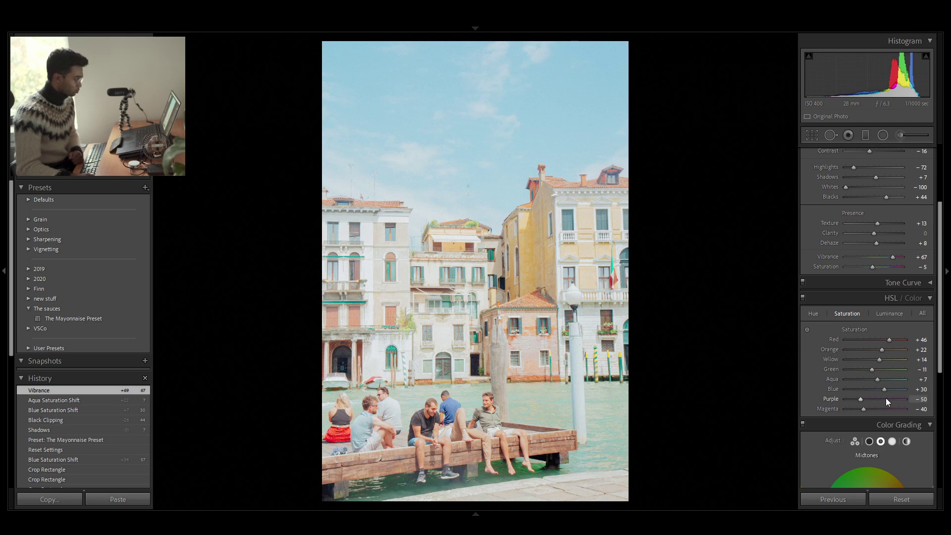
drag(886, 390, 875, 393)
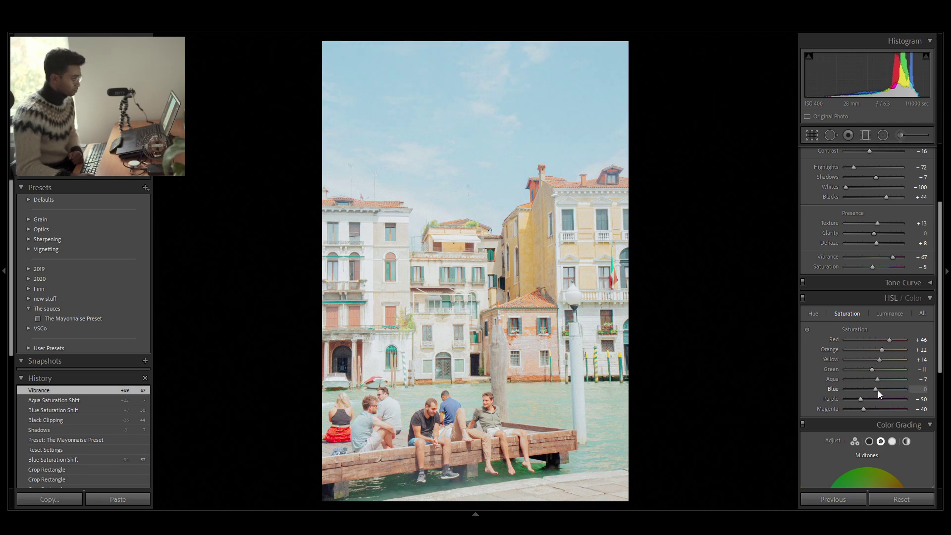
drag(877, 390, 869, 393)
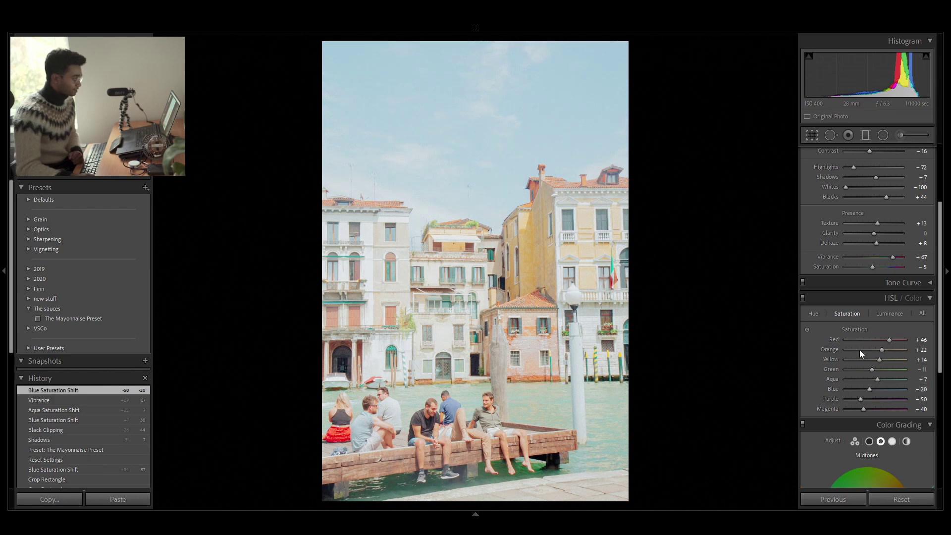
- Lower the HSL saturation of Orange to +12, checking the effect on the buildings up close
drag(880, 350, 880, 349)
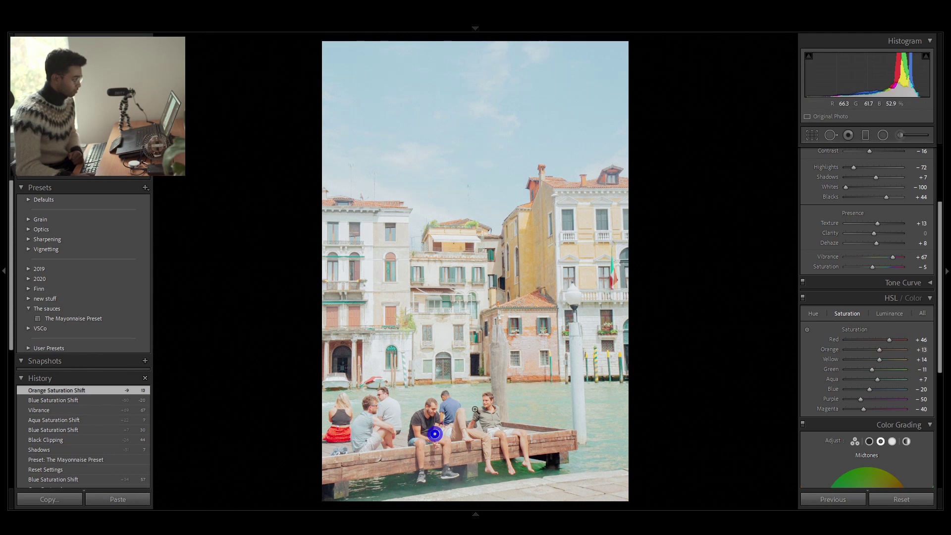
click(542, 334)
click(475, 296)
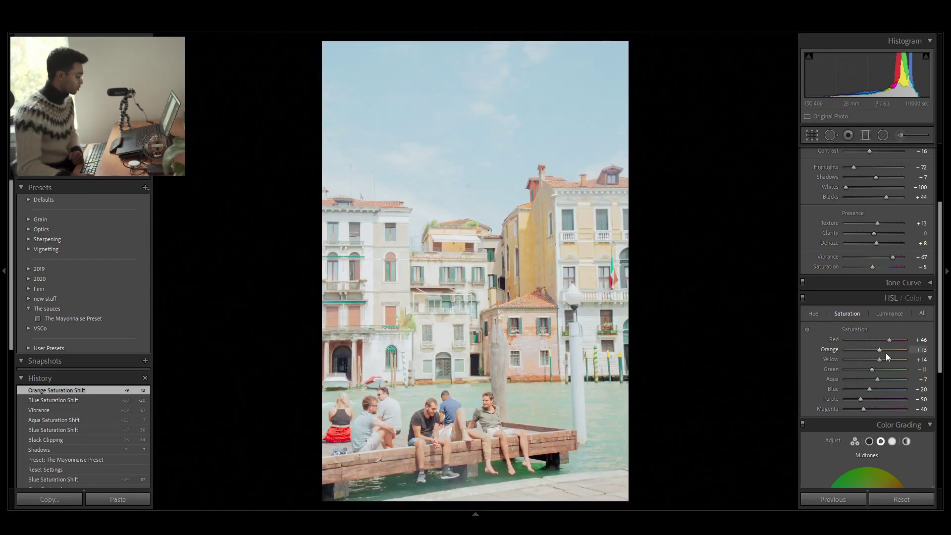
scroll(881, 352, down, 1)
- Heal the thin antenna above the central rooftop with a size 76 spot removal brush, sampling from the clear sky to its left
click(467, 191)
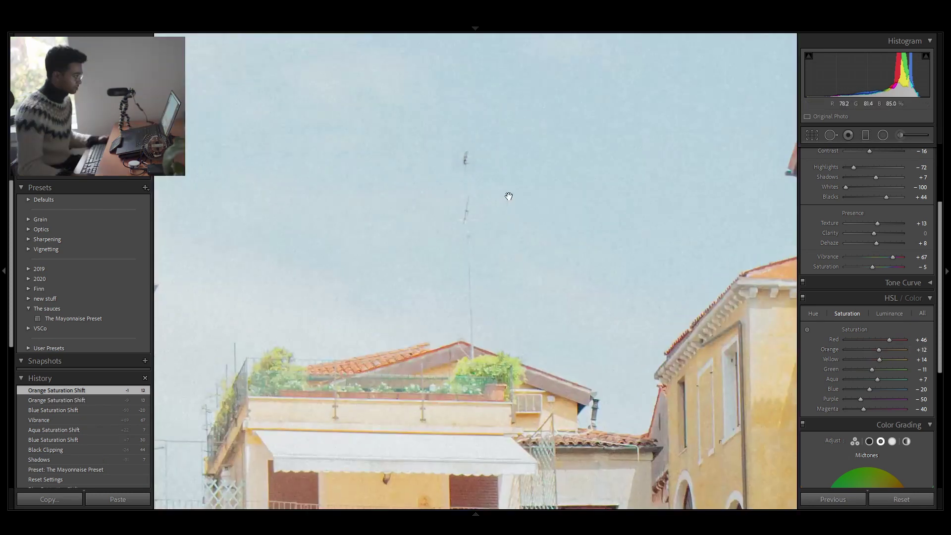
click(836, 138)
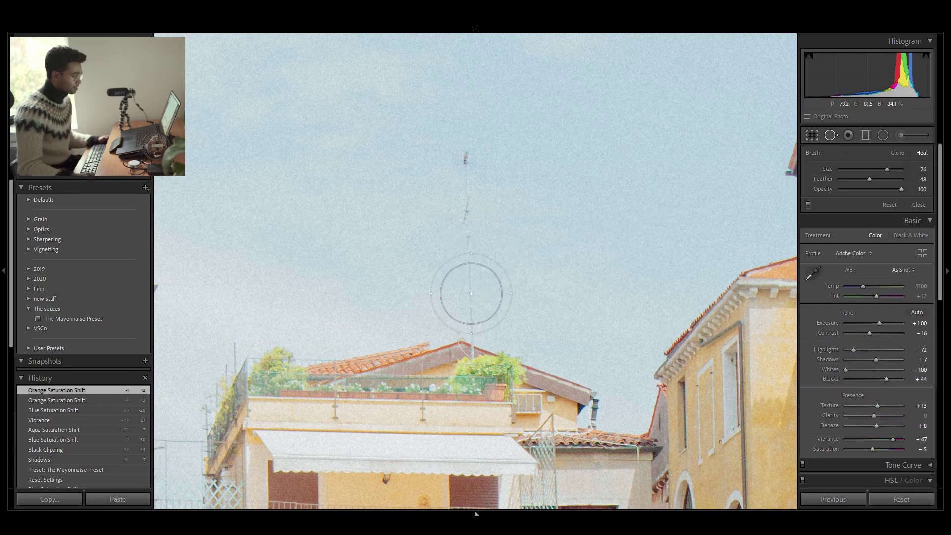
drag(470, 272, 460, 166)
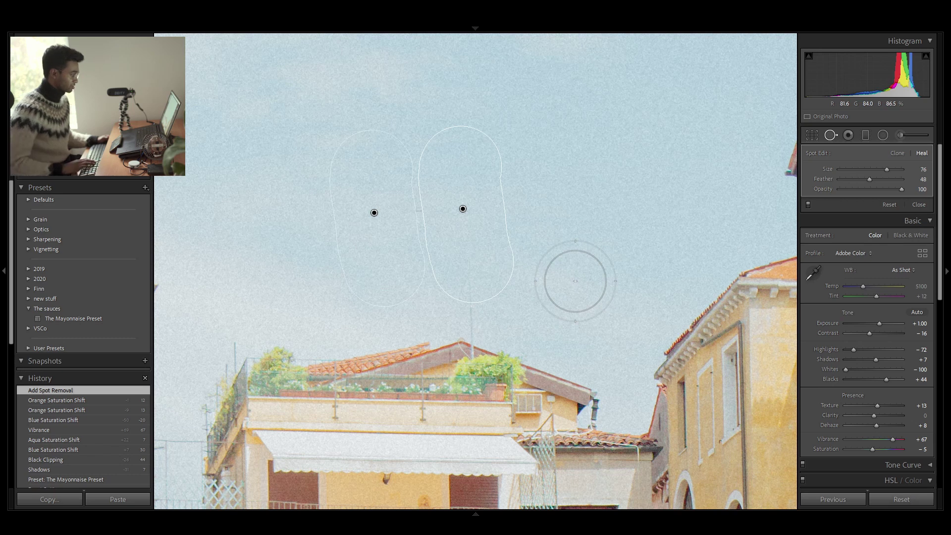
drag(374, 213, 333, 217)
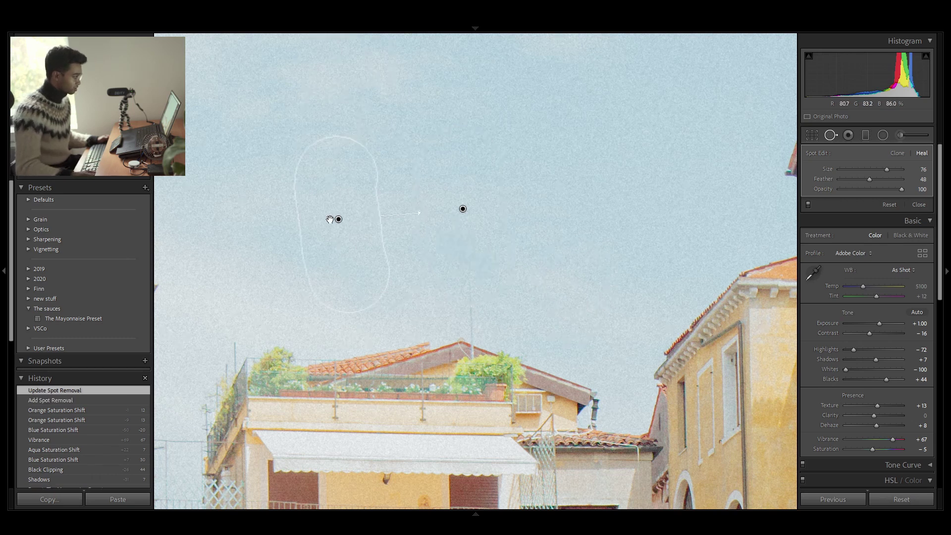
key(Return)
key(Return)
click(408, 208)
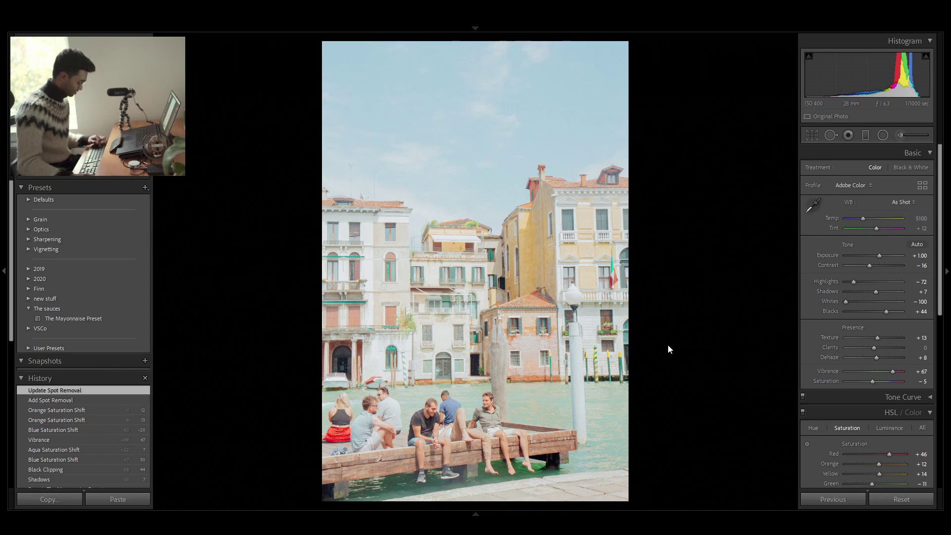
- Crop the photo from the bottom up to the waterline, cutting out the people on the dock and keeping the full width
key(r)
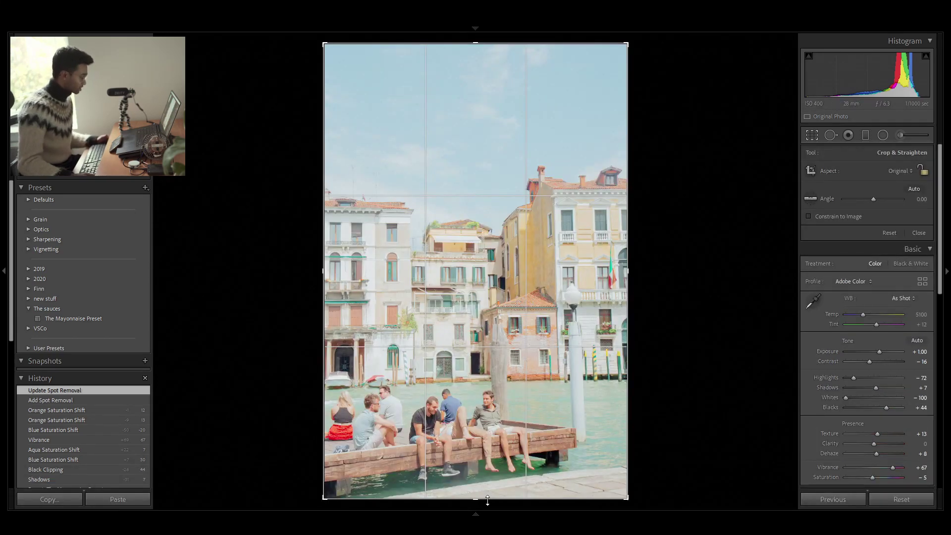
drag(487, 500, 494, 442)
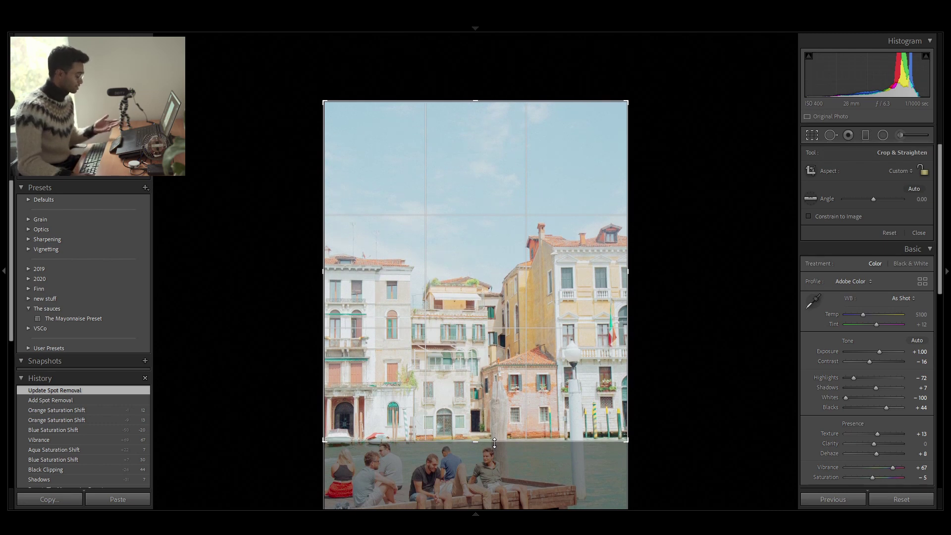
drag(495, 442, 496, 442)
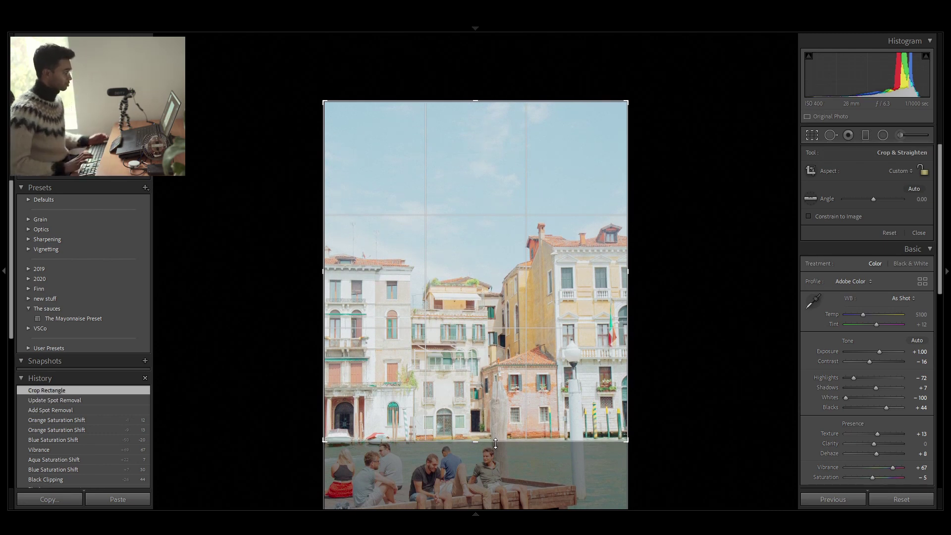
key(Return)
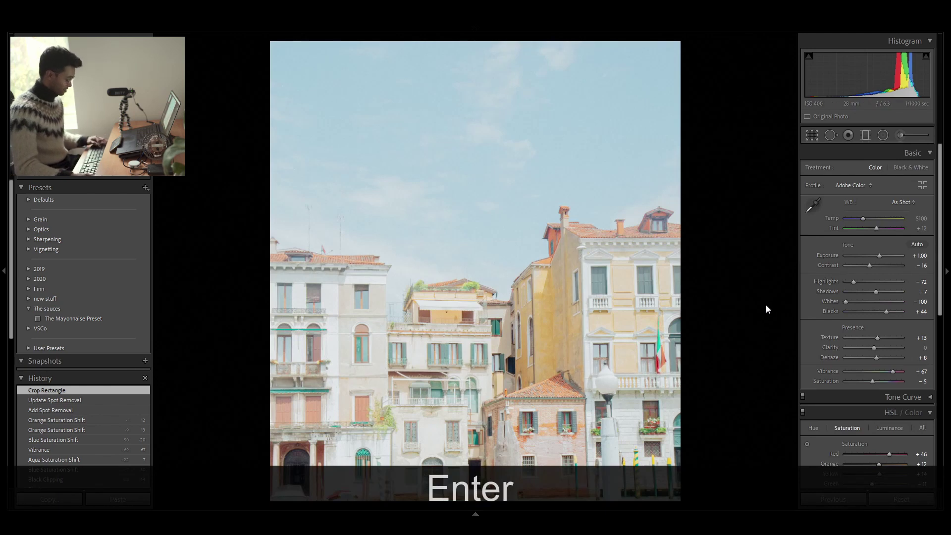
- Review the cropped edit full screen and compare it with the original photo
key(f)
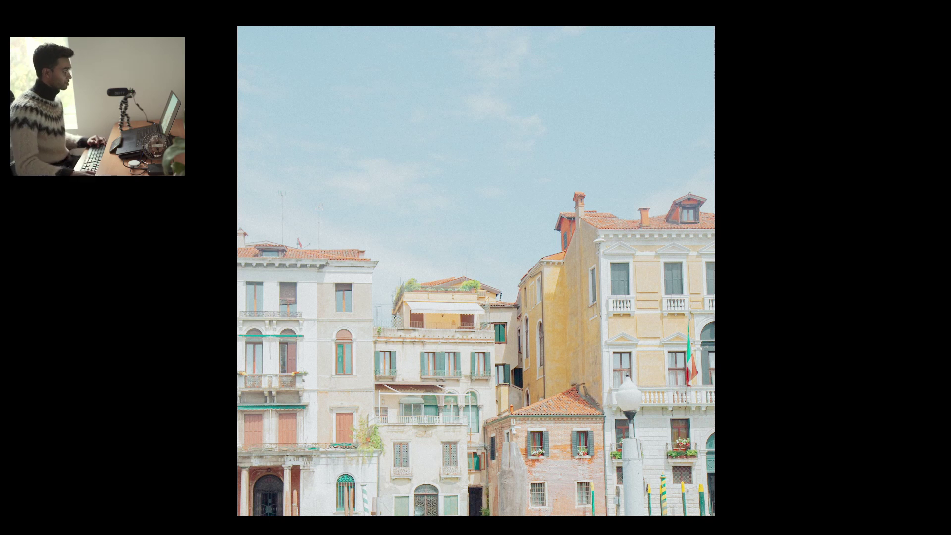
key(d)
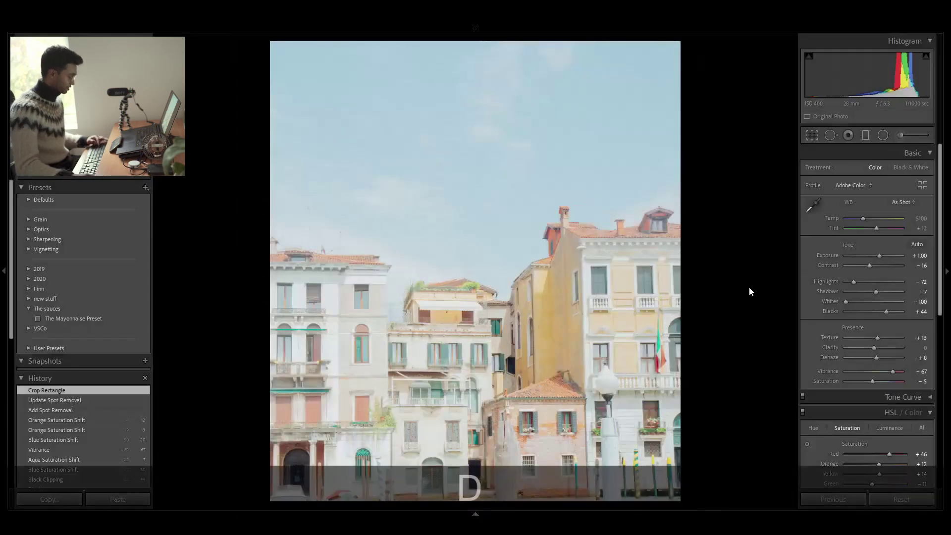
key(f)
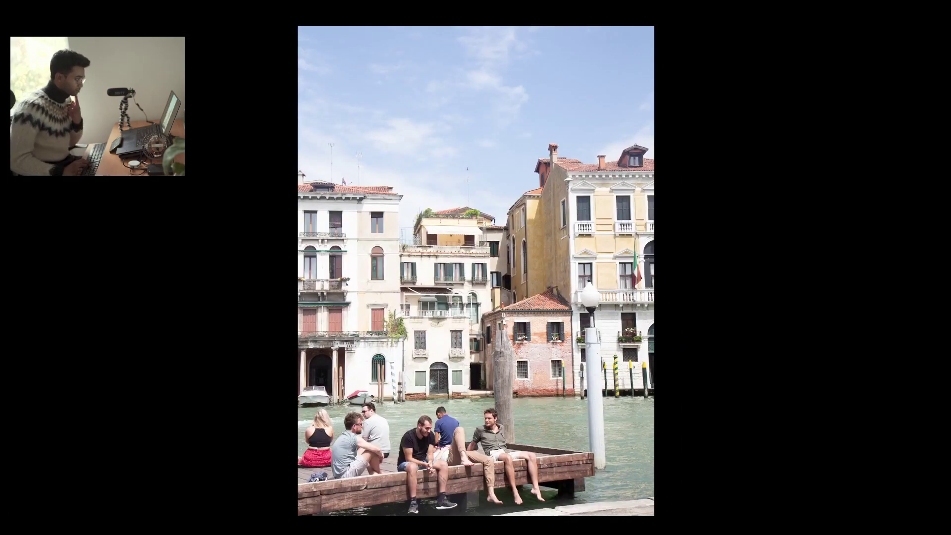
key(backslash)
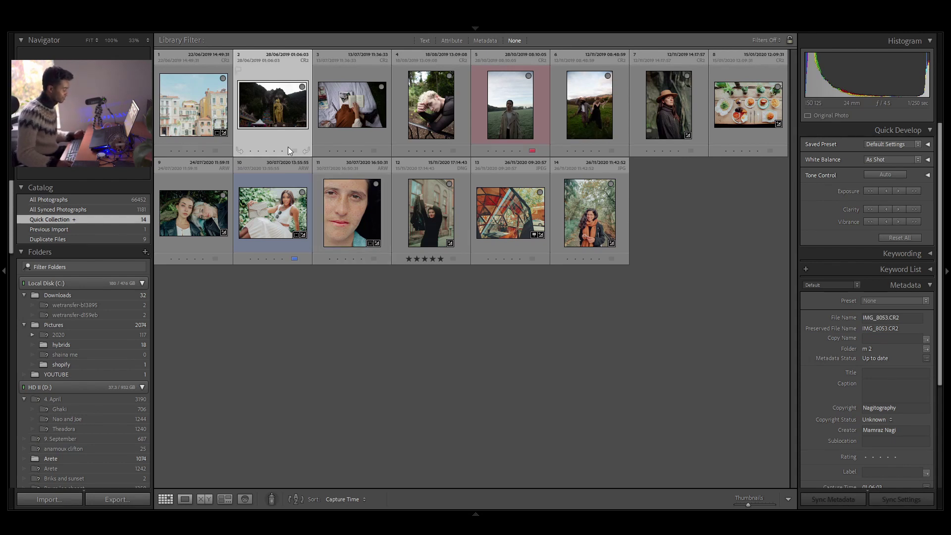
- Open the golden statue photo IMG_8053.CR2 for developing and apply The Mayonnaise Preset
double_click(287, 115)
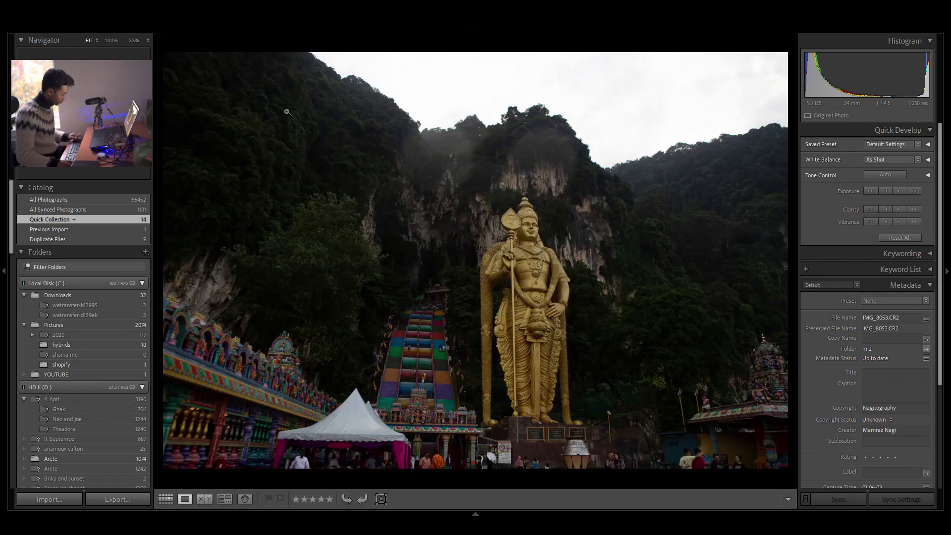
key(d)
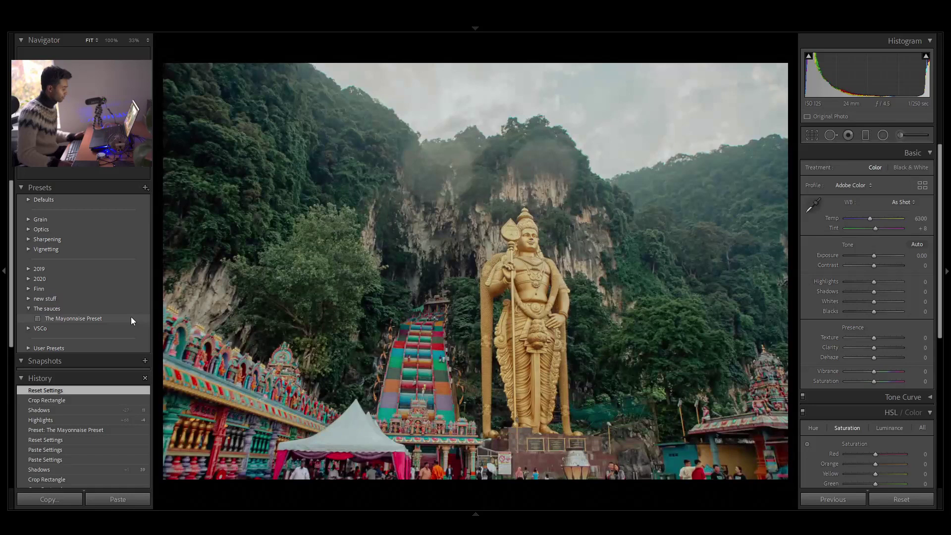
click(130, 316)
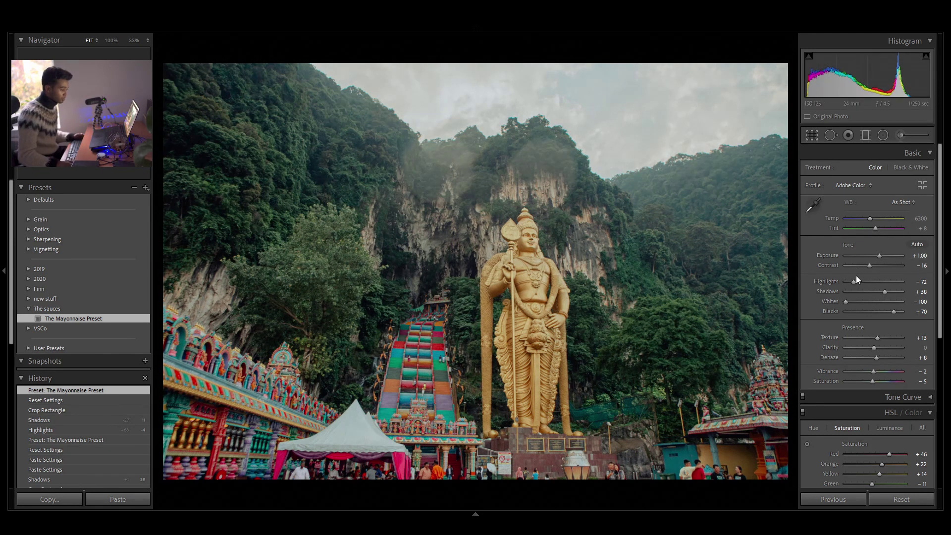
- Set the statue photo's highlights to −11 and its exposure to +0.60
drag(853, 281, 871, 272)
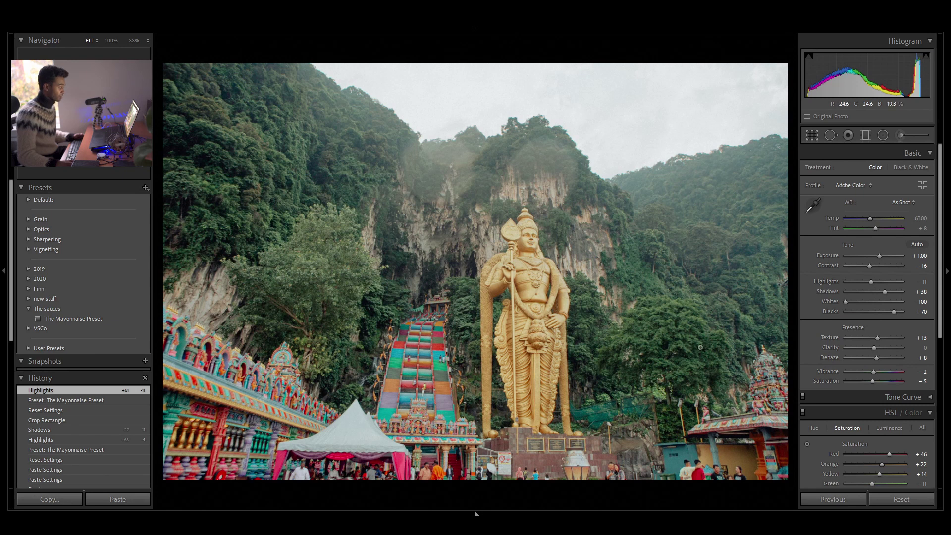
drag(921, 256, 915, 257)
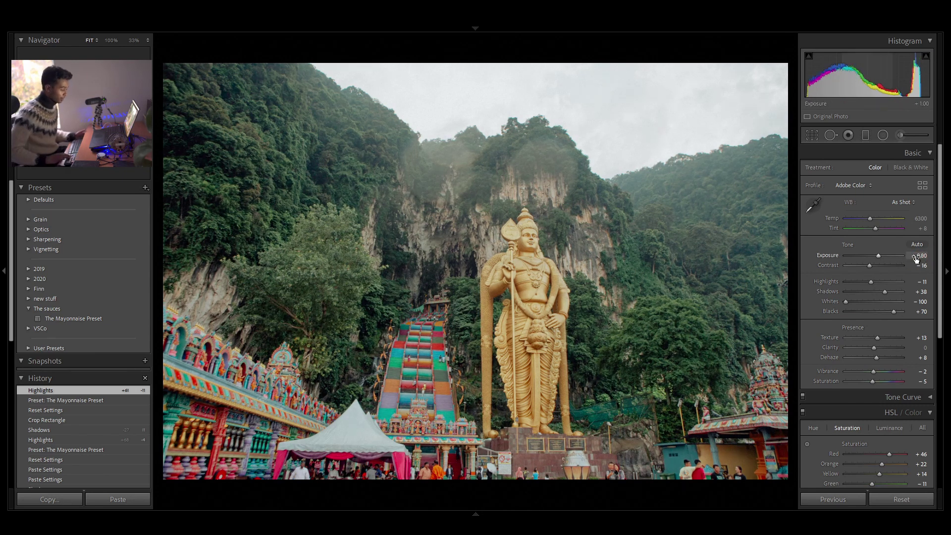
key(Down)
key(Down)
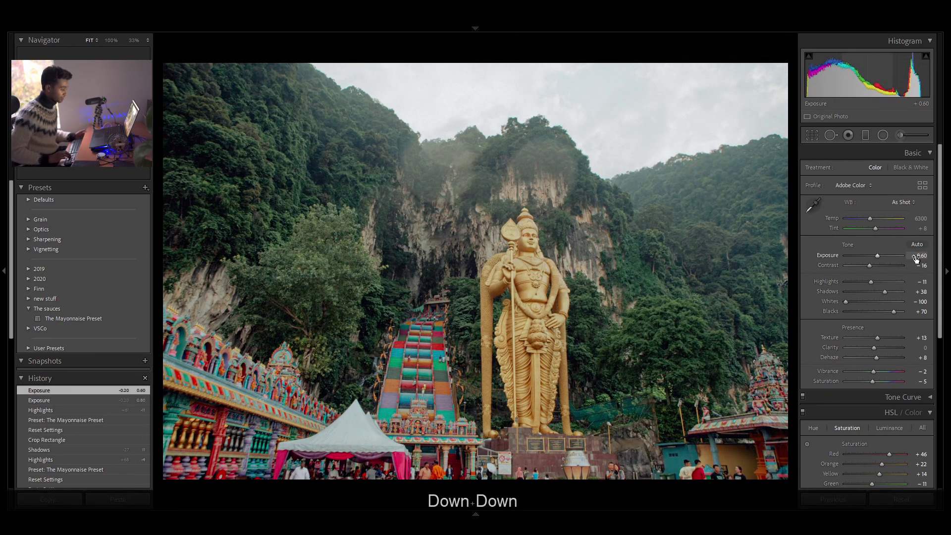
key(Down)
key(Up)
key(Return)
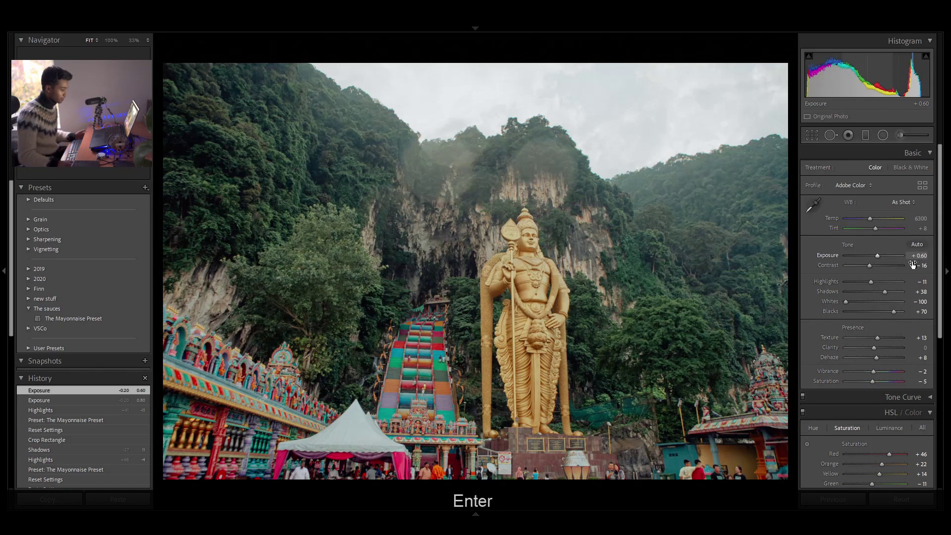
- Crop a strip off the statue photo's right side, cutting through the small pavilion while keeping the full height
scroll(915, 322, down, 2)
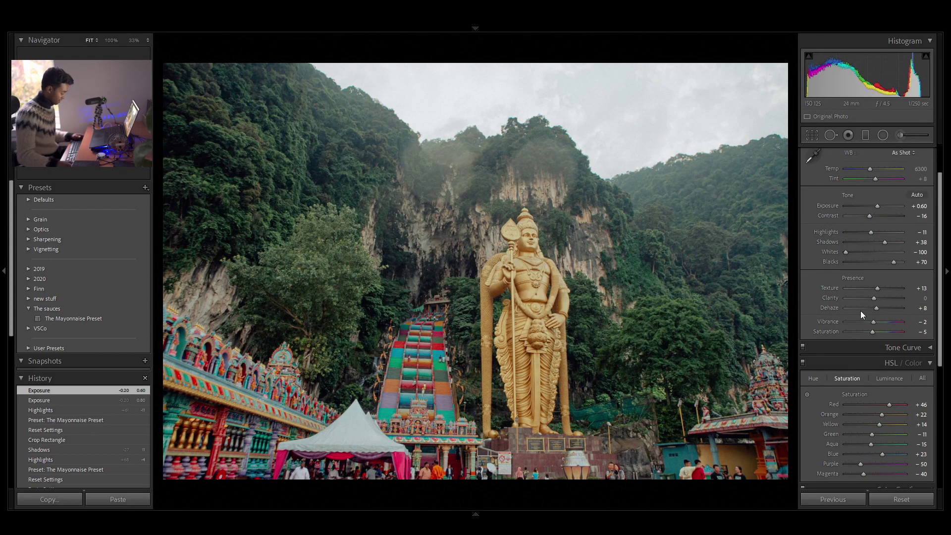
key(r)
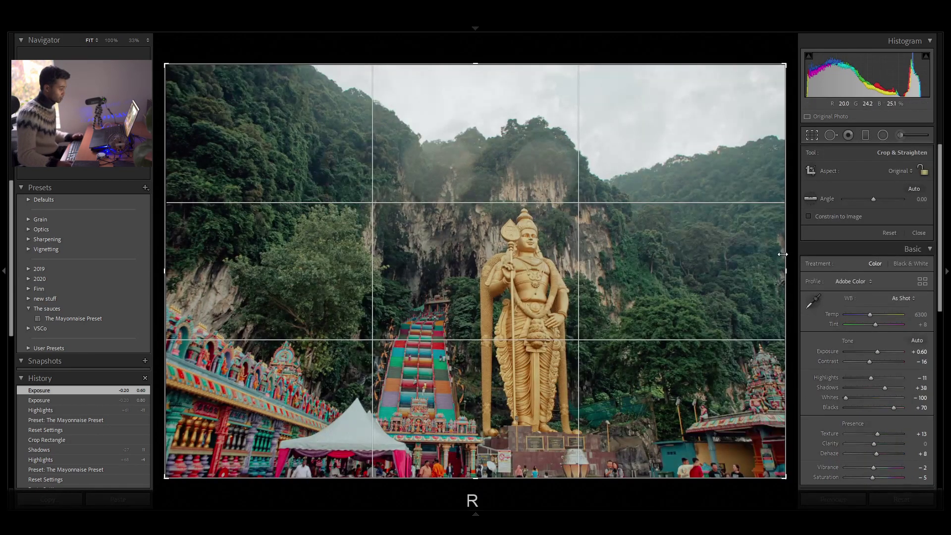
drag(782, 254, 742, 250)
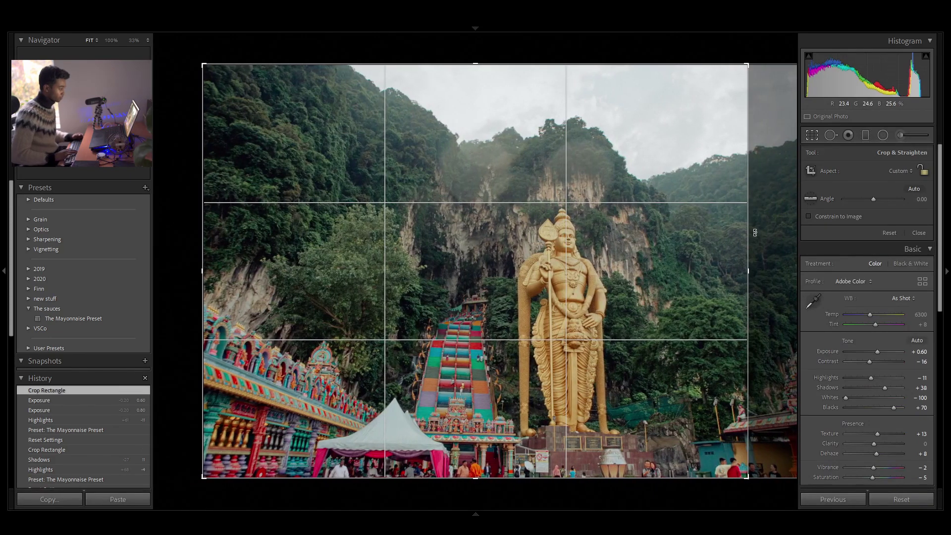
key(Return)
- Review the cropped statue edit full screen and compare it with the original photo
key(shift+Tab)
key(backslash)
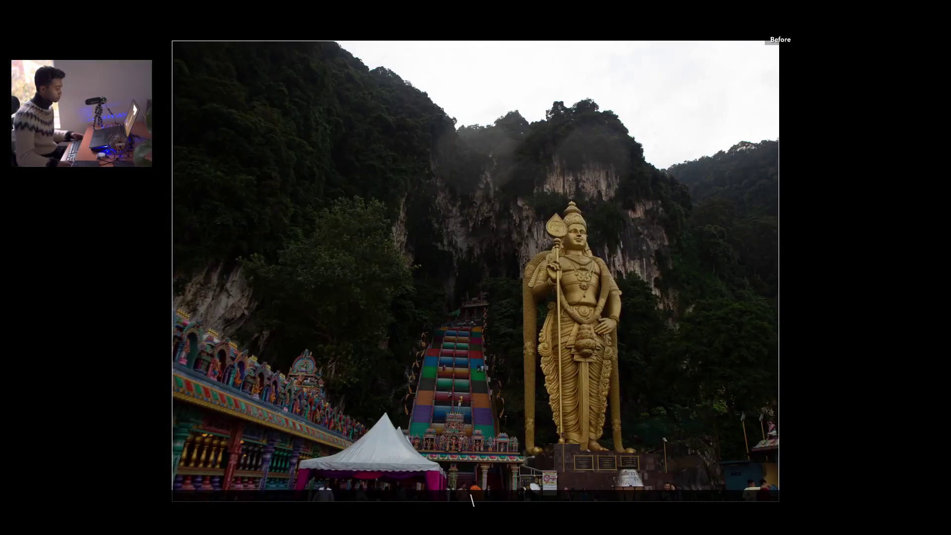
key(backslash)
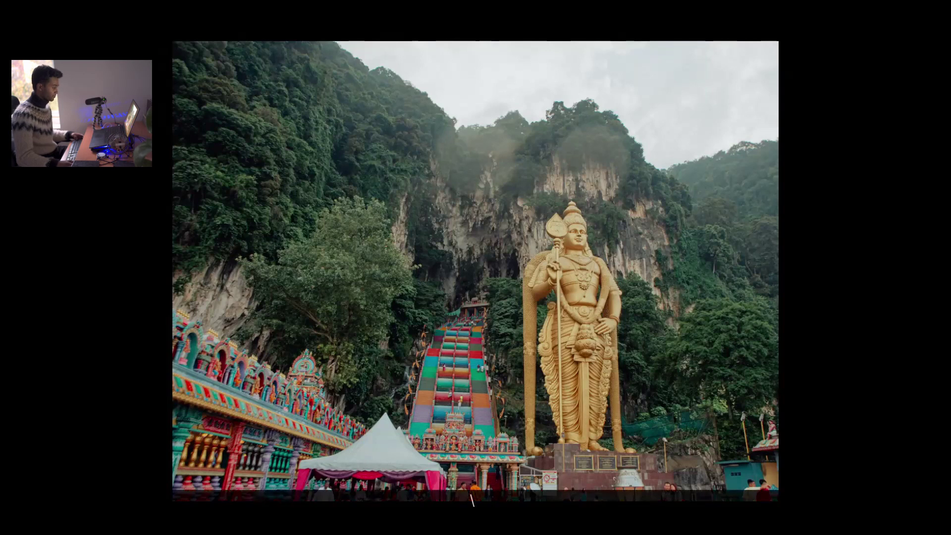
- Open the picnic book photo IMG_8551.CR2 for developing and apply The Mayonnaise Preset
key(g)
key(l)
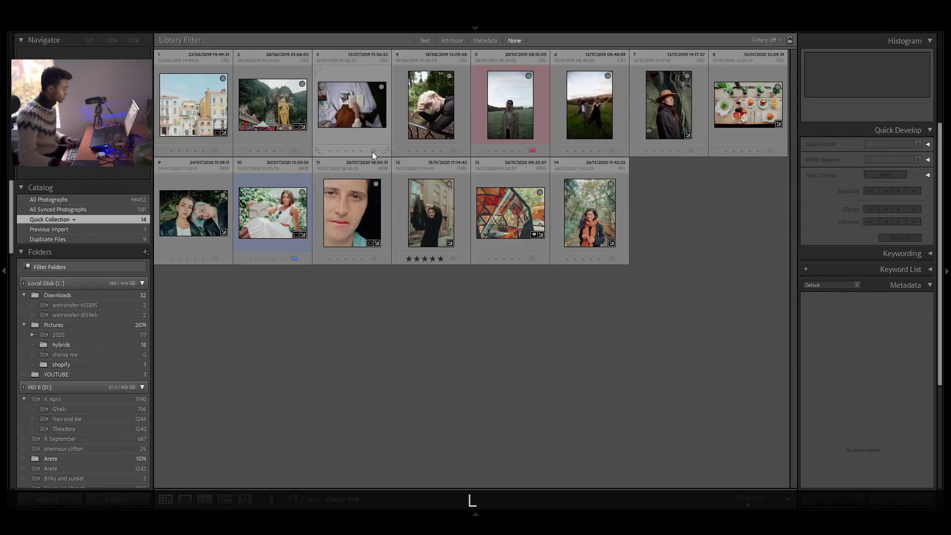
double_click(349, 122)
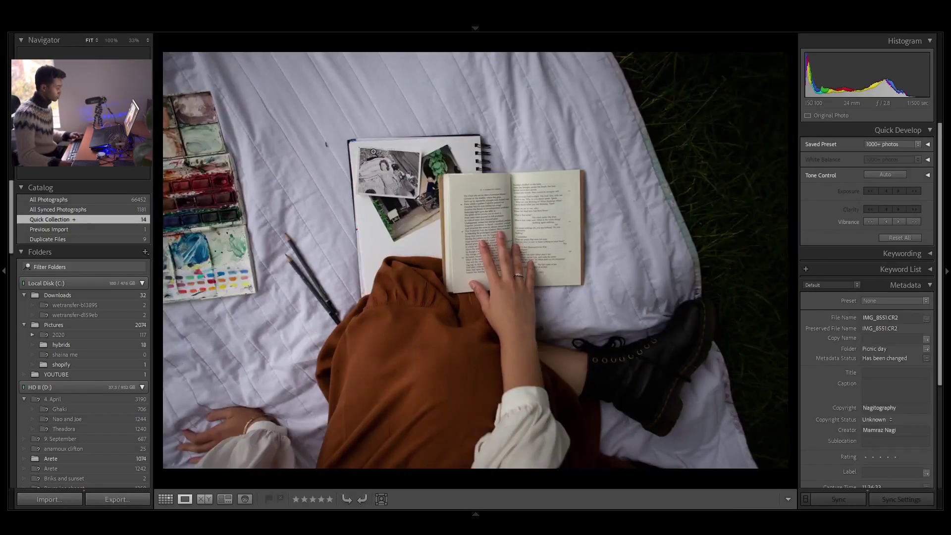
key(d)
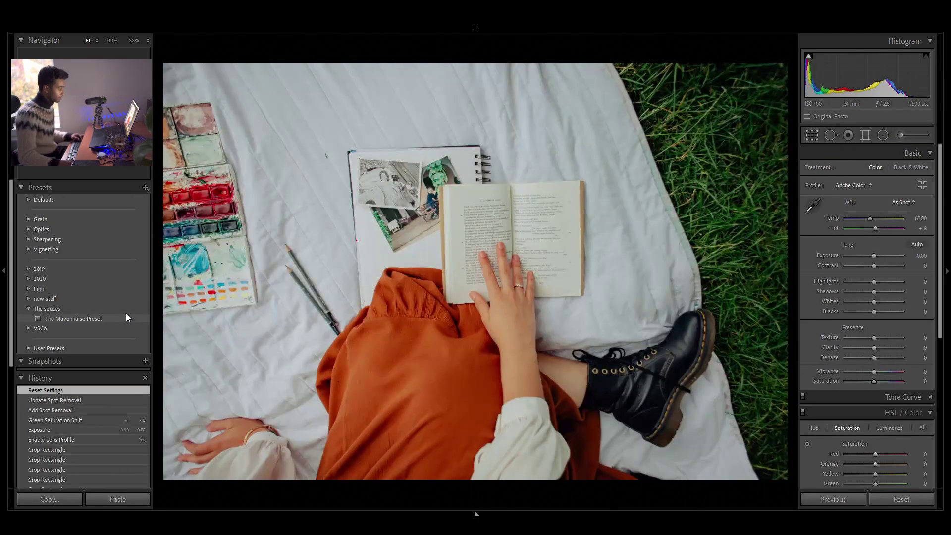
click(126, 313)
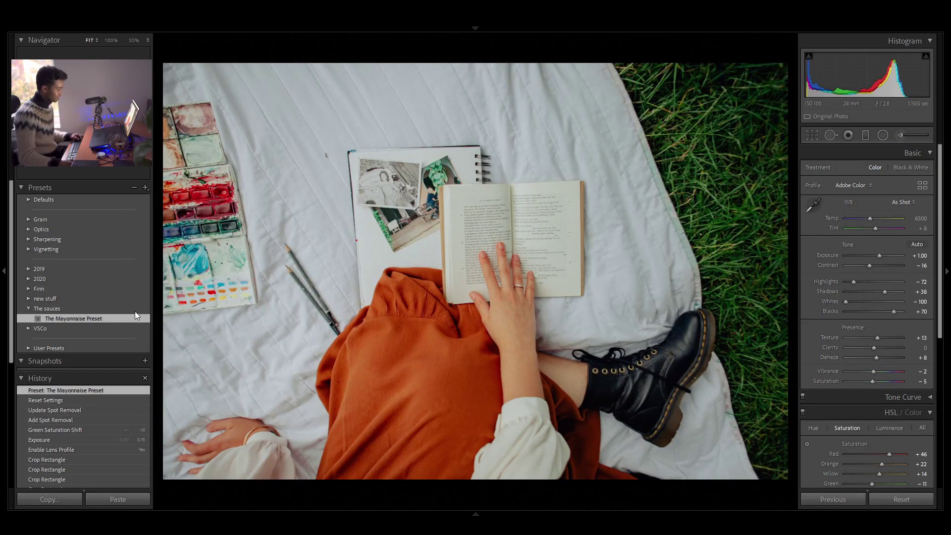
- Crop a narrow strip of grass off the right side of the picnic photo
key(r)
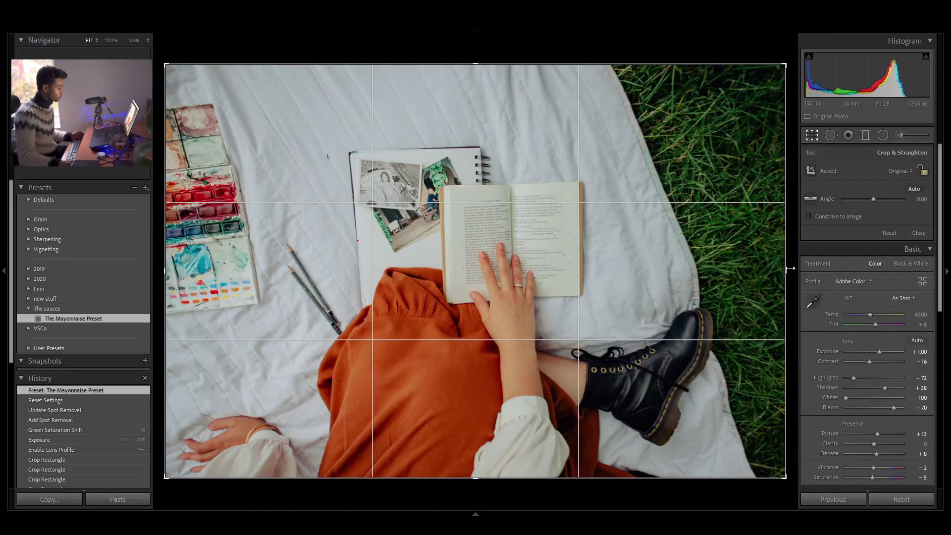
drag(790, 268, 754, 238)
key(Return)
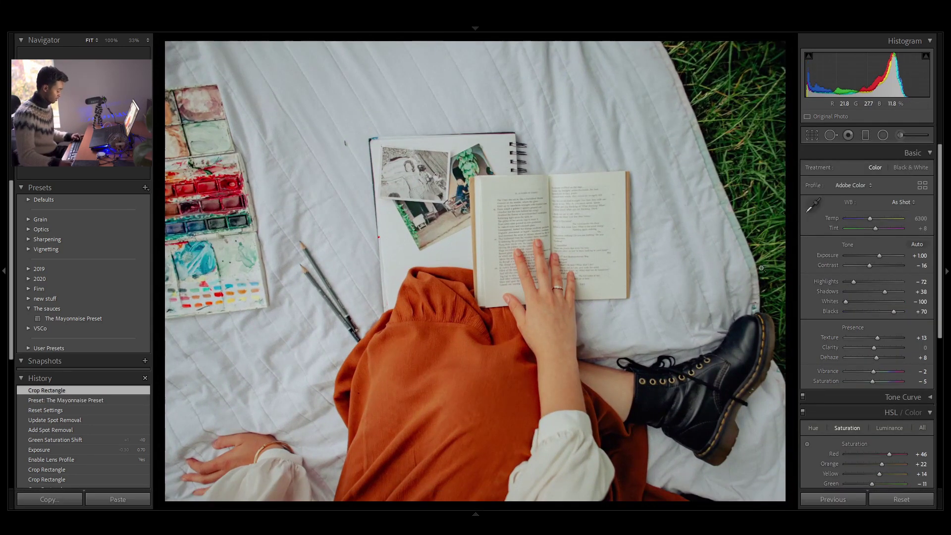
- Reposition the picnic photo's crop over the grass edge and narrow it from the left, cutting out the paint palette and the resting hand
key(e)
key(r)
key(r)
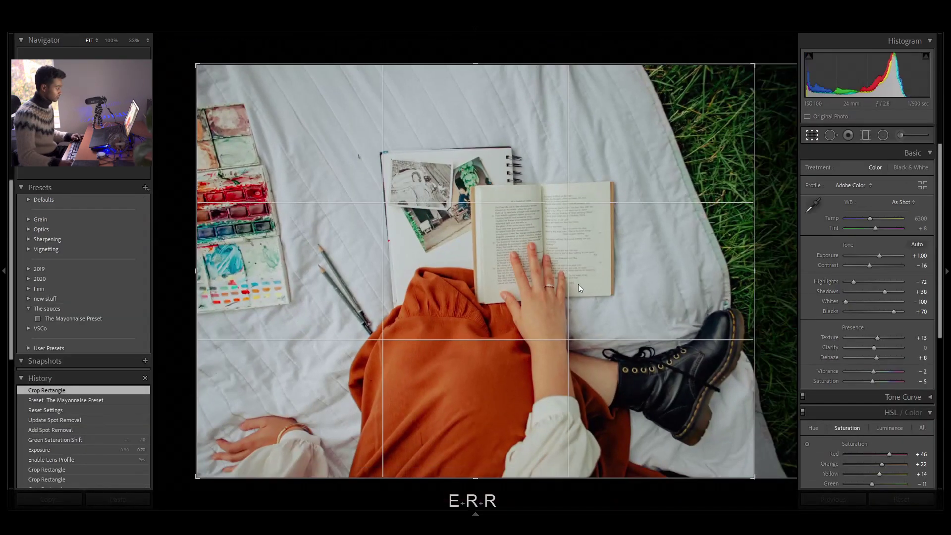
key(r)
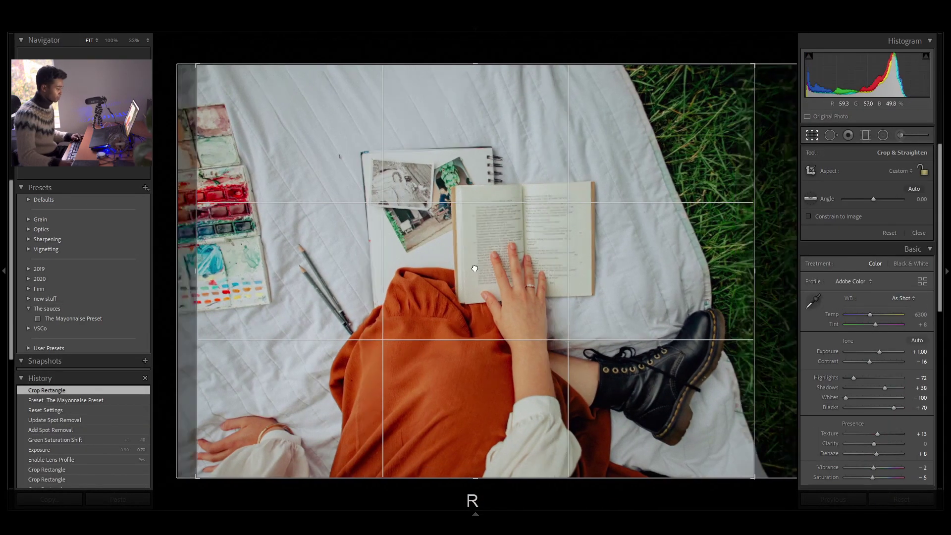
drag(474, 268, 395, 254)
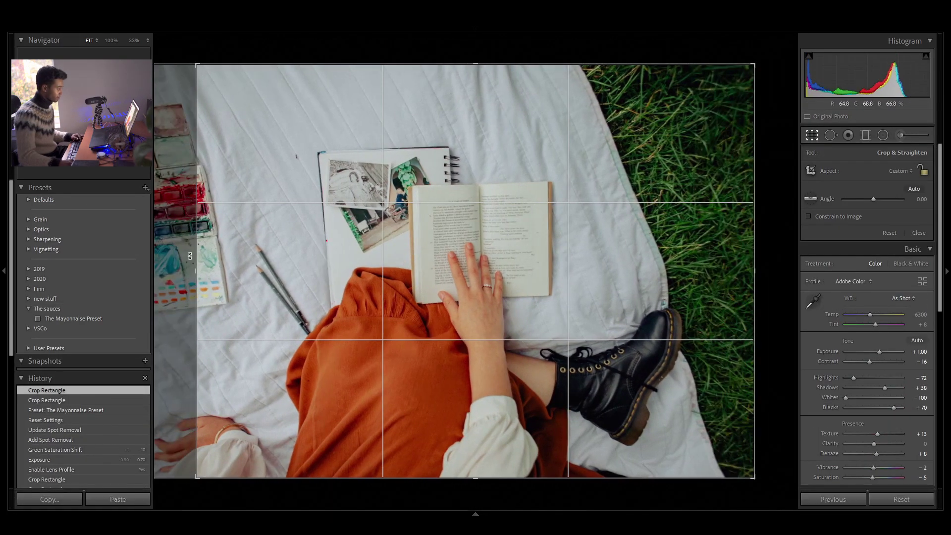
drag(196, 257, 232, 255)
key(Return)
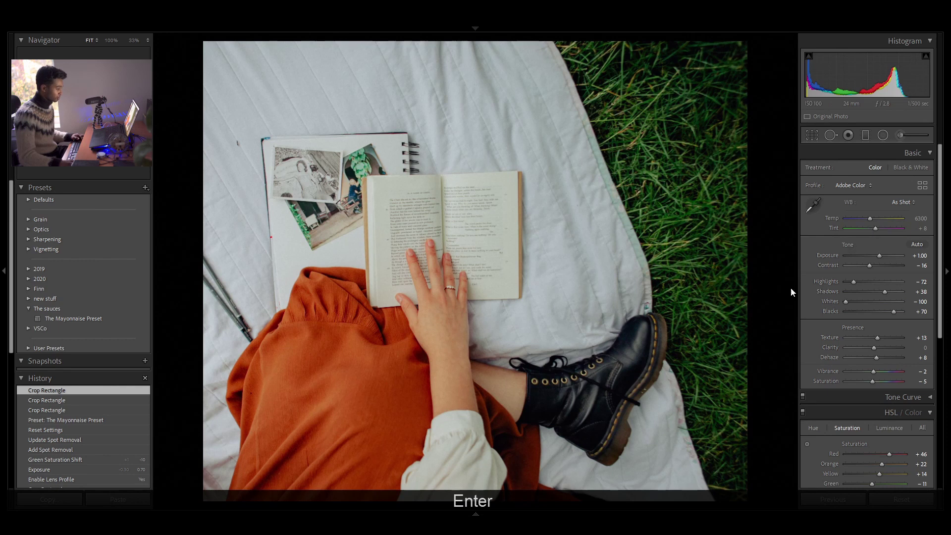
- Enable lens profile corrections for the picnic photo and set the profile's vignetting amount to 49
scroll(781, 314, down, 5)
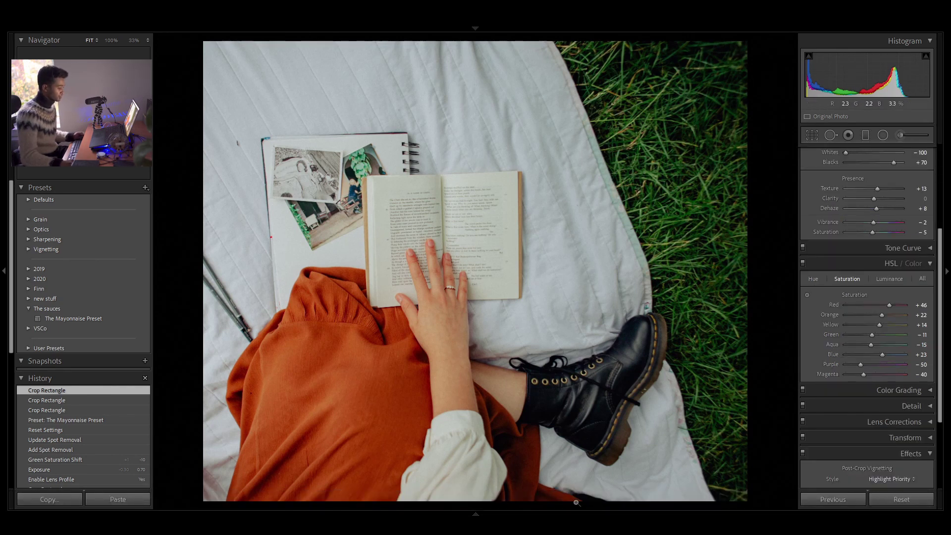
click(890, 424)
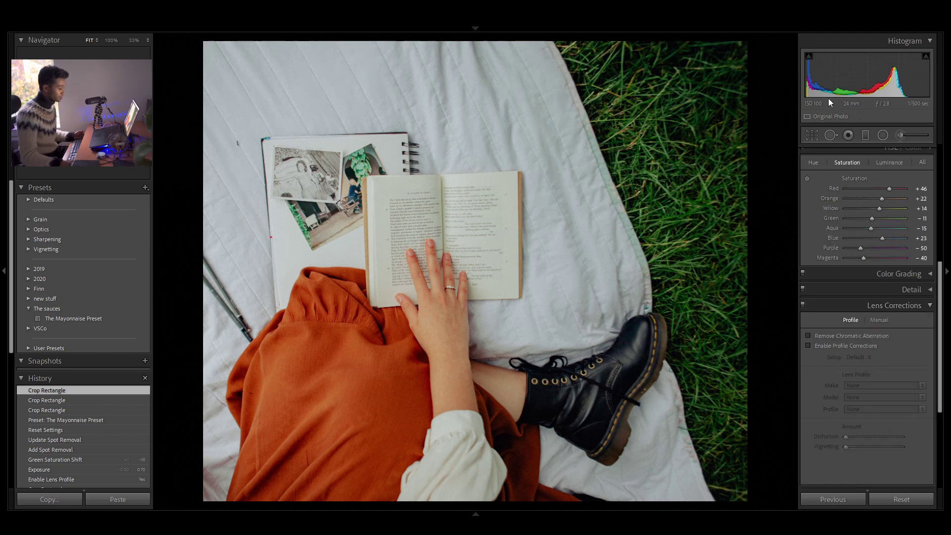
click(876, 345)
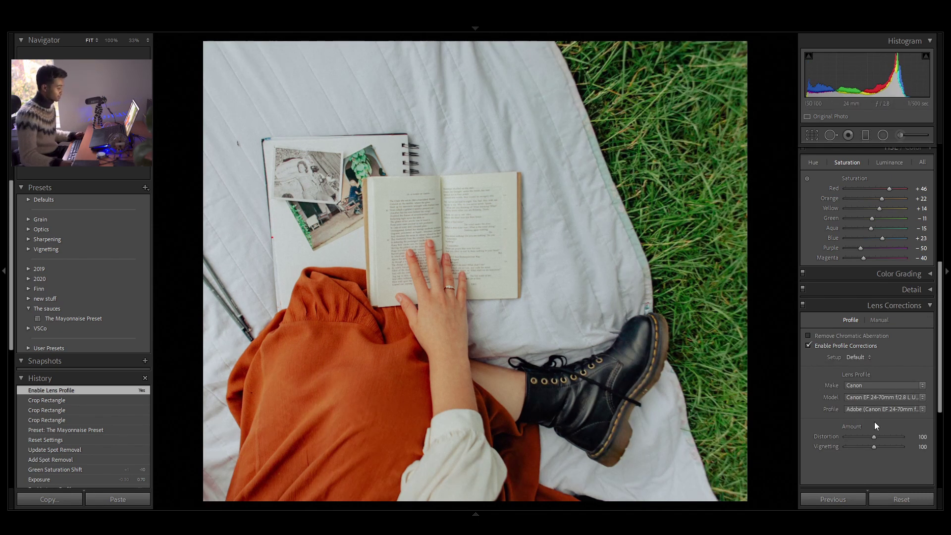
click(874, 447)
drag(872, 447, 862, 450)
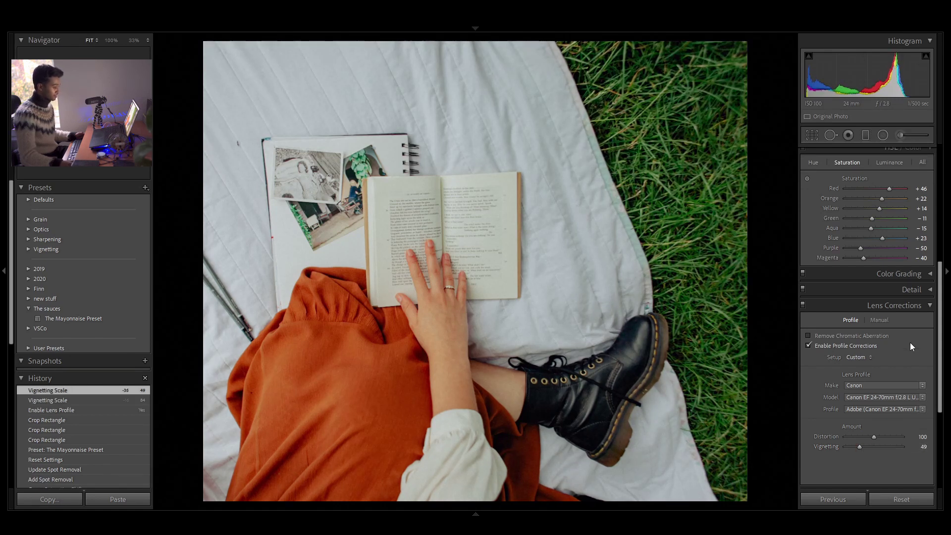
click(925, 307)
scroll(836, 349, up, 6)
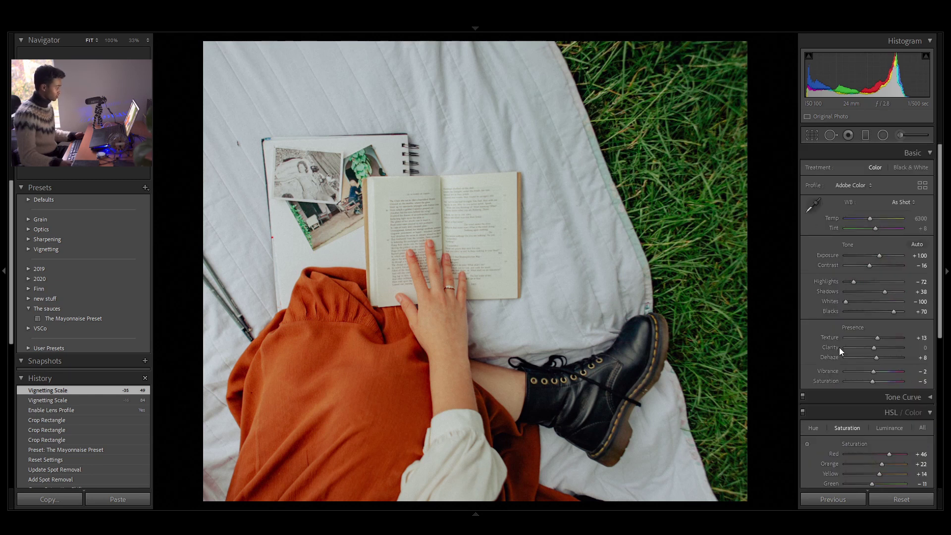
- Heal the dark speck on the blanket beside the notebook with a size 75 spot removal brush, and compare the edit with the original
key(q)
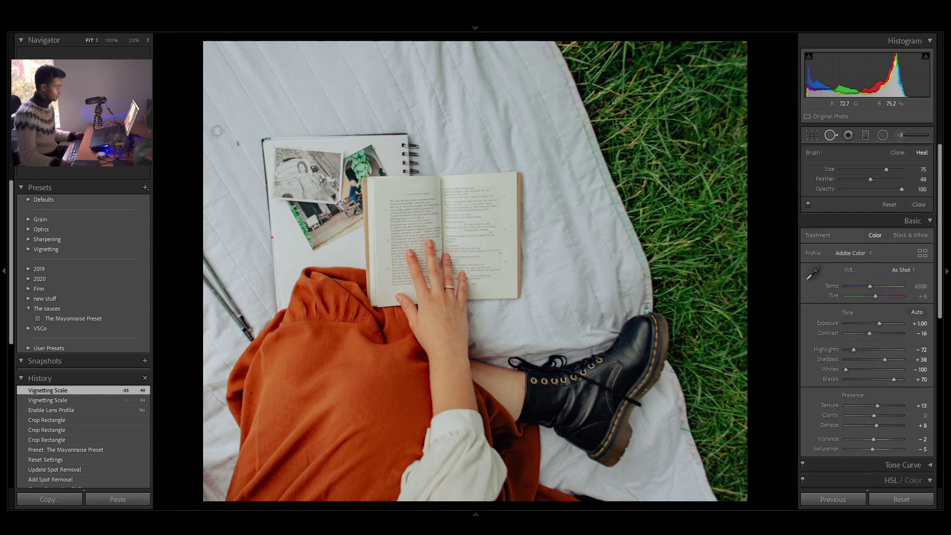
click(240, 156)
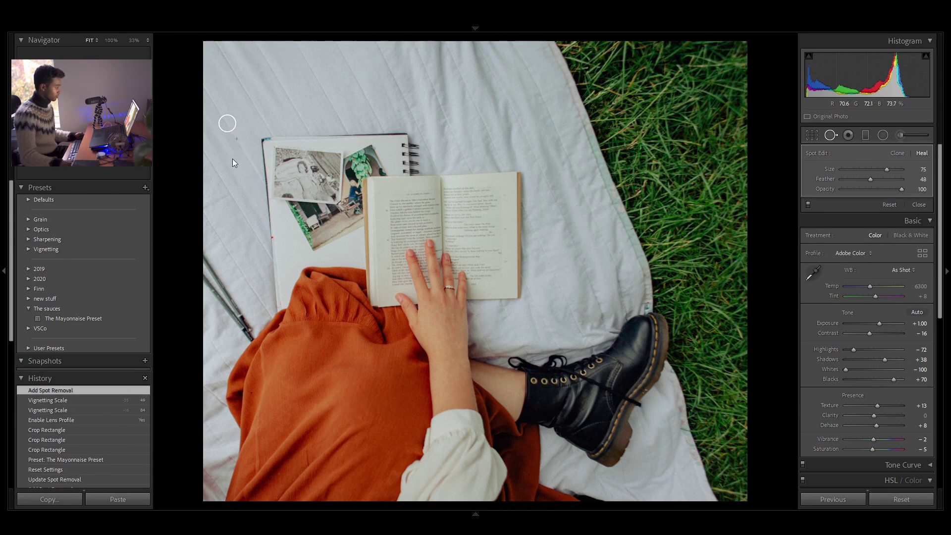
key(Return)
key(Return)
key(backslash)
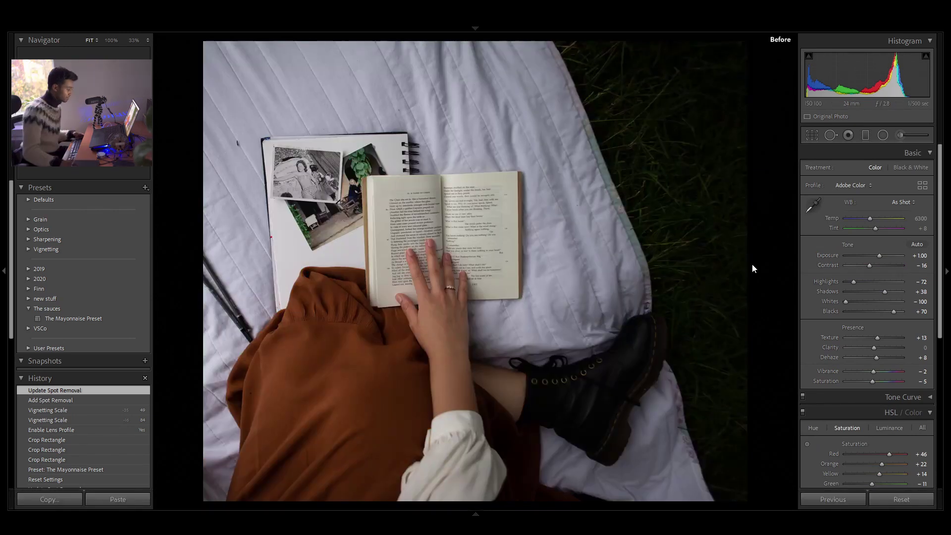
key(backslash)
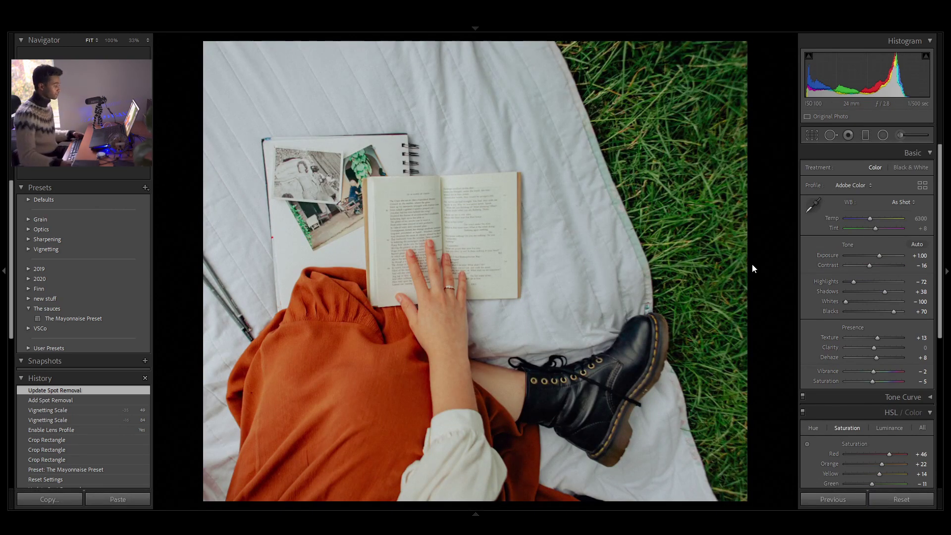
- Go to the next photo, the portrait of the blond man leaning on a railing, and apply The Mayonnaise Preset
key(Right)
click(105, 316)
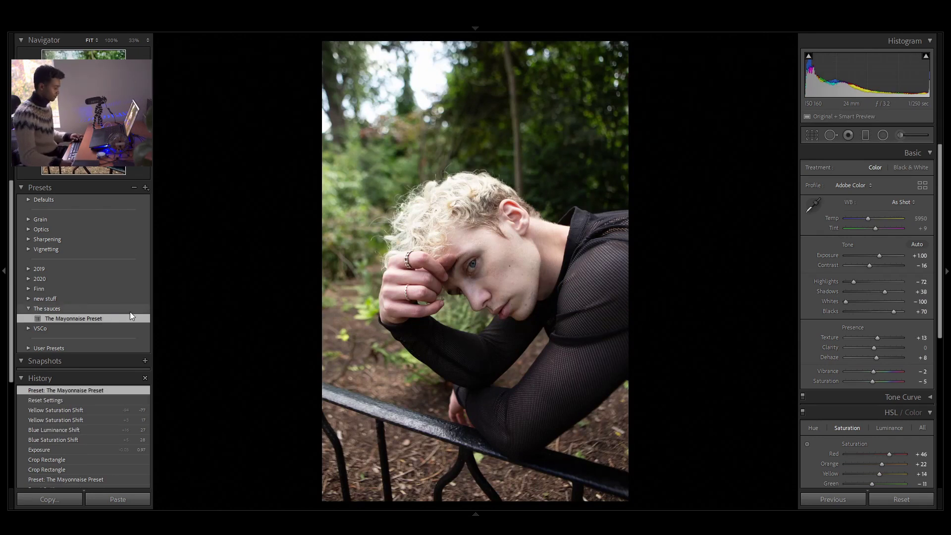
- Crop the portrait tighter around the man, trimming the trees above, the left side and a strip below the railing
key(r)
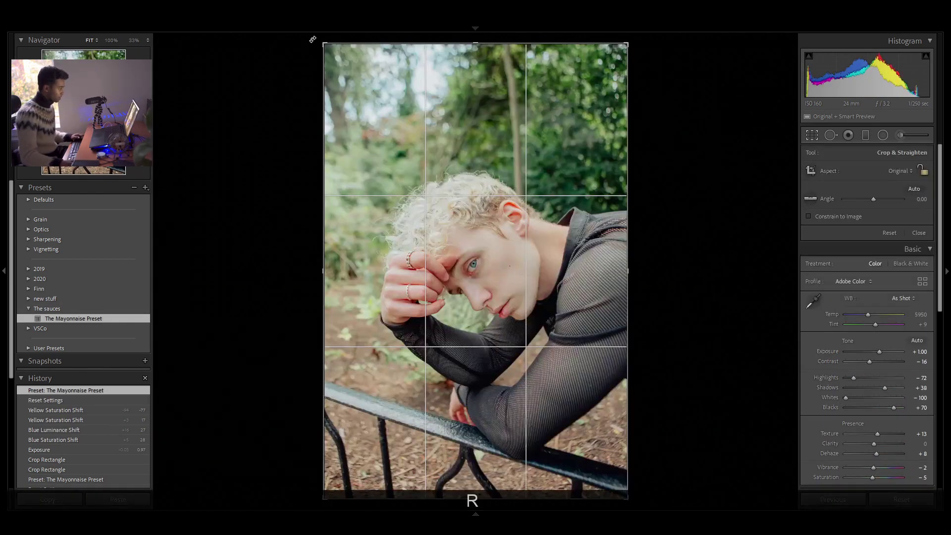
drag(324, 44, 369, 141)
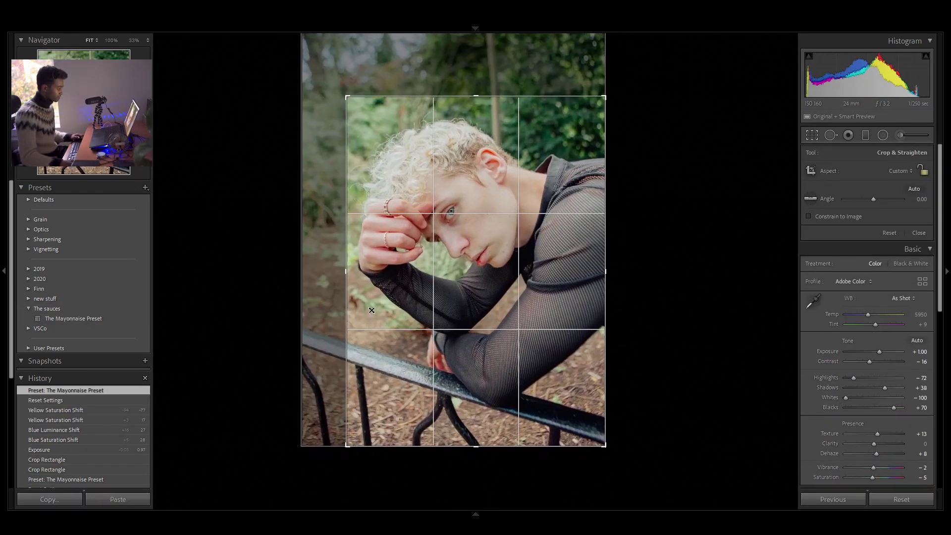
drag(469, 446, 469, 435)
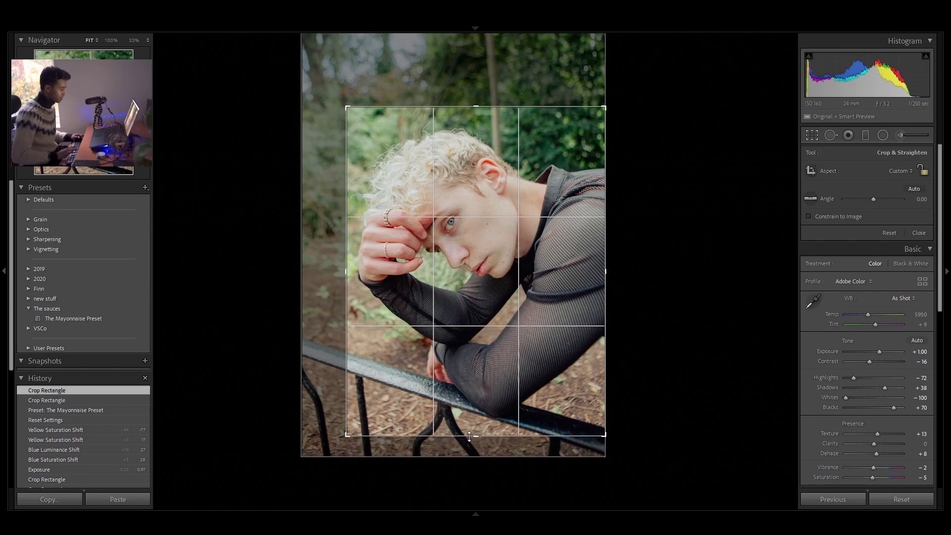
key(Return)
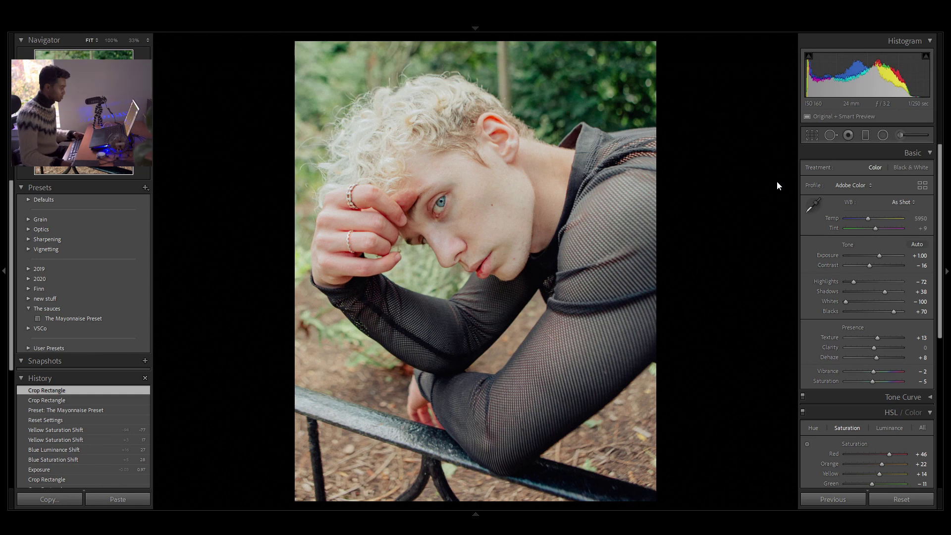
- Compare the cropped portrait edit with the original photo
key(backslash)
key(backslash)
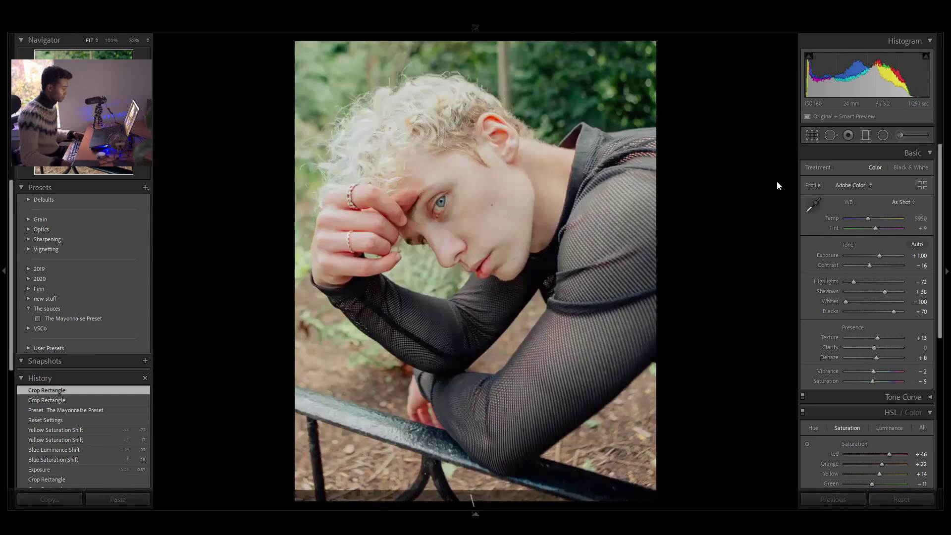
scroll(879, 342, down, 4)
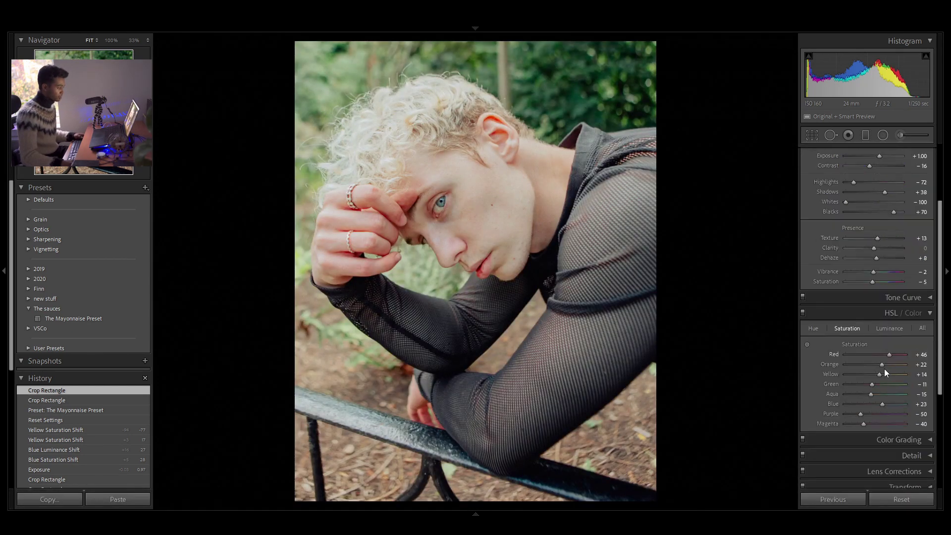
- Inspect the blond man's face up close, set the yellow saturation to -63 and raise the yellow luminance
click(409, 127)
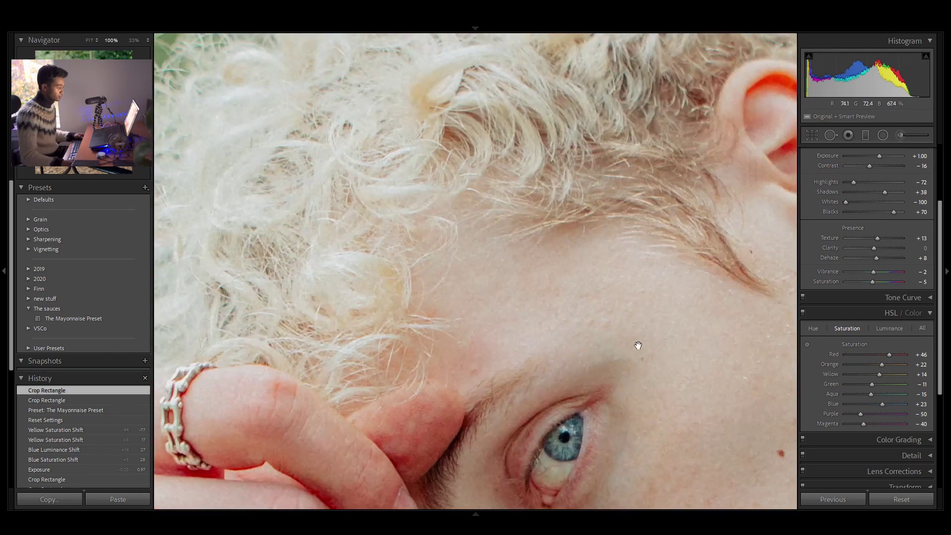
click(637, 345)
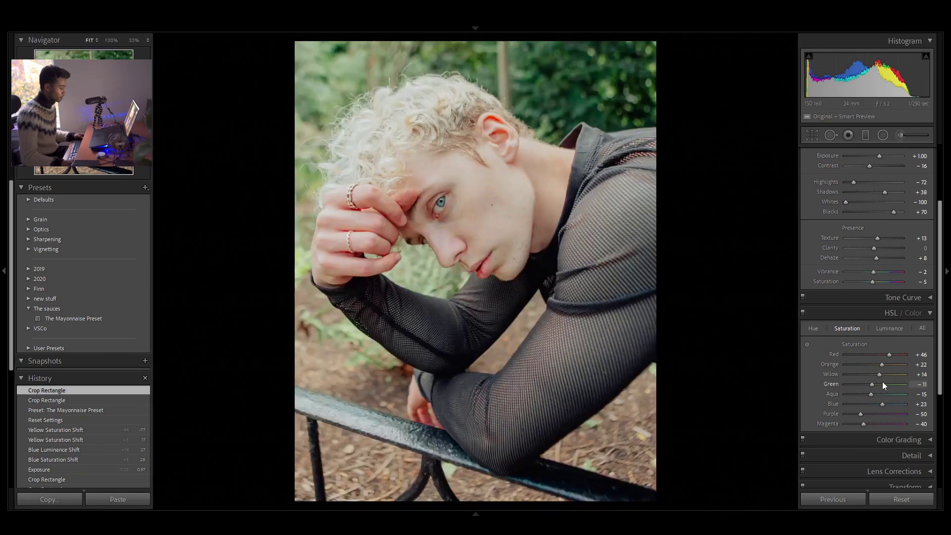
drag(881, 373, 858, 377)
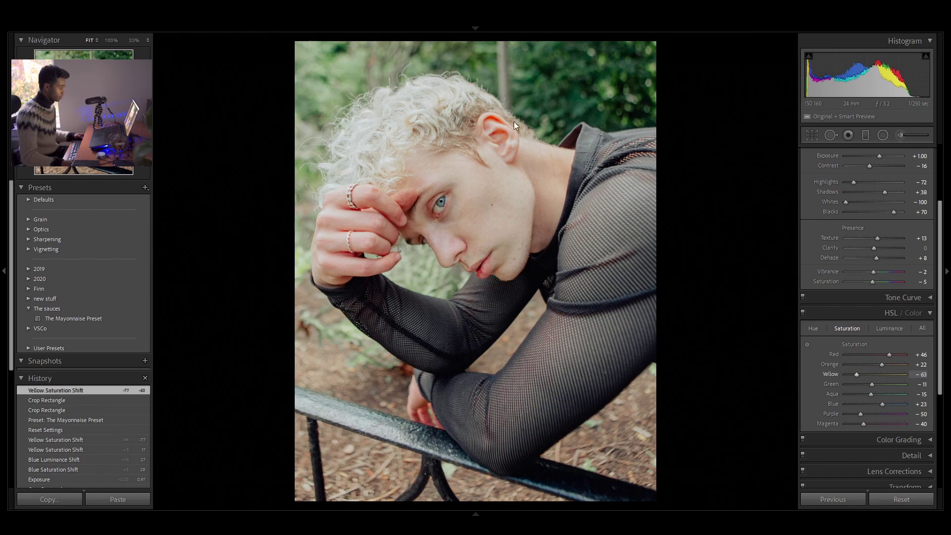
click(882, 327)
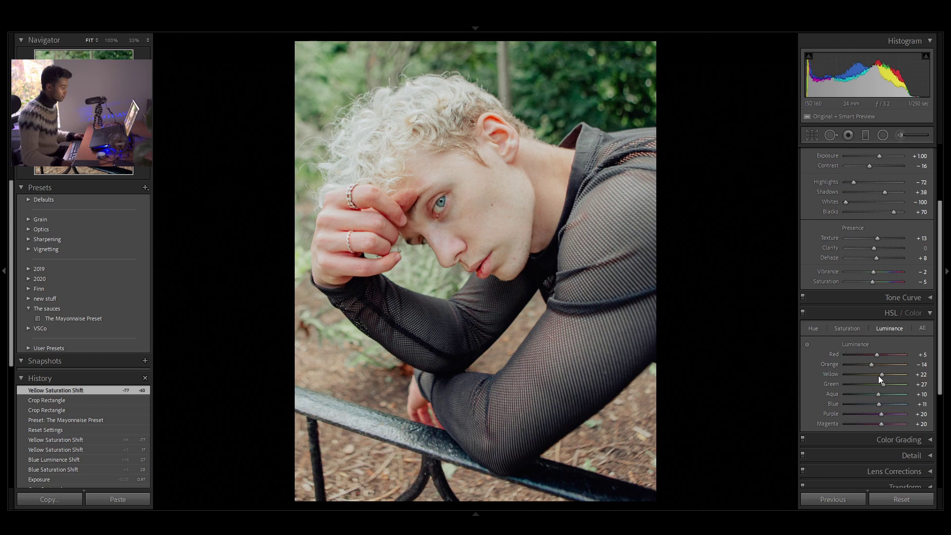
drag(878, 374, 895, 371)
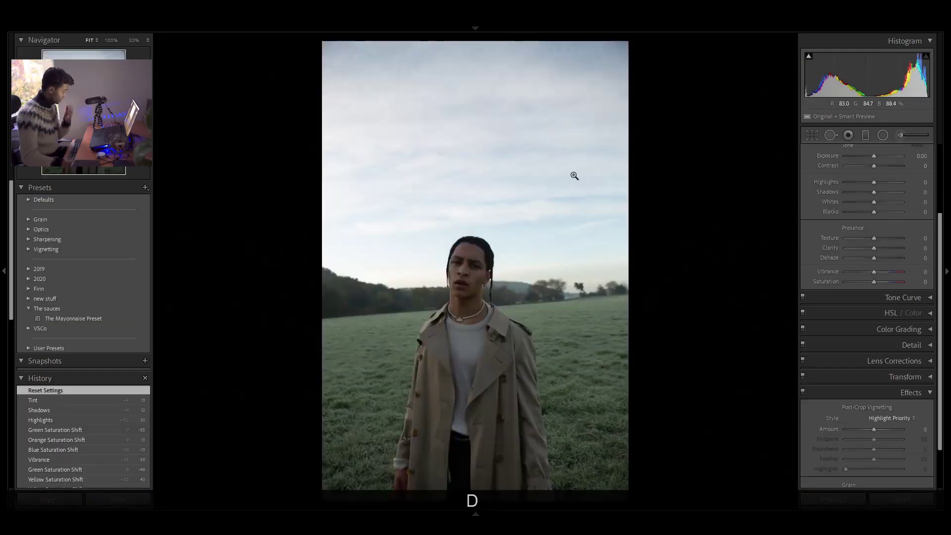
- Apply The Mayonnaise Preset to the photo of the man in the trench coat and crop off the upper part of the sky
click(134, 319)
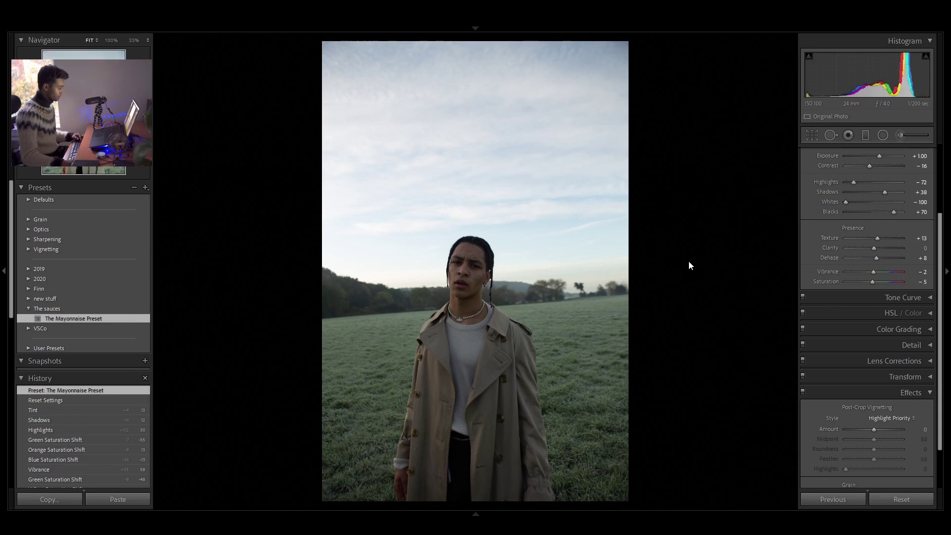
key(r)
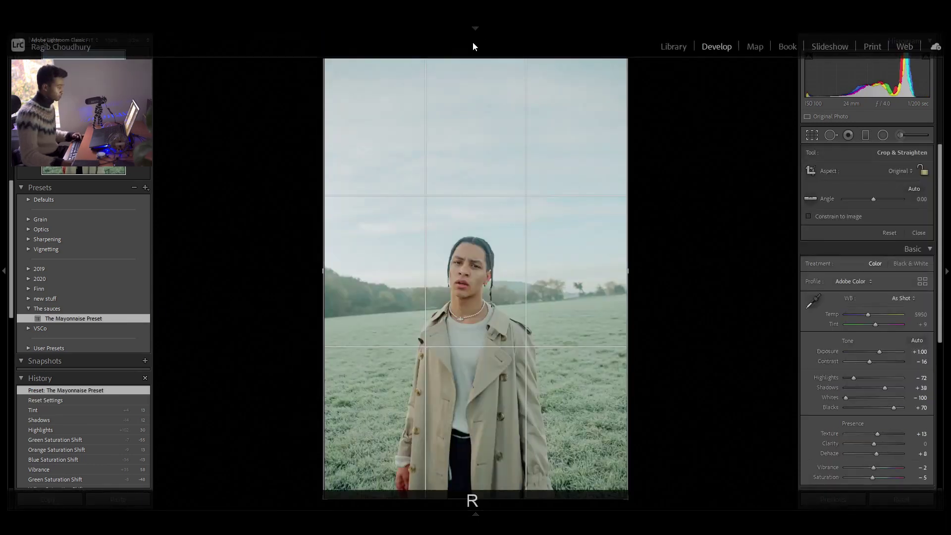
drag(472, 34, 474, 116)
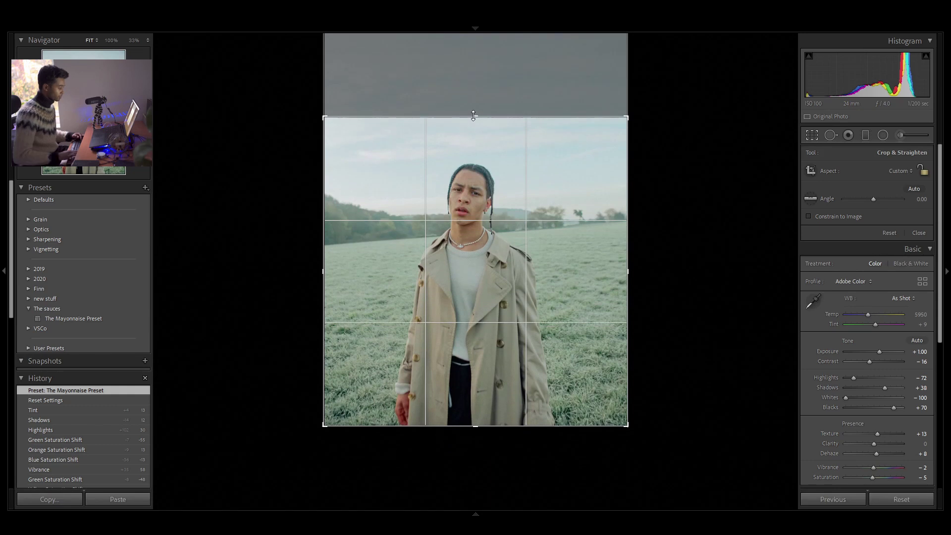
key(Return)
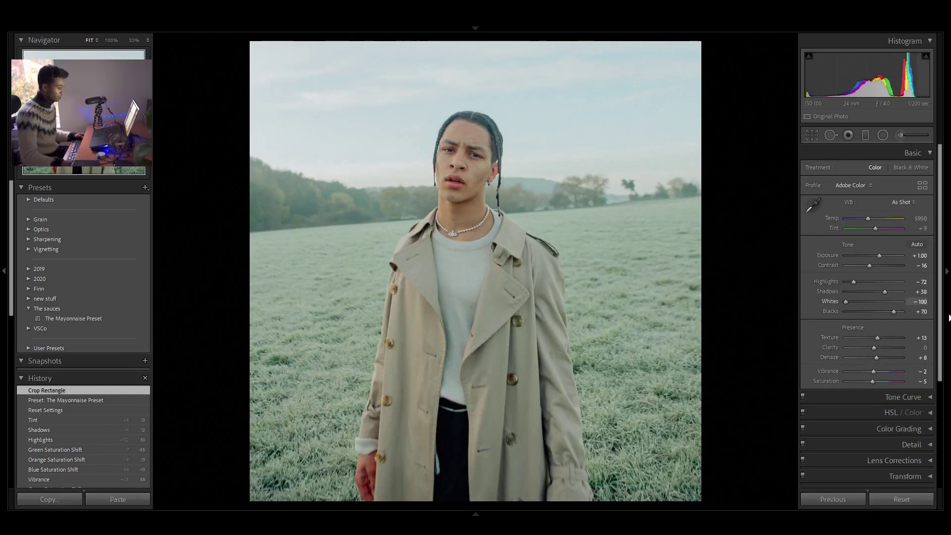
- Set the trench coat photo's vibrance to +19 and its blue luminance to +65
drag(876, 370, 880, 367)
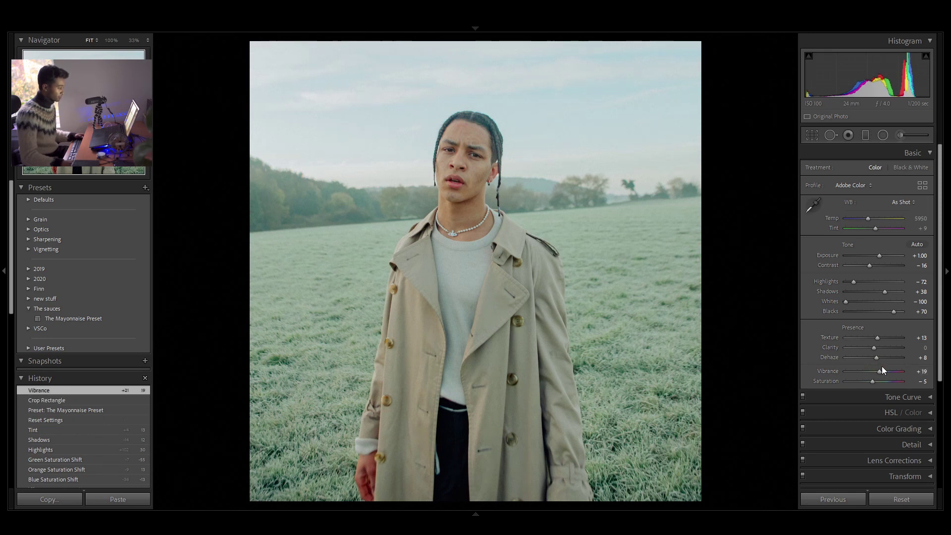
click(929, 412)
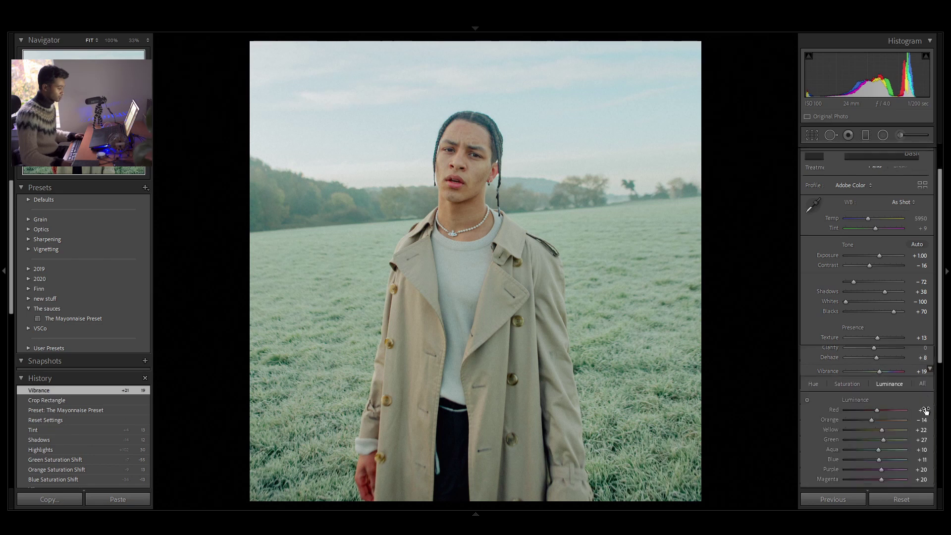
scroll(896, 375, down, 5)
drag(881, 361, 894, 343)
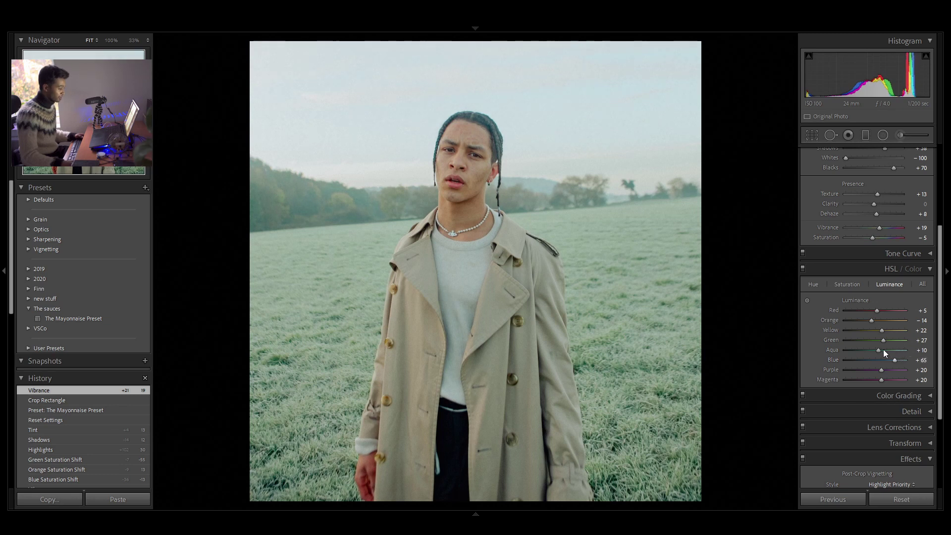
- Set the saturation to -42 for blue, +42 for yellow and -48 for green, and compare the edit with the original
click(845, 284)
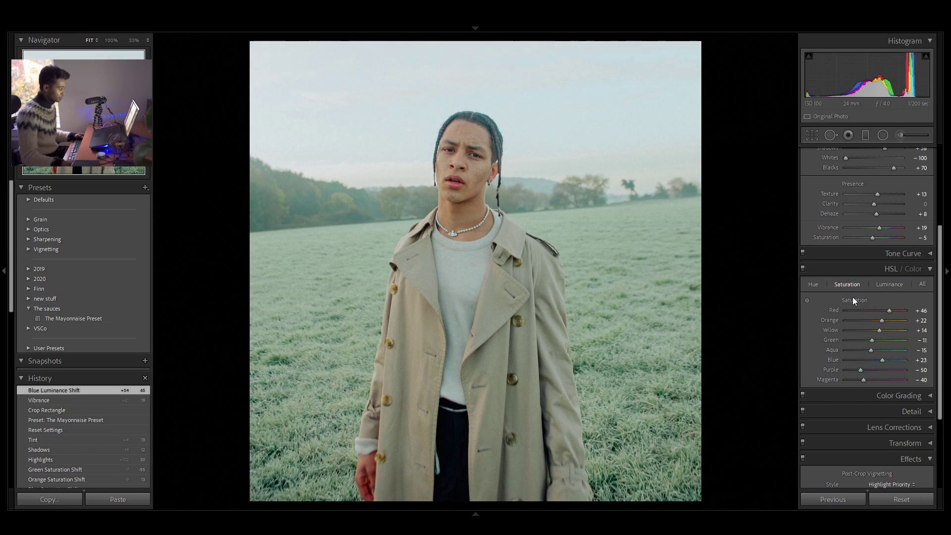
click(871, 361)
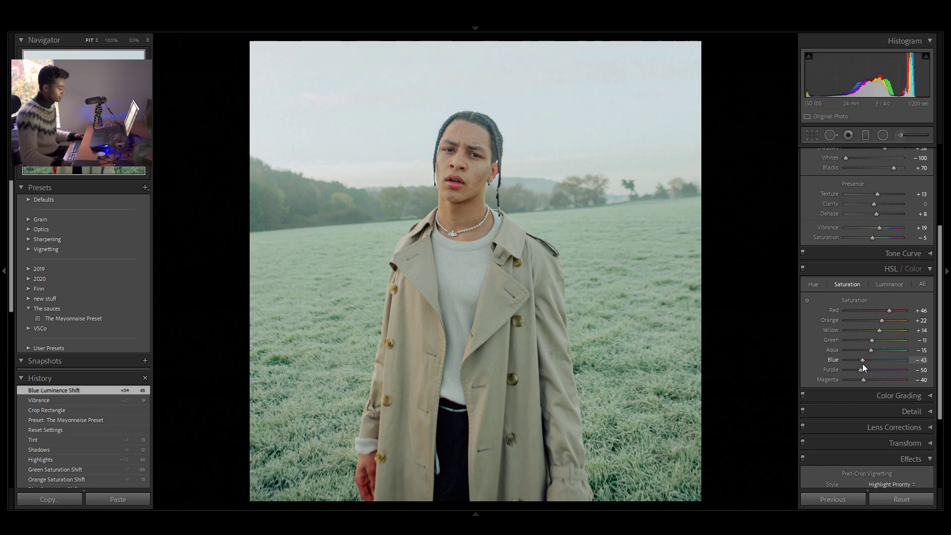
drag(863, 364, 863, 363)
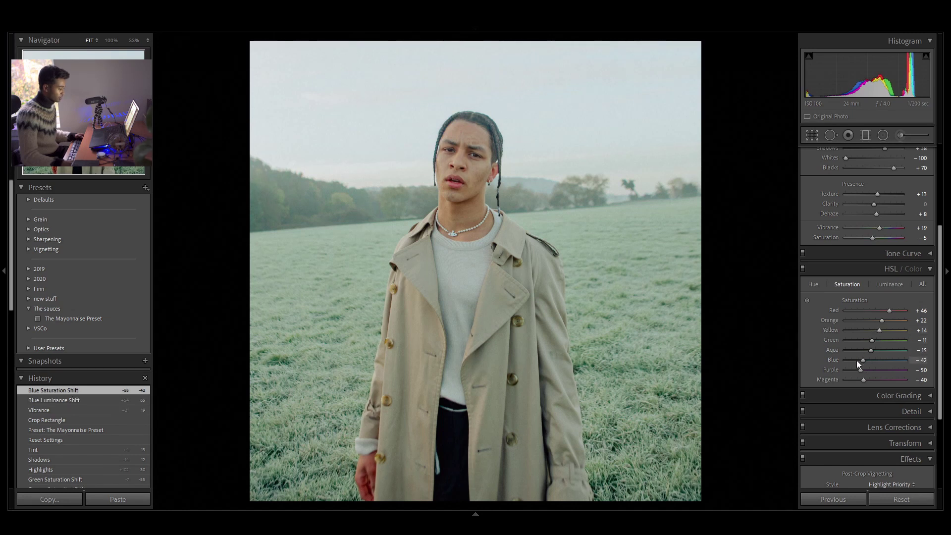
mouse_move(880, 330)
mouse_down()
mouse_move(865, 333)
mouse_move(888, 329)
mouse_move(869, 343)
mouse_up()
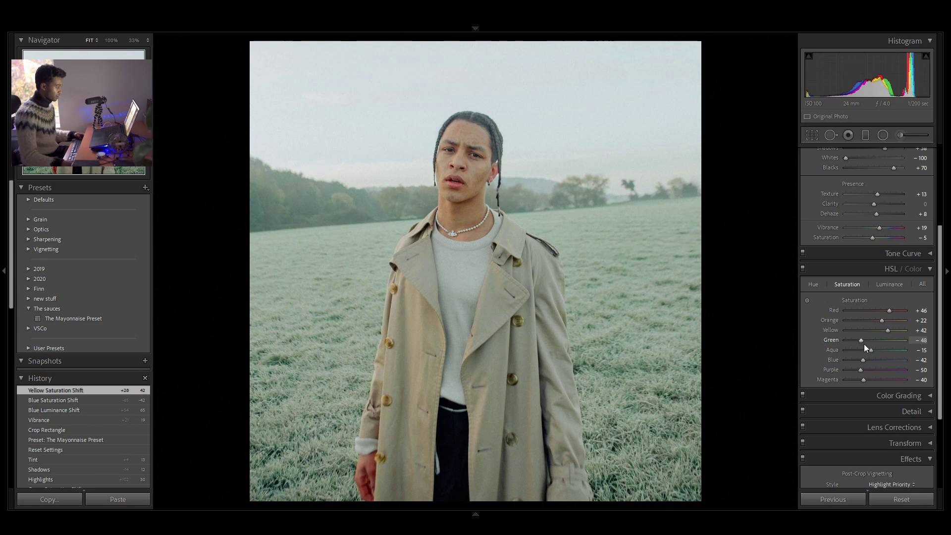
scroll(913, 377, down, 3)
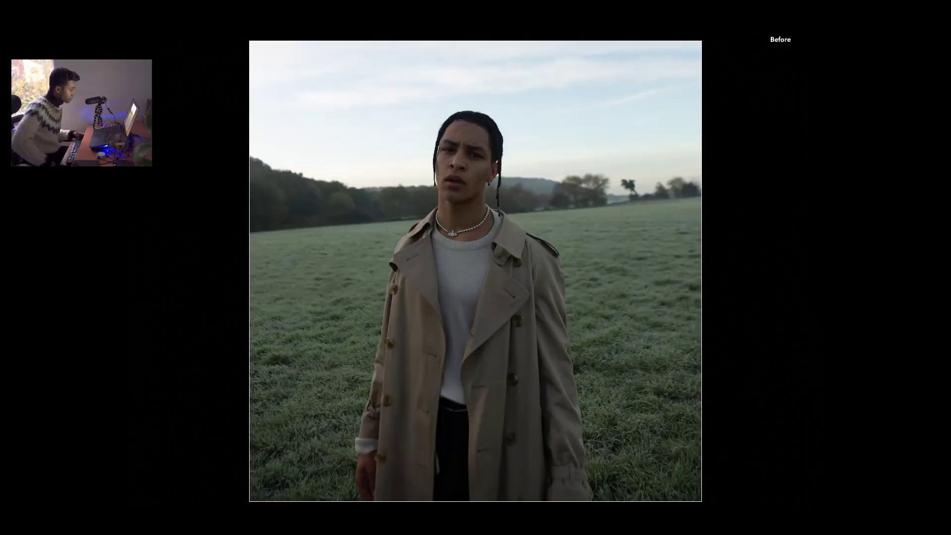
key(backslash)
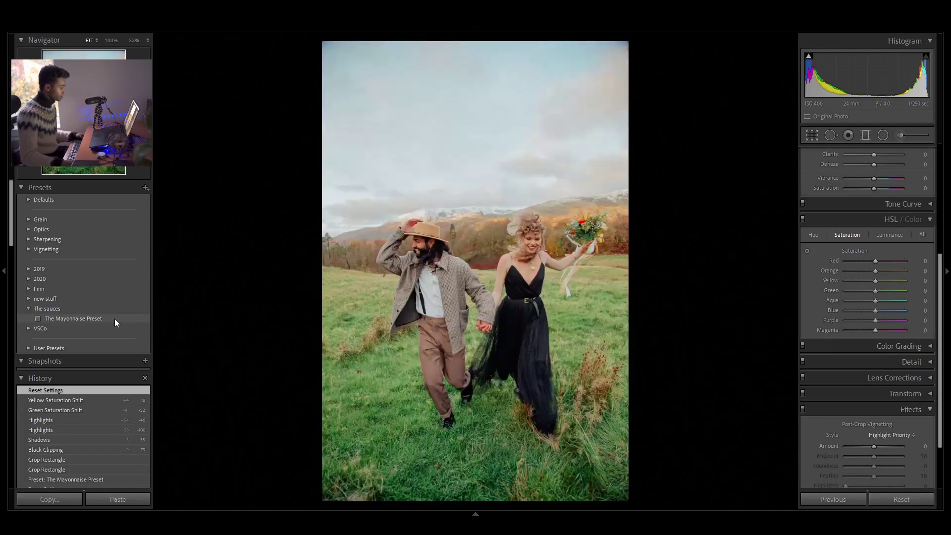
- Apply The Mayonnaise Preset to the photo of the running couple and crop away some sky, the left edge and a strip of grass below
click(114, 318)
key(r)
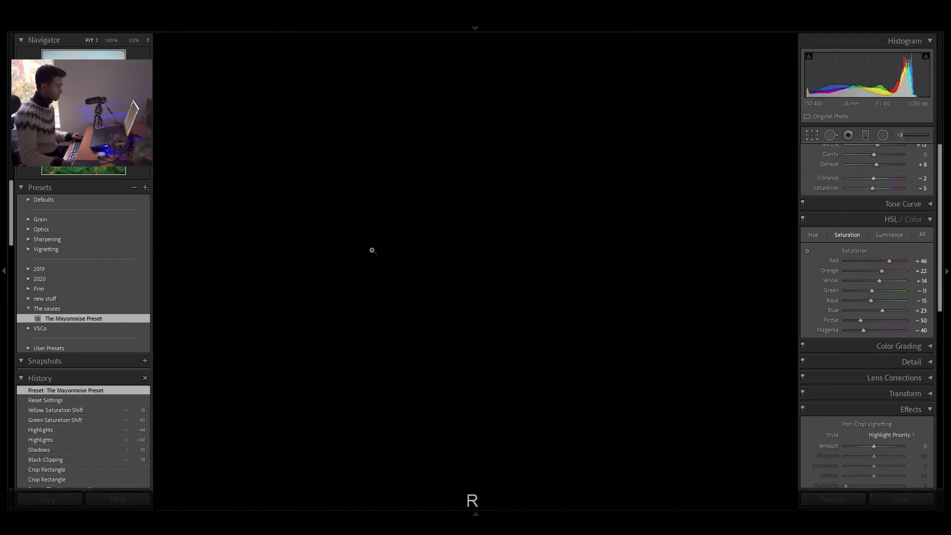
drag(323, 46, 329, 79)
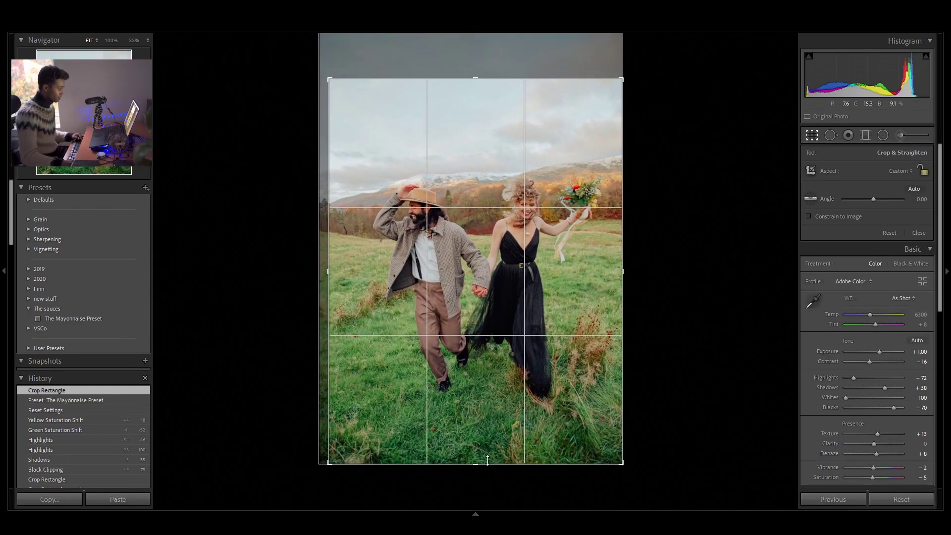
drag(487, 460, 481, 449)
key(Return)
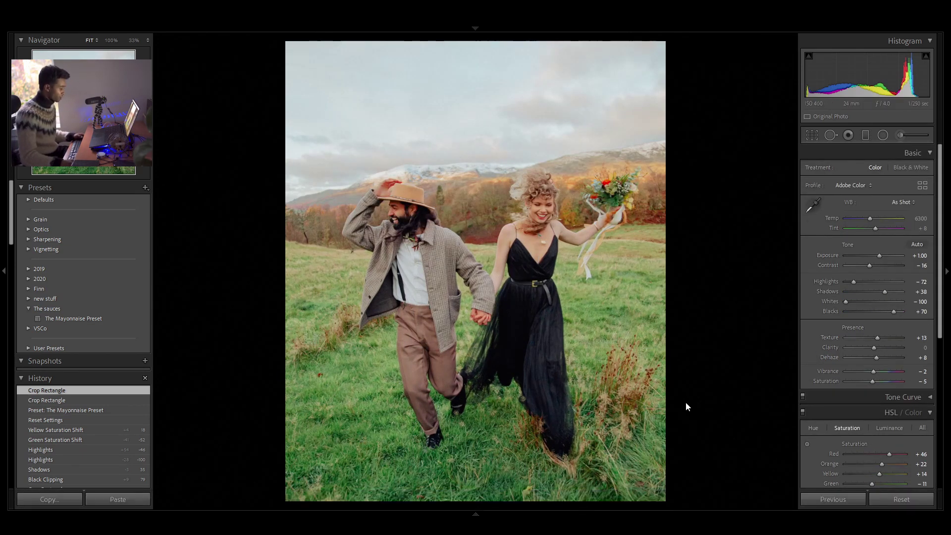
- Mute the grass in the couple photo by setting the green saturation to -60 and the yellow saturation to -47
scroll(842, 431, down, 2)
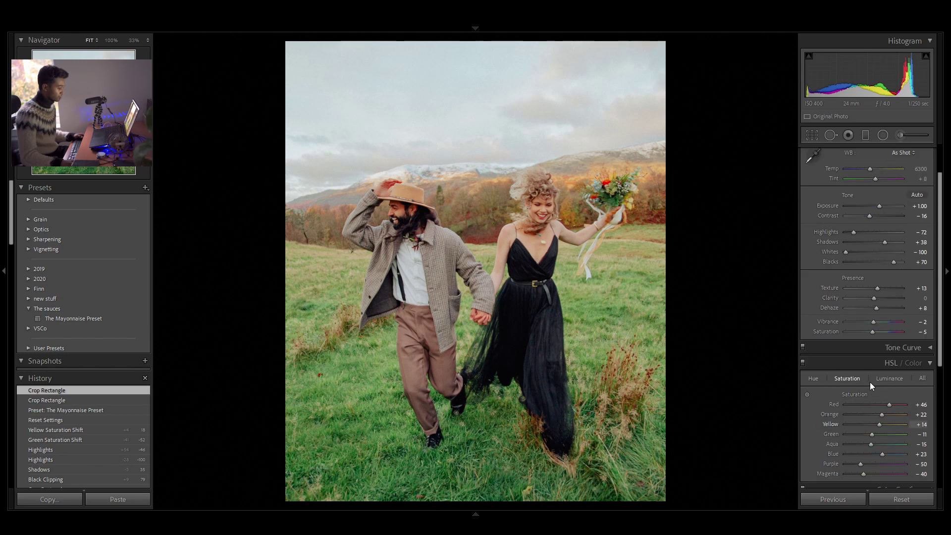
scroll(870, 371, down, 2)
drag(870, 384, 860, 376)
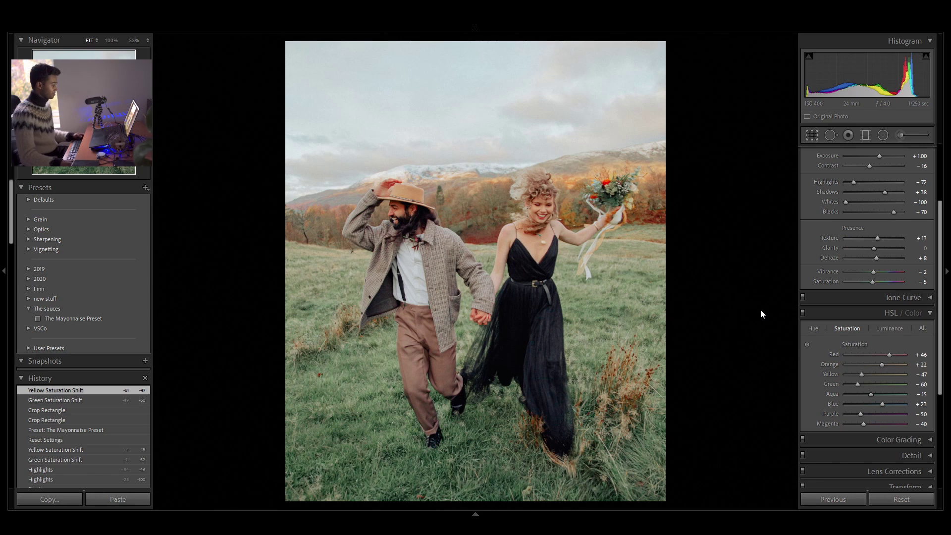
- Compare the edited couple photo with the original on a blacked-out background
key(l)
key(l)
key(backslash)
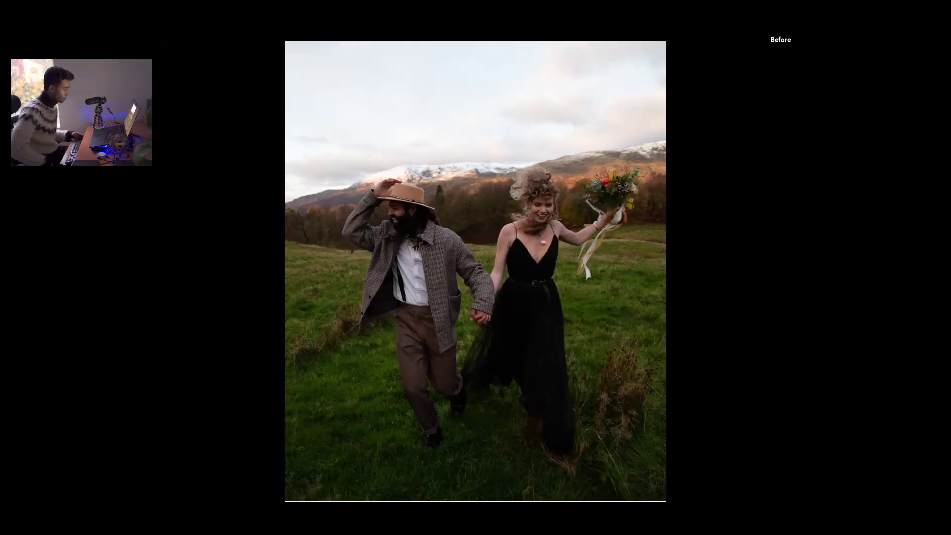
key(backslash)
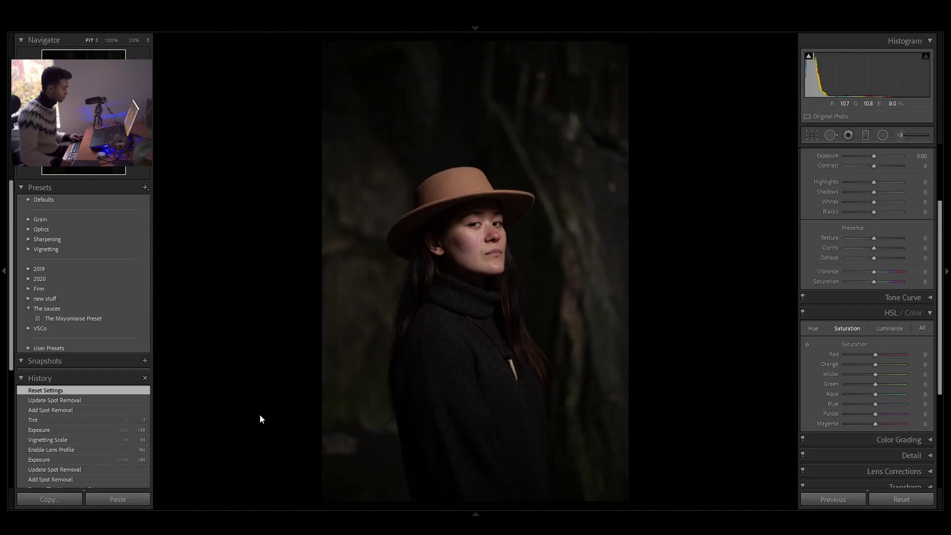
- Apply The Mayonnaise Preset to the dark portrait of the woman in the hat, then set exposure to +1.93 and highlights to -77
click(87, 318)
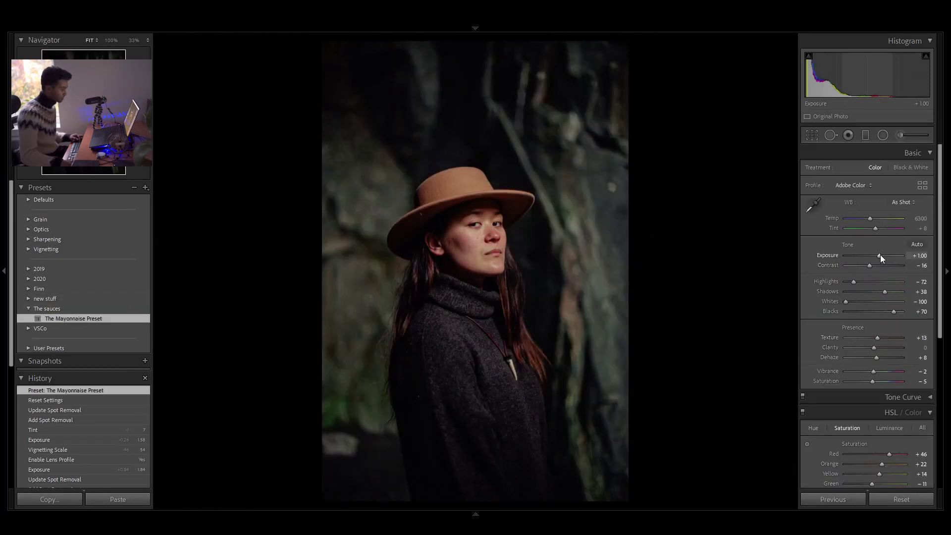
drag(881, 255, 884, 253)
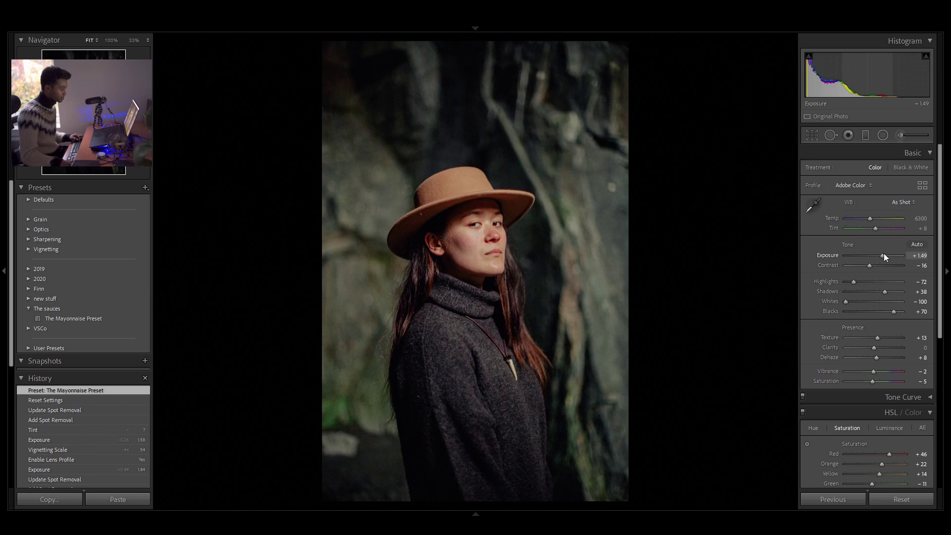
drag(883, 254, 885, 252)
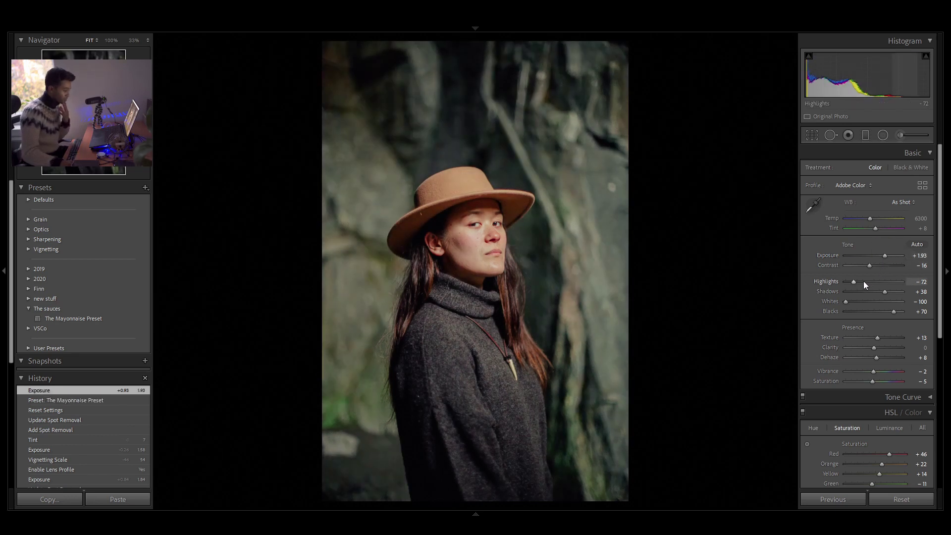
drag(861, 281, 852, 281)
- Set the color noise reduction to 42 while viewing the hat and face at 100%, and compare with the Detail adjustments disabled
scroll(903, 312, down, 5)
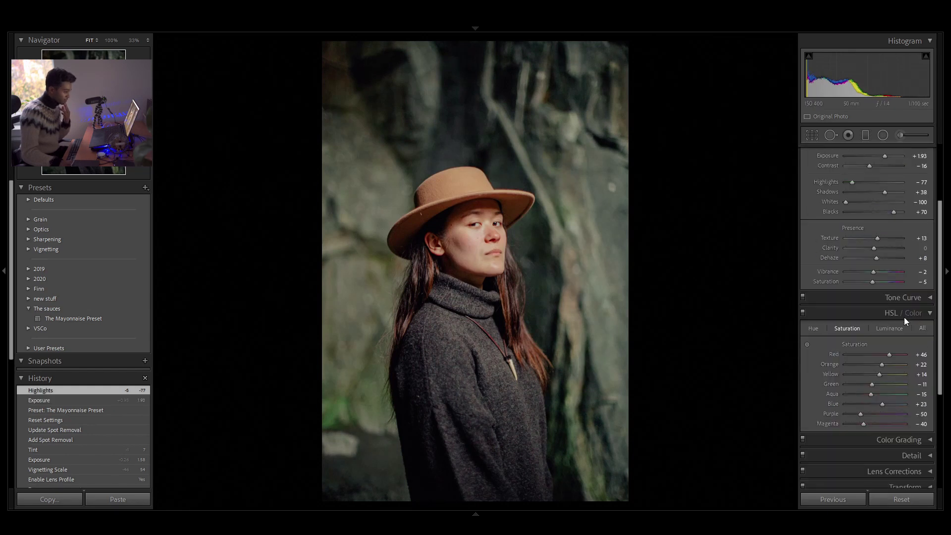
scroll(904, 317, down, 5)
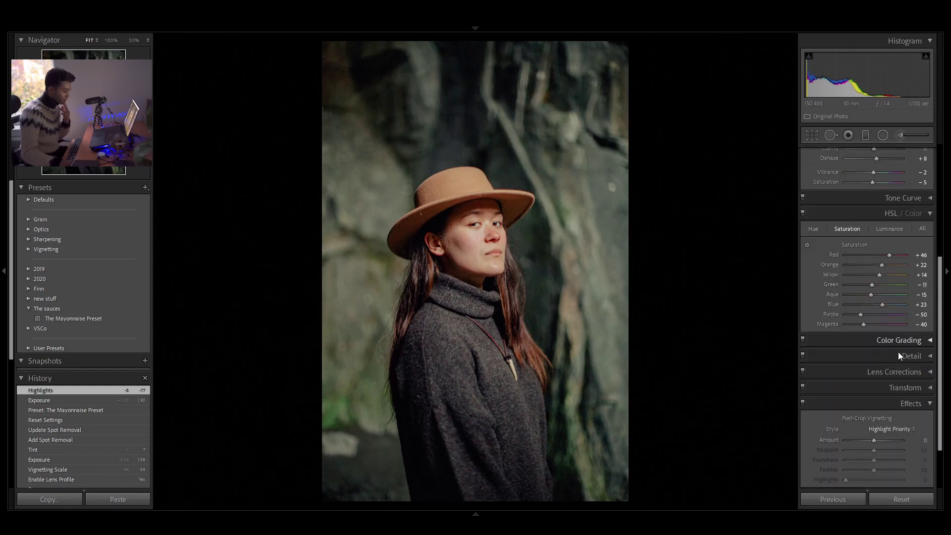
click(930, 356)
click(541, 257)
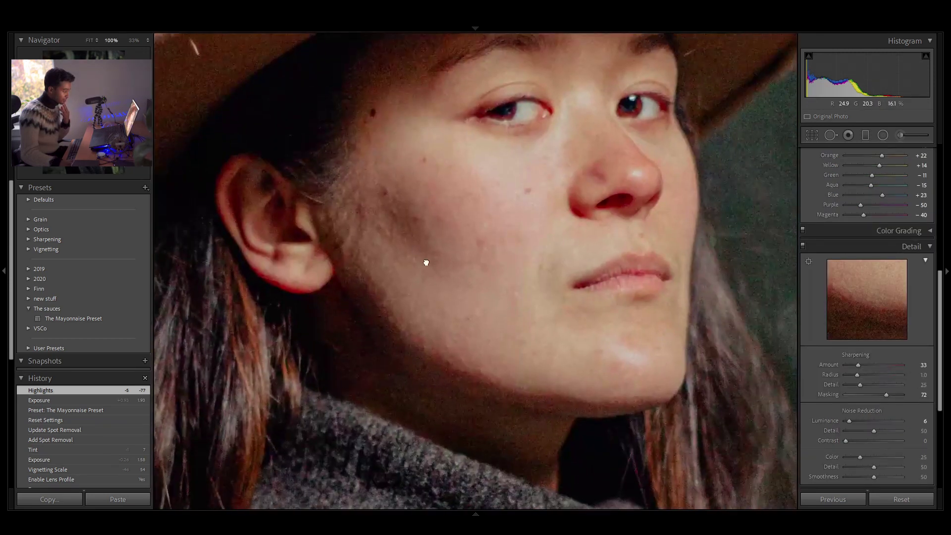
drag(425, 262, 428, 263)
drag(308, 185, 375, 191)
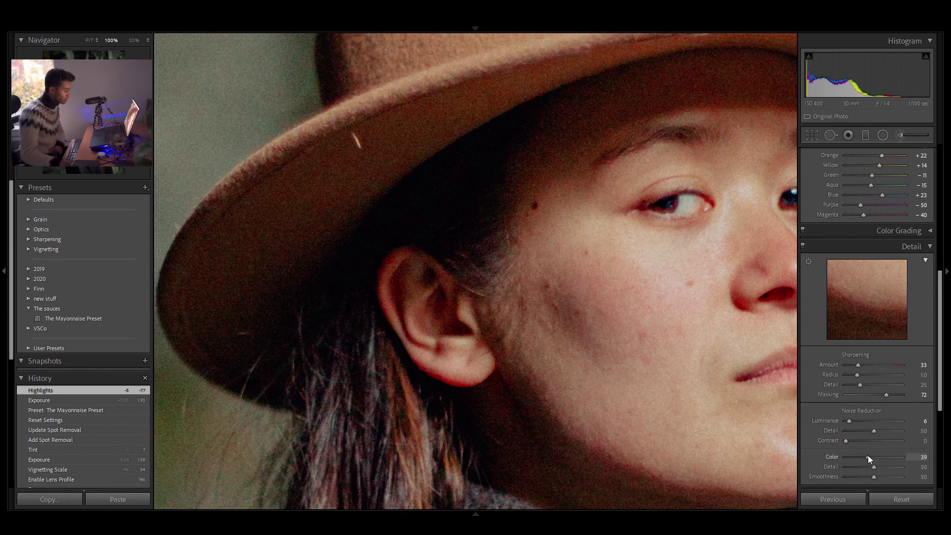
drag(869, 453, 869, 454)
click(802, 245)
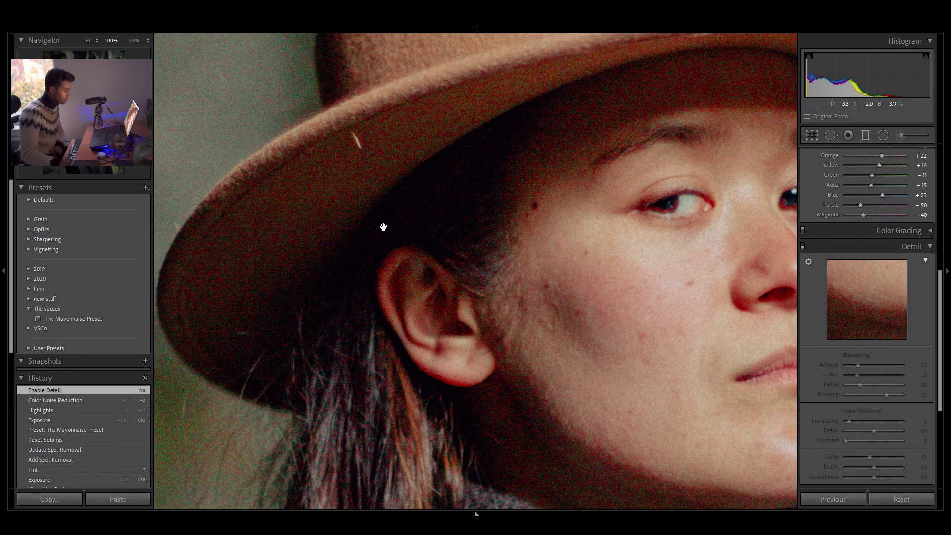
click(802, 245)
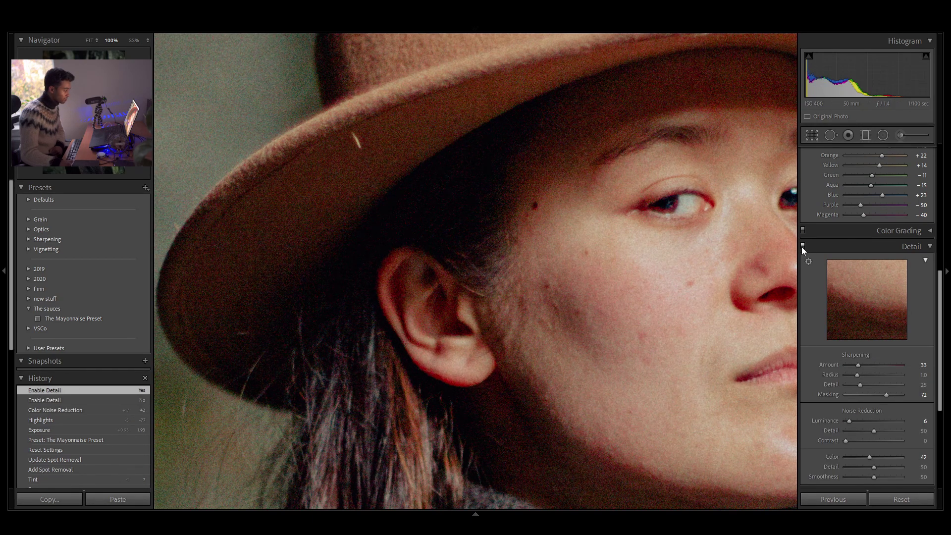
- Set the luminance noise reduction of the hat portrait to 10
click(923, 420)
text(1)
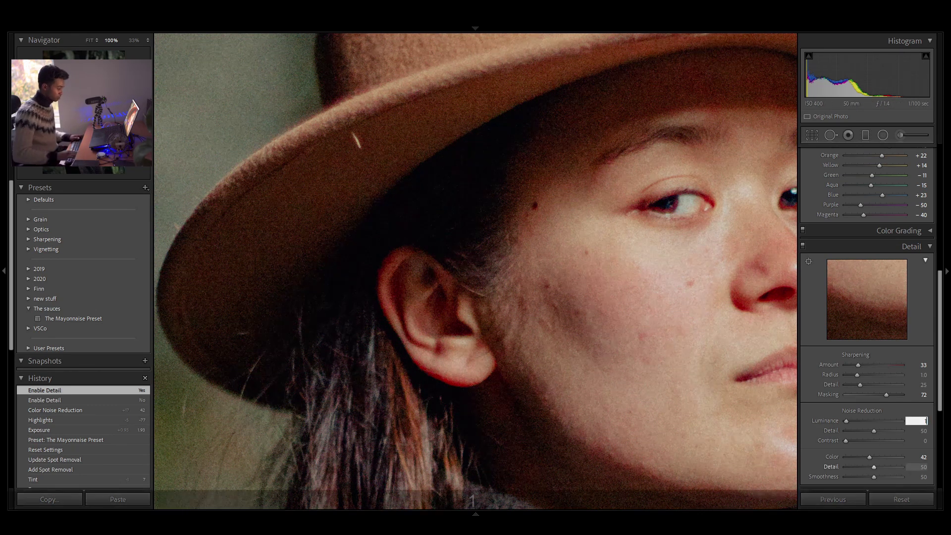
text(0)
key(Return)
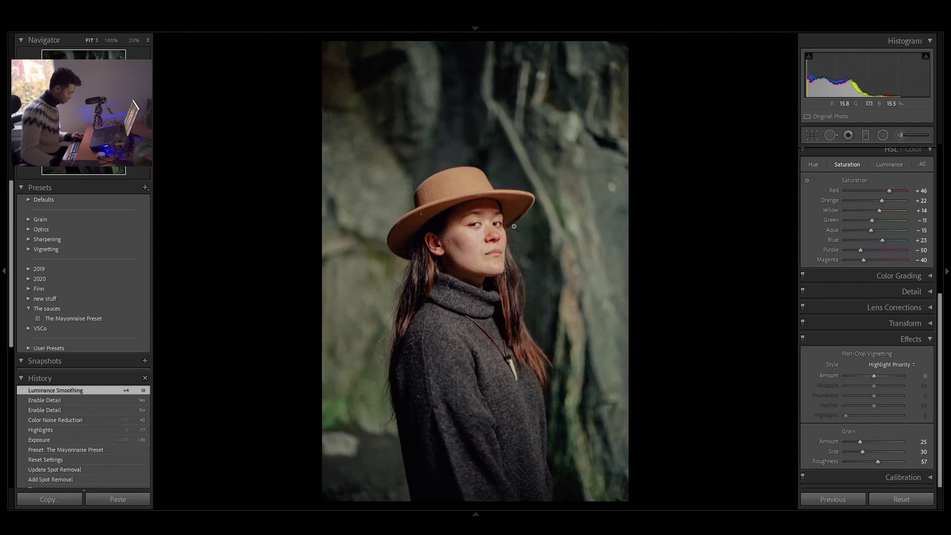
- Compare the edited hat portrait with its original on a blacked-out background
key(backslash)
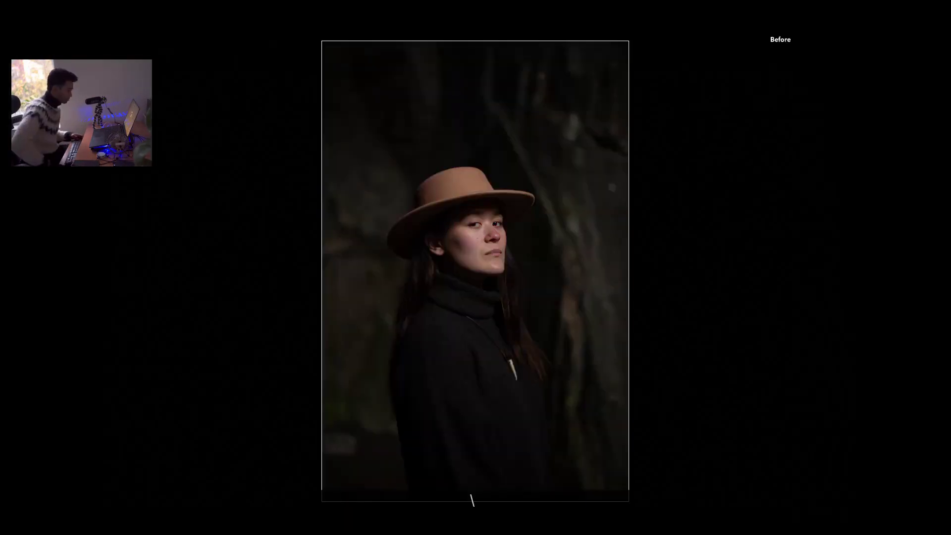
key(backslash)
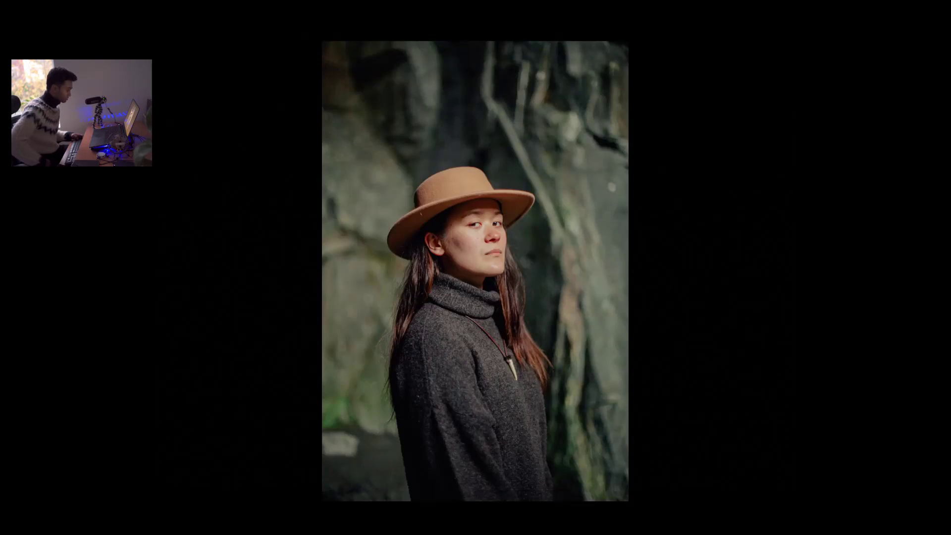
key(l)
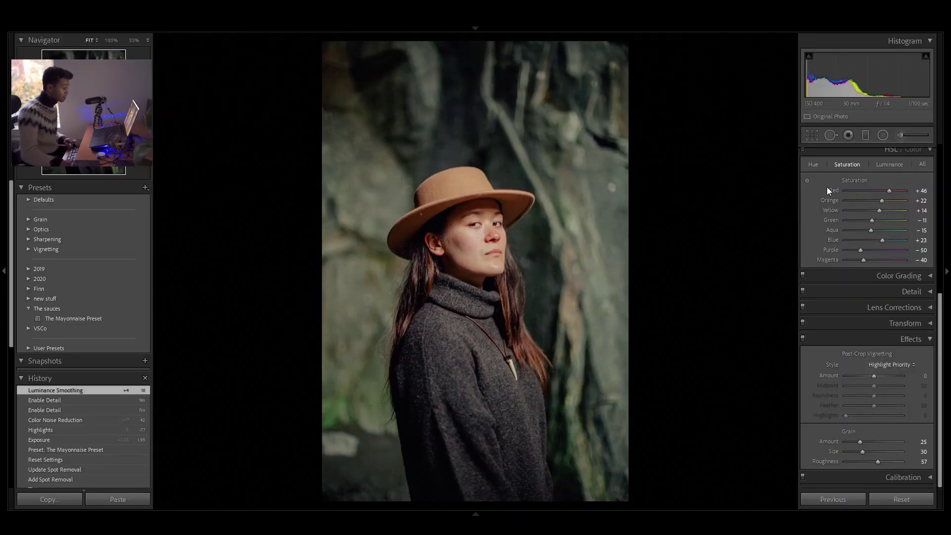
- Heal the light speck on the underside of the hat brim at brush size 50, sampling clean felt from the adjacent brim
click(831, 135)
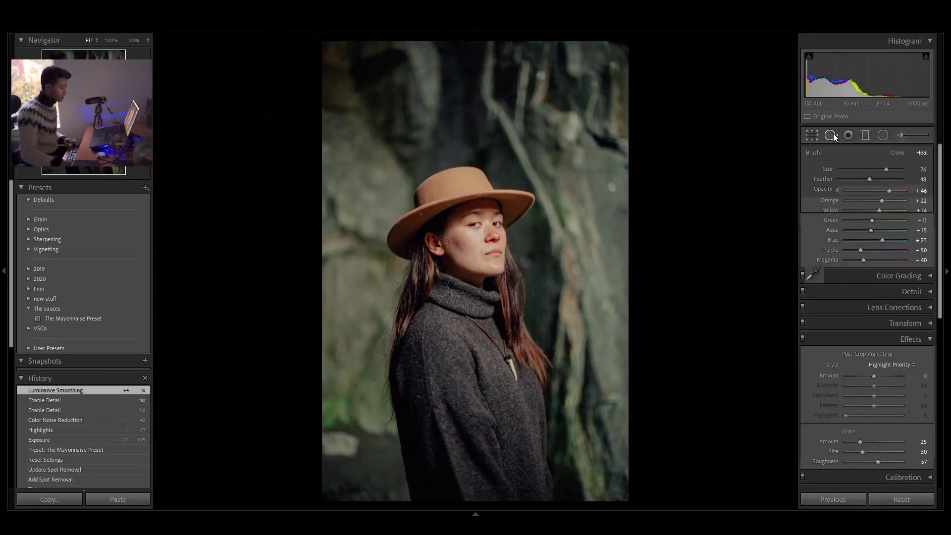
key(z)
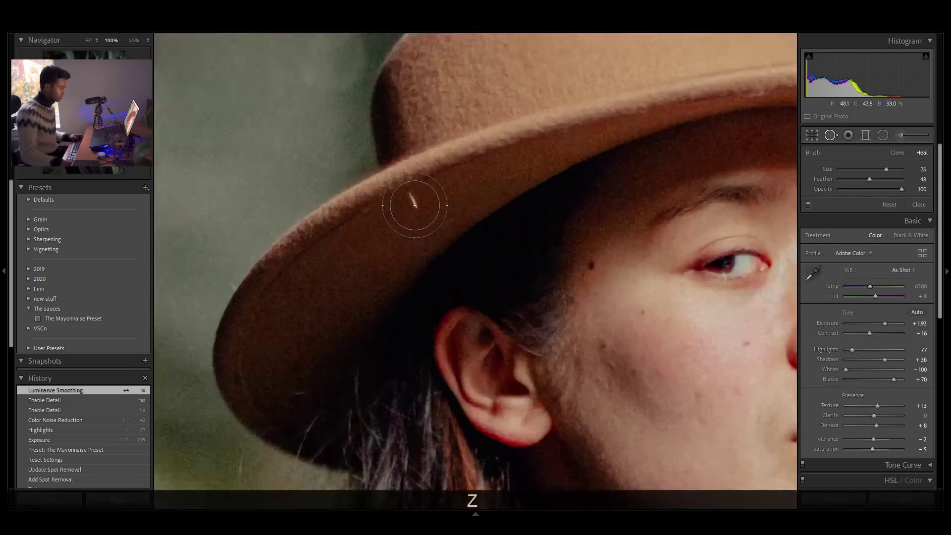
scroll(413, 206, down, 3)
scroll(413, 205, down, 2)
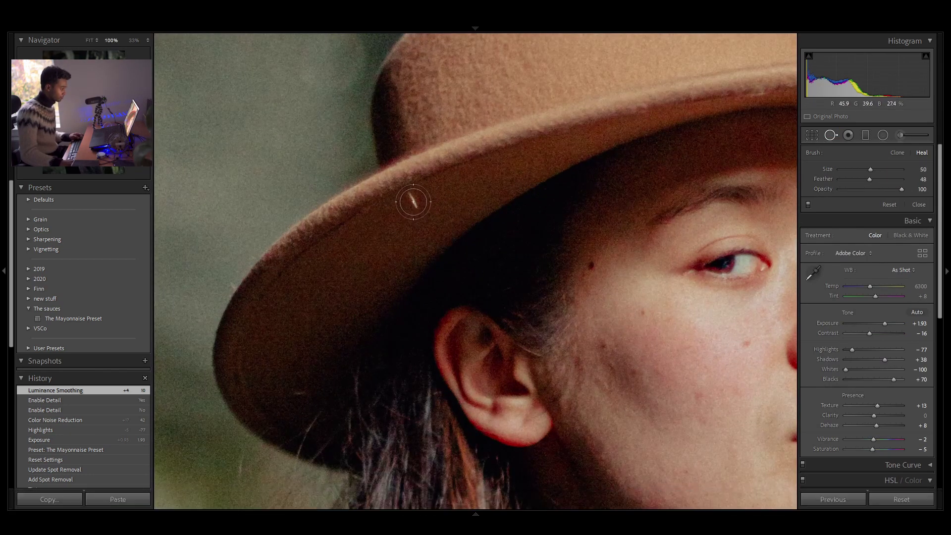
click(413, 206)
drag(360, 272, 374, 227)
key(Return)
key(Return)
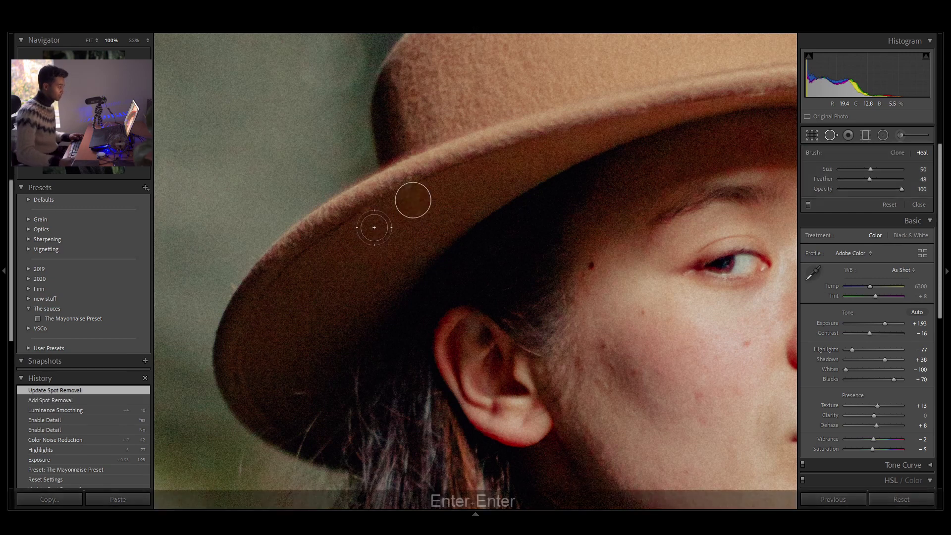
click(385, 200)
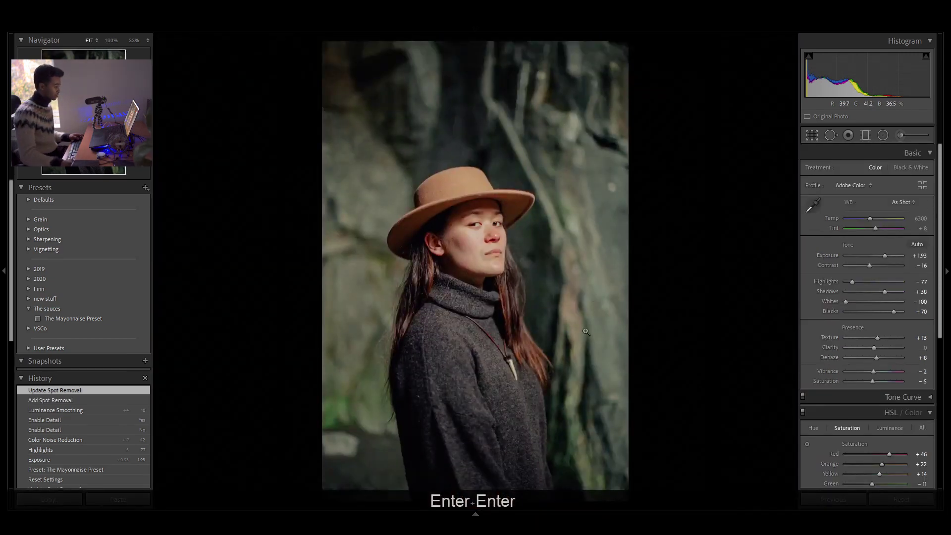
- Heal the small bright speck on the dark grey sweater with a spot removal at 100% view
key(z)
click(831, 137)
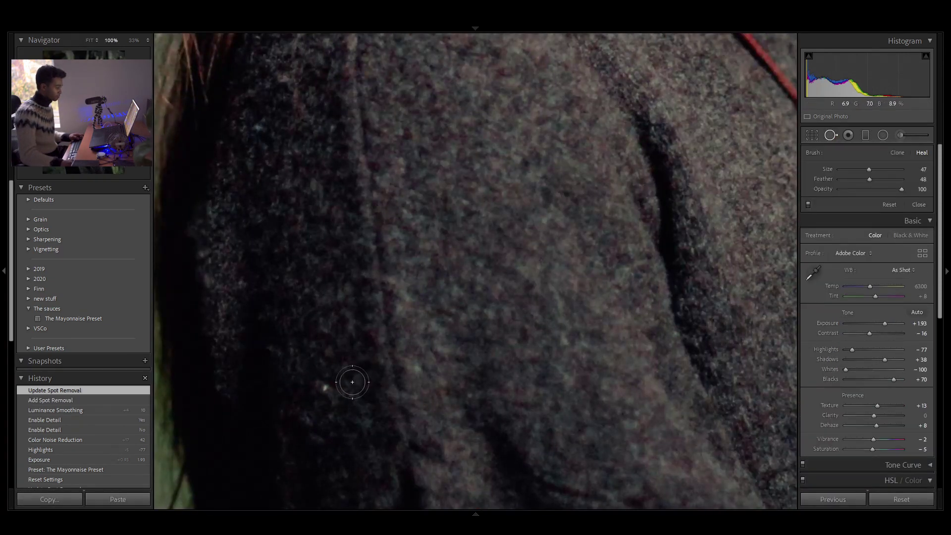
click(327, 388)
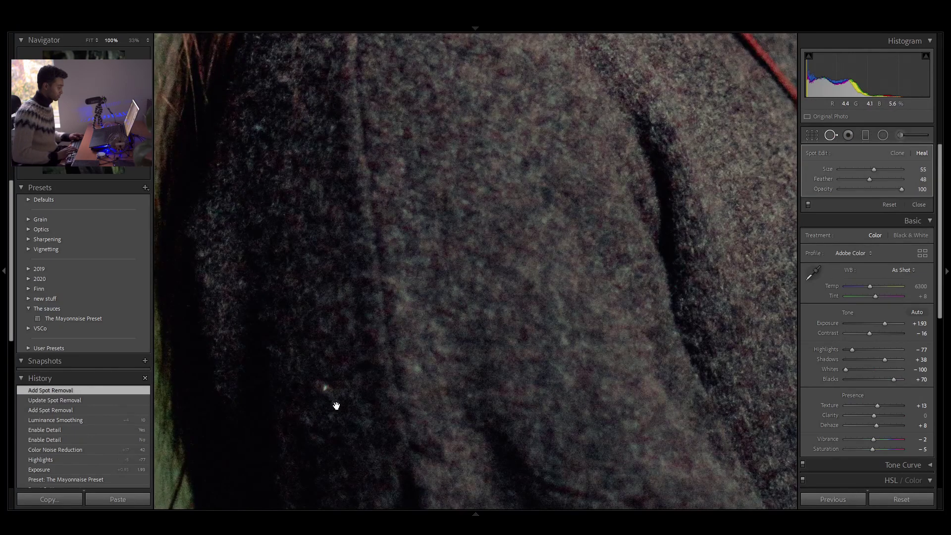
key(Return)
key(Return)
key(Return)
click(336, 404)
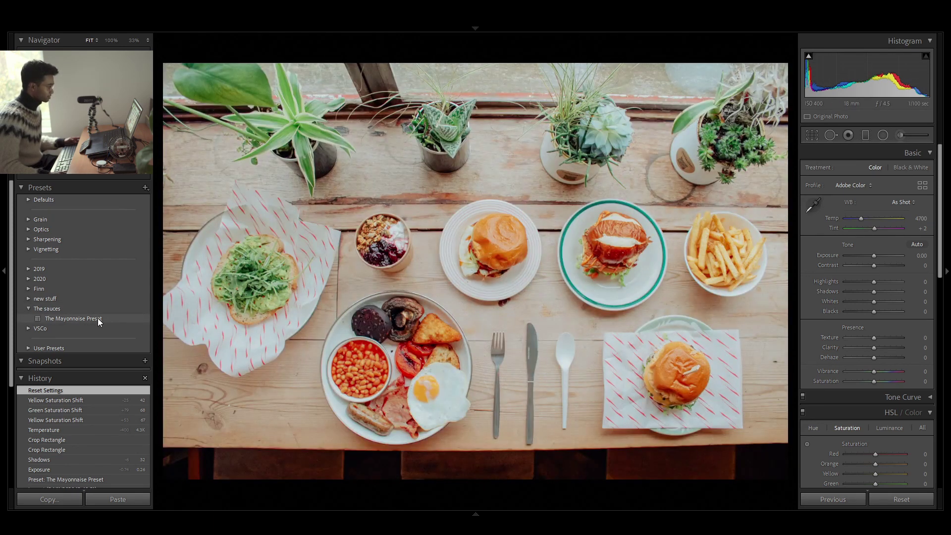
- Apply The Mayonnaise Preset to the food table photo, then set exposure to +1.23 and shadows to -18
click(98, 320)
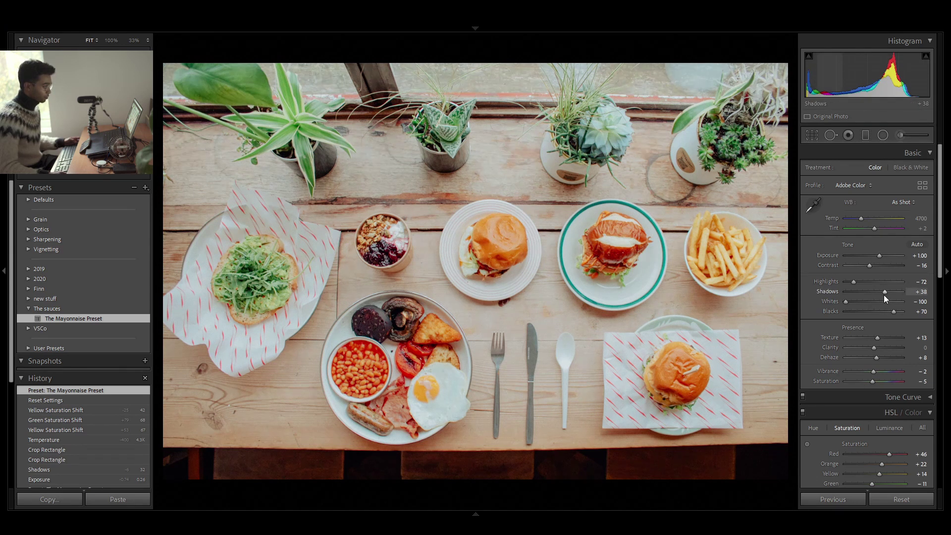
drag(885, 292, 887, 291)
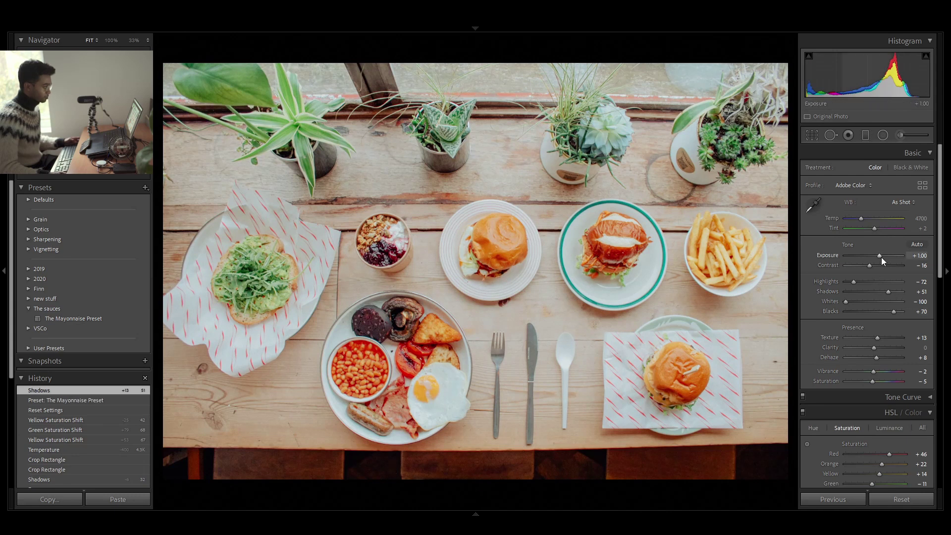
drag(879, 256, 880, 256)
drag(889, 293, 869, 293)
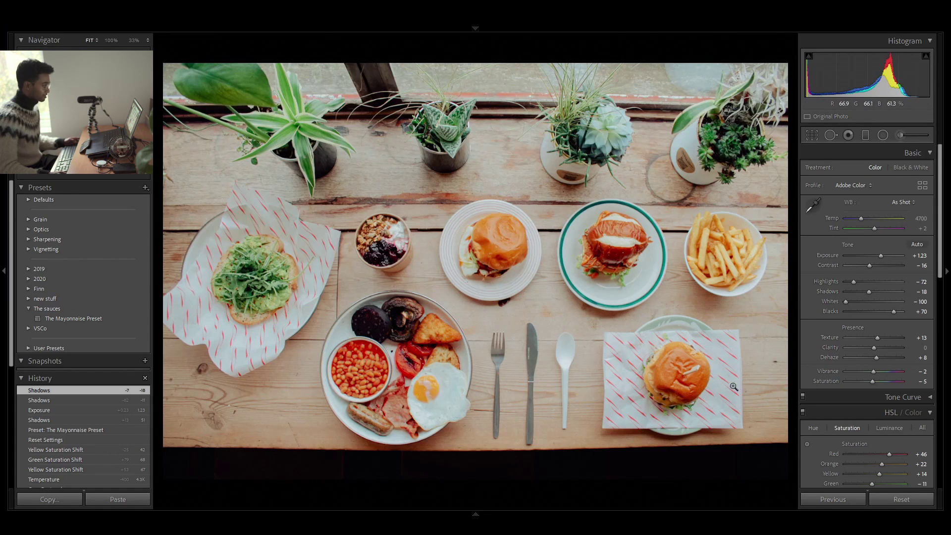
- Inspect the burger on the green-rimmed plate at 100% and compare the edit with the original
click(623, 243)
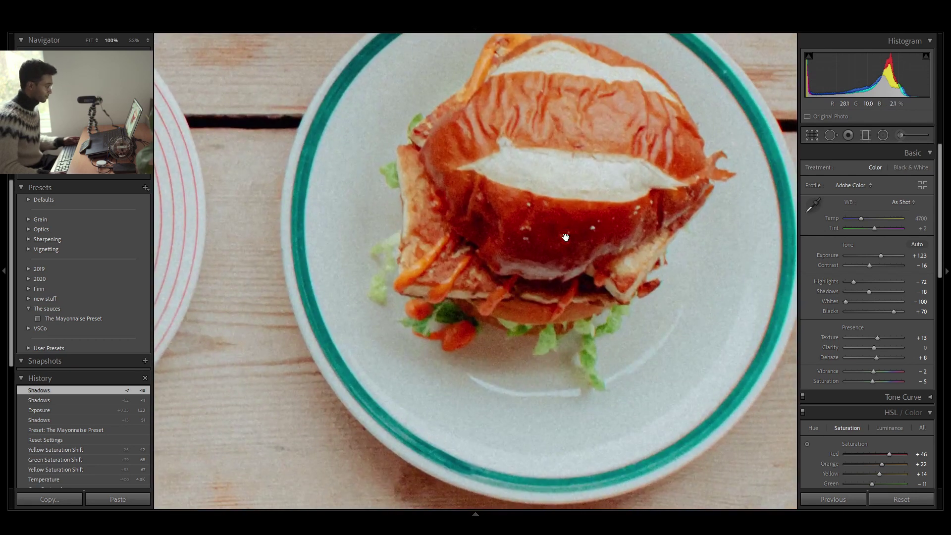
key(backslash)
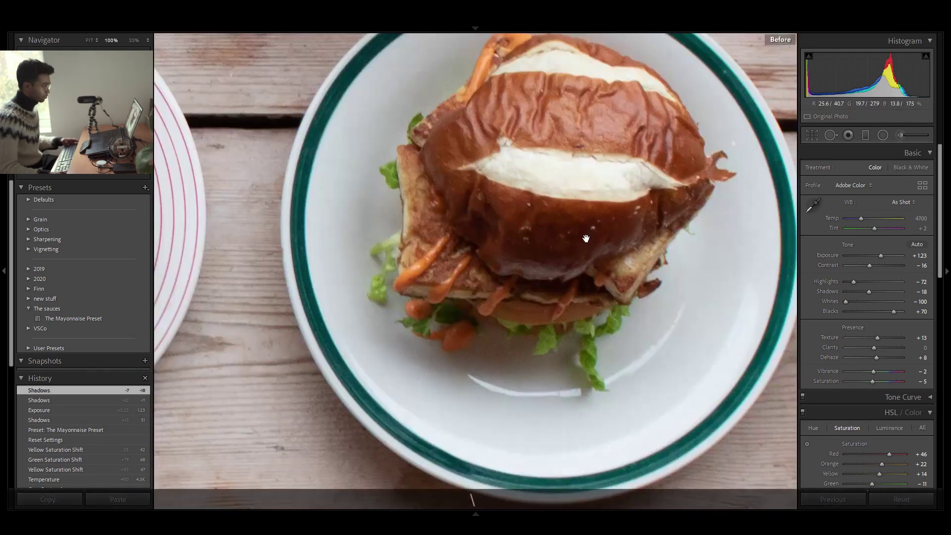
key(backslash)
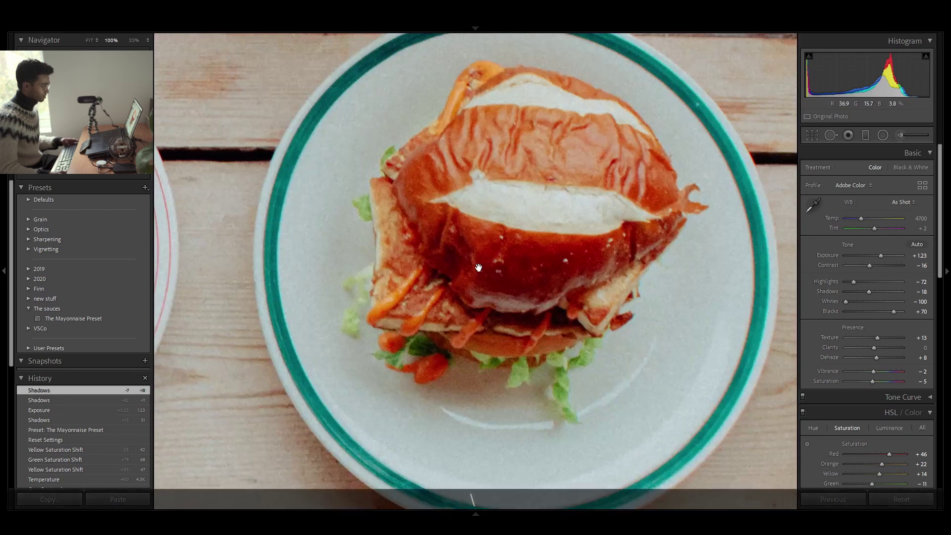
click(554, 236)
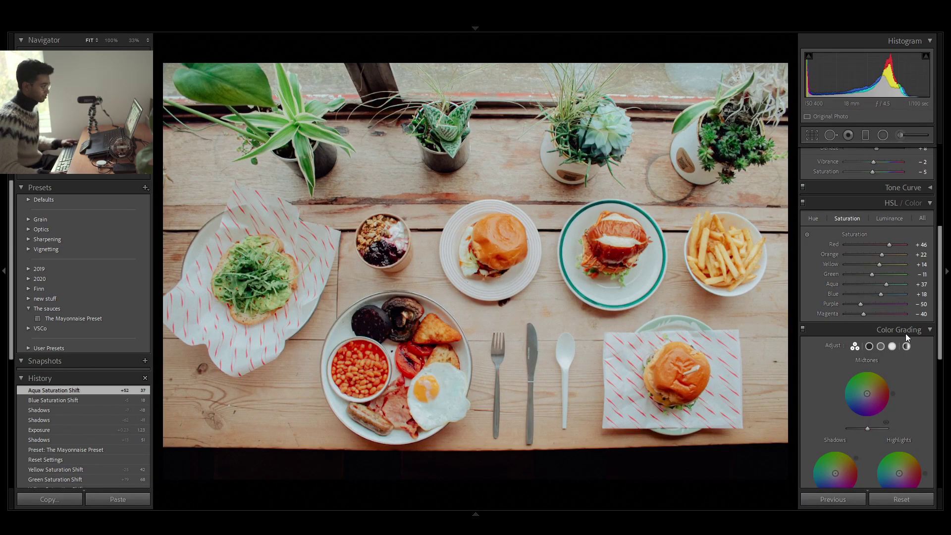
- Set the food photo's aqua saturation to +35, and review the result in each 90-degree rotation and against the original
click(887, 282)
key(ctrl+bracketright)
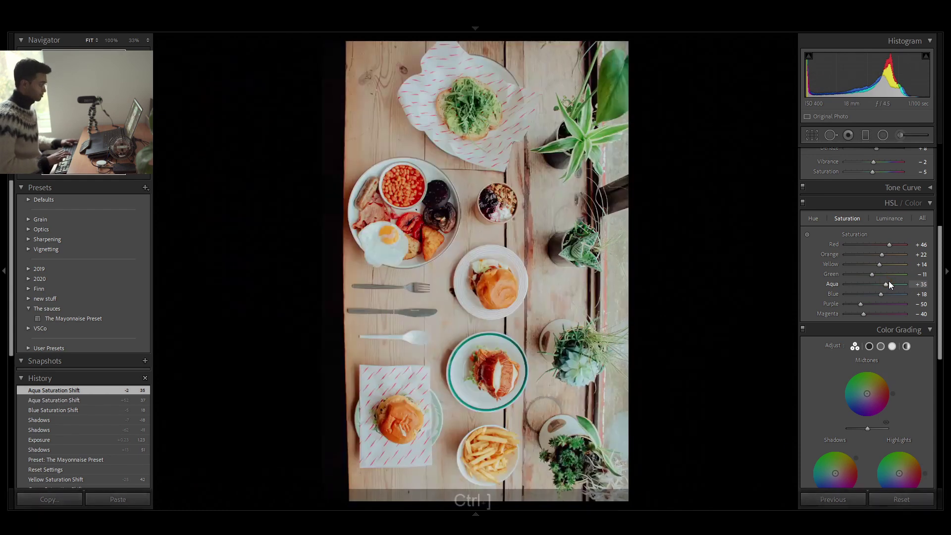
key(ctrl+bracketright)
key(ctrl+bracketright)
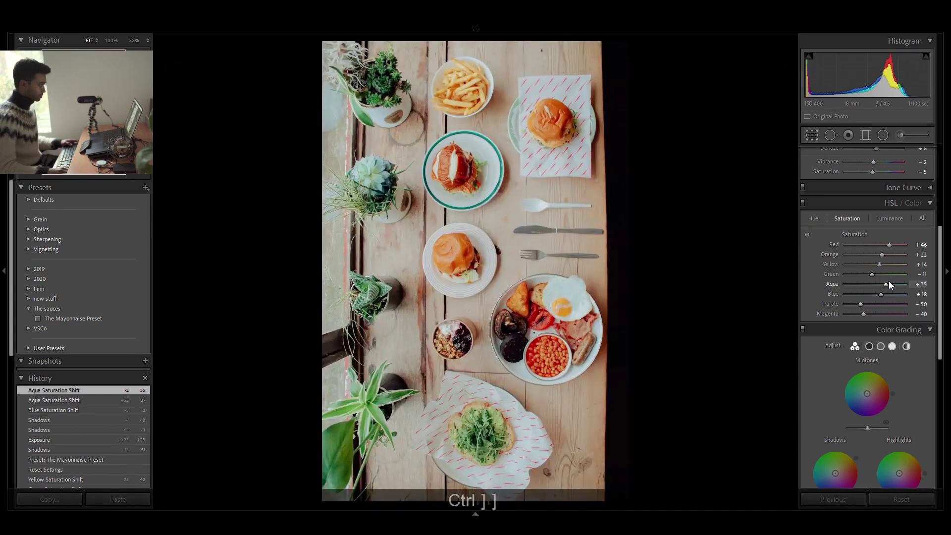
key(ctrl+bracketright)
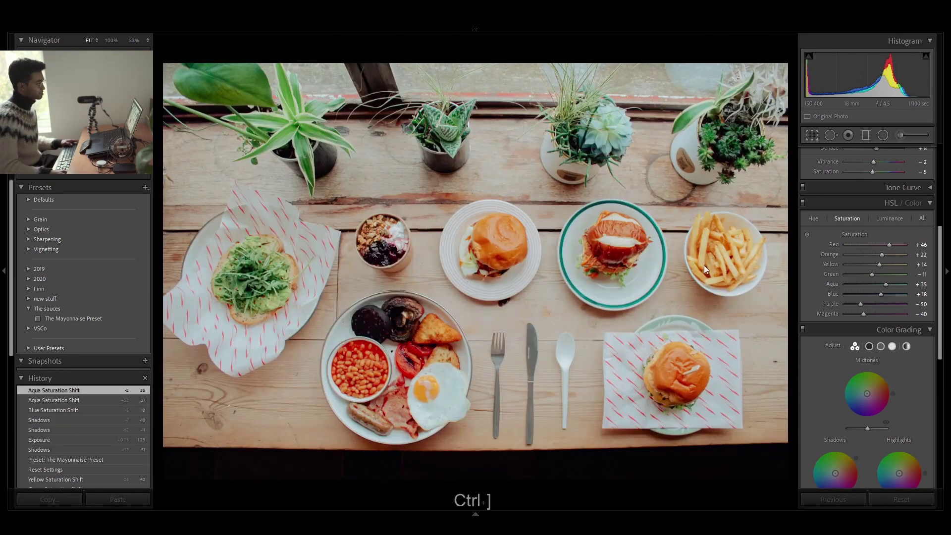
key(backslash)
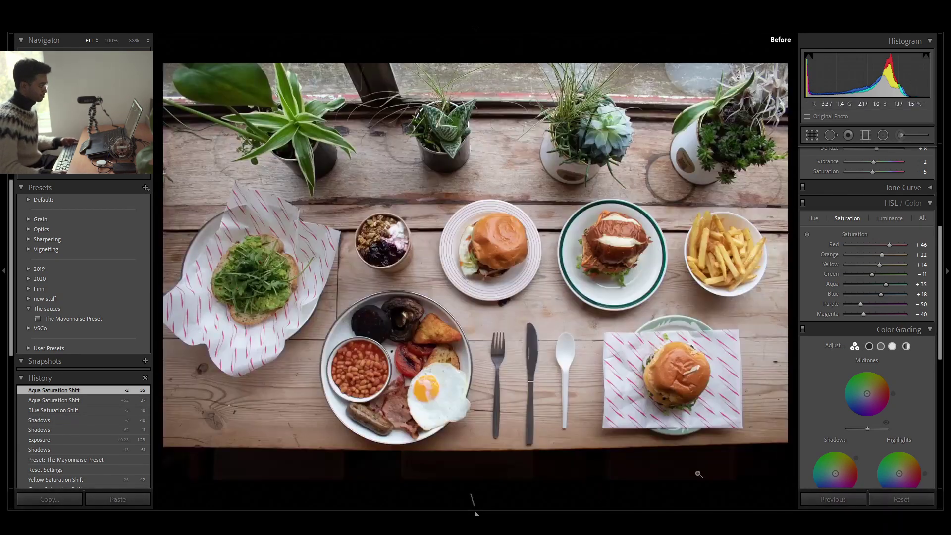
key(backslash)
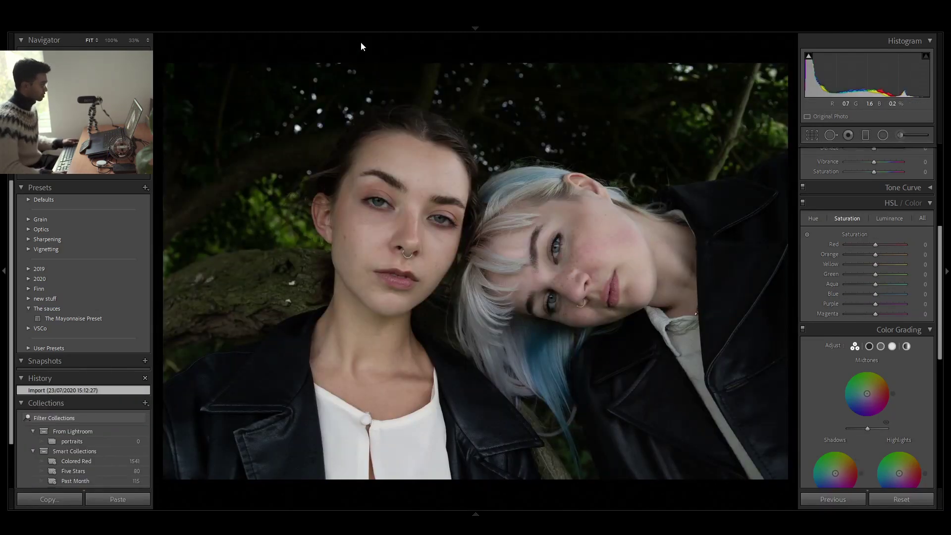
- Draw temporary red arrows pointing down towards the two women with the screen drawing overlay, and exit the overlay
key(ctrl+shift)
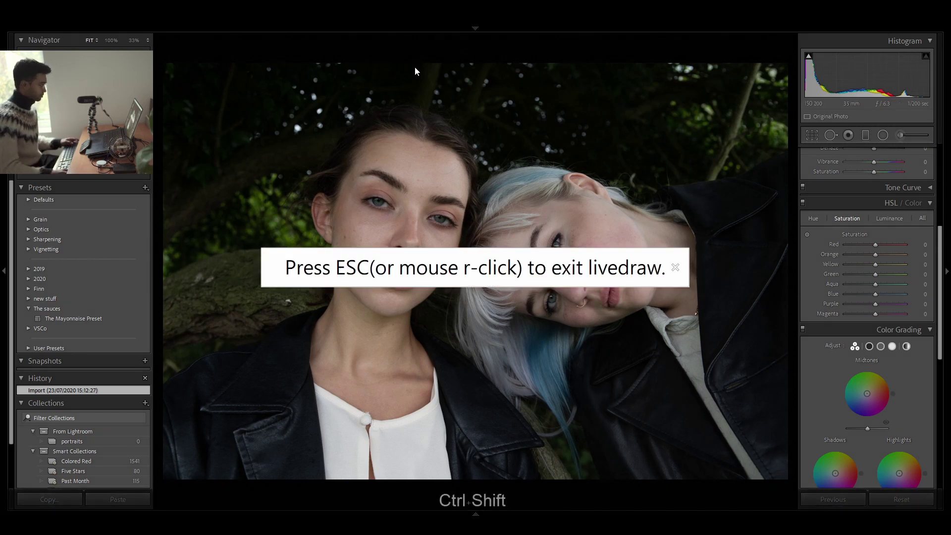
mouse_move(352, 55)
mouse_down()
mouse_move(355, 99)
mouse_move(338, 123)
mouse_move(369, 110)
mouse_up()
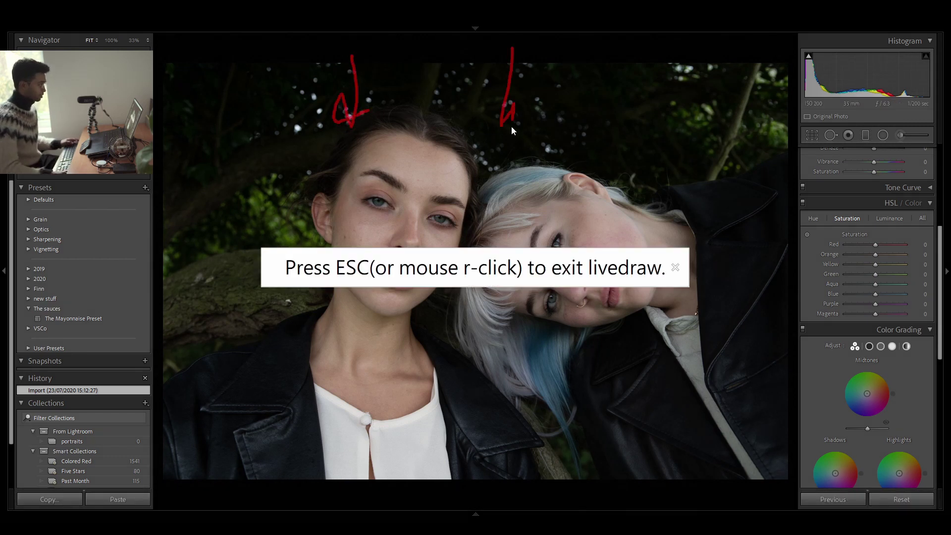
drag(620, 75, 586, 144)
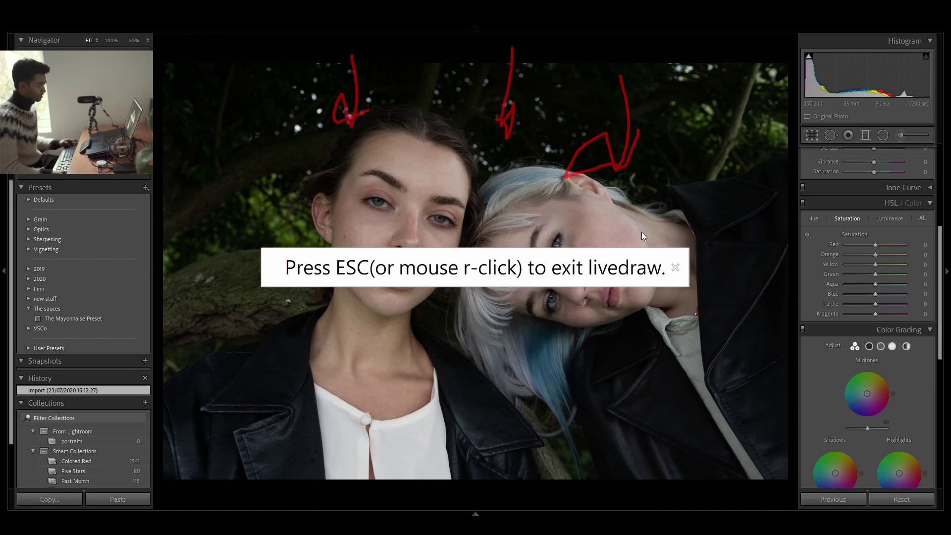
key(Escape)
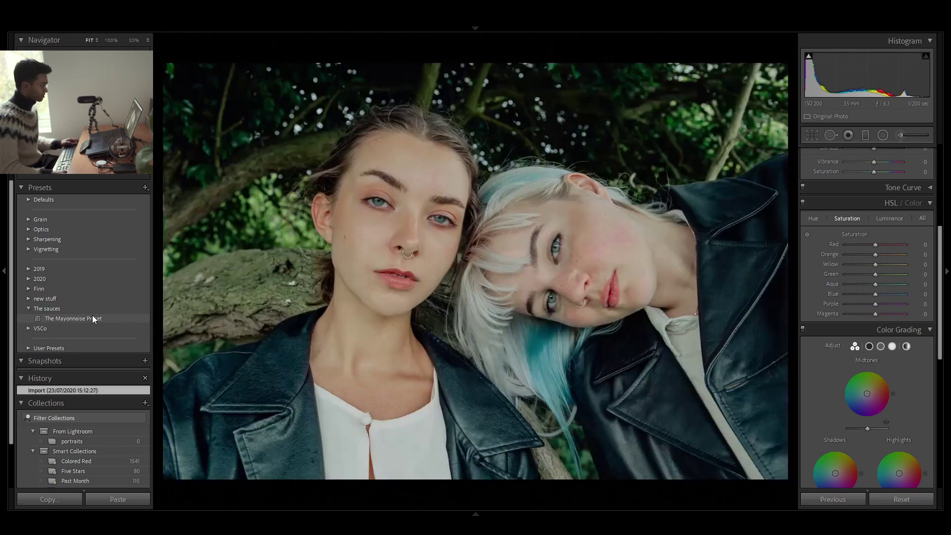
- Apply The Mayonnaise Preset to the portrait of the two women and inspect the leather jacket at 100%
click(93, 317)
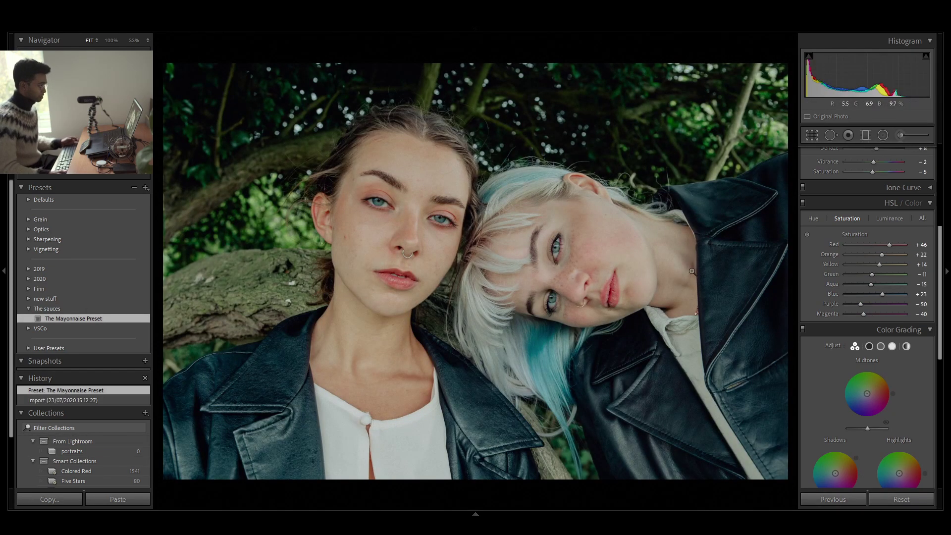
click(235, 398)
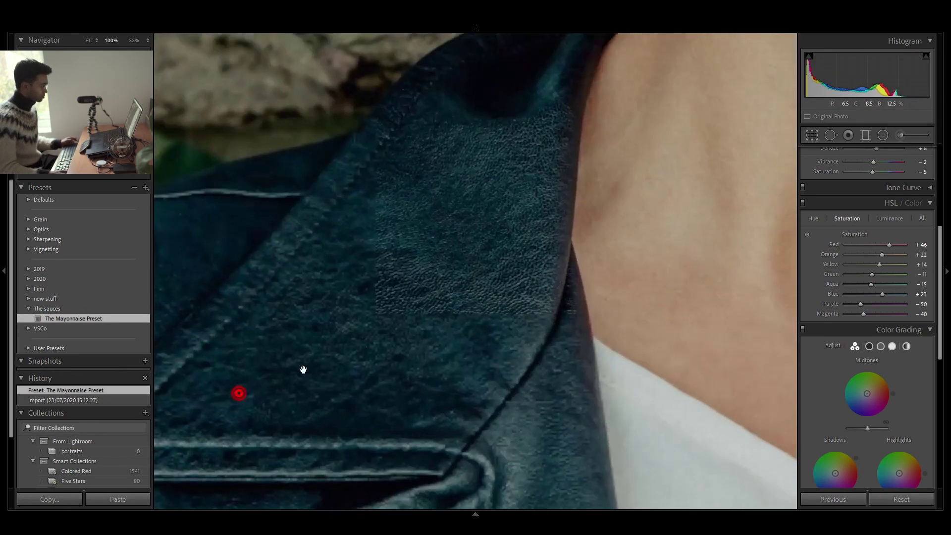
click(381, 358)
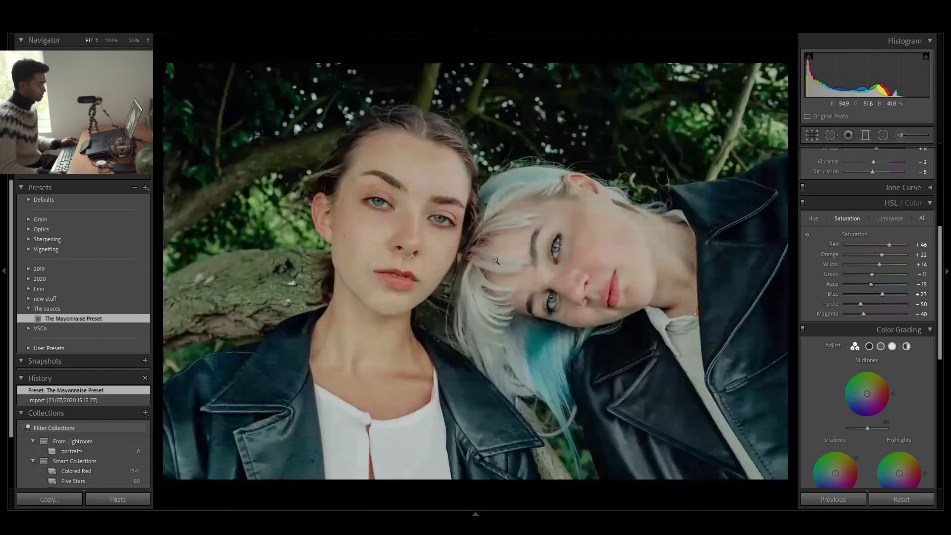
scroll(900, 293, up, 5)
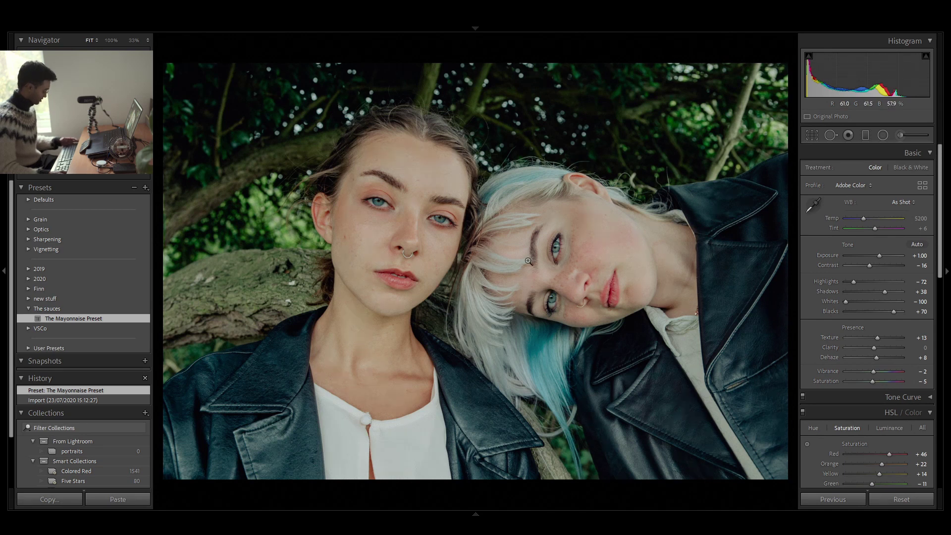
- Compare the edited portrait of the two women with its original twice
key(backslash)
key(backslash)
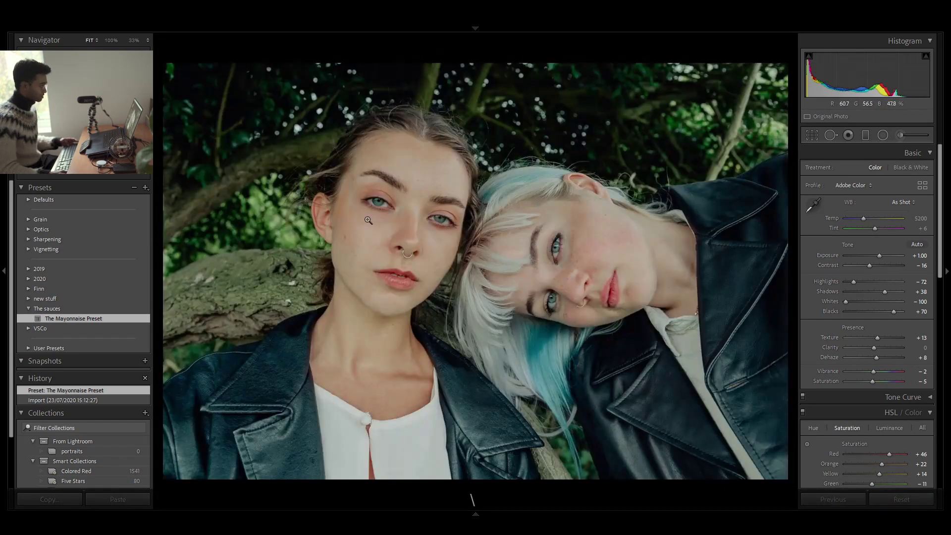
key(backslash)
key(backslash)
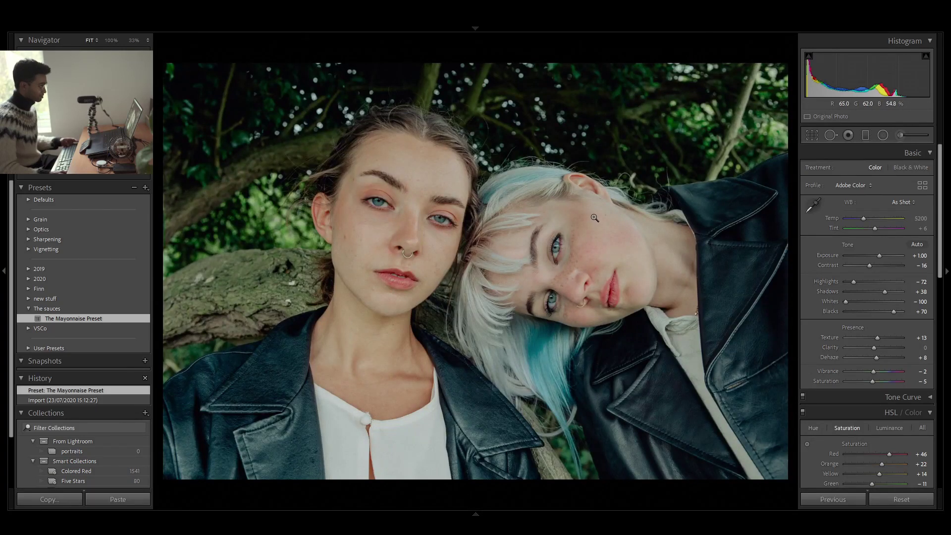
- Open the portrait of the woman holding the handbag for developing and apply The Mayonnaise Preset
key(g)
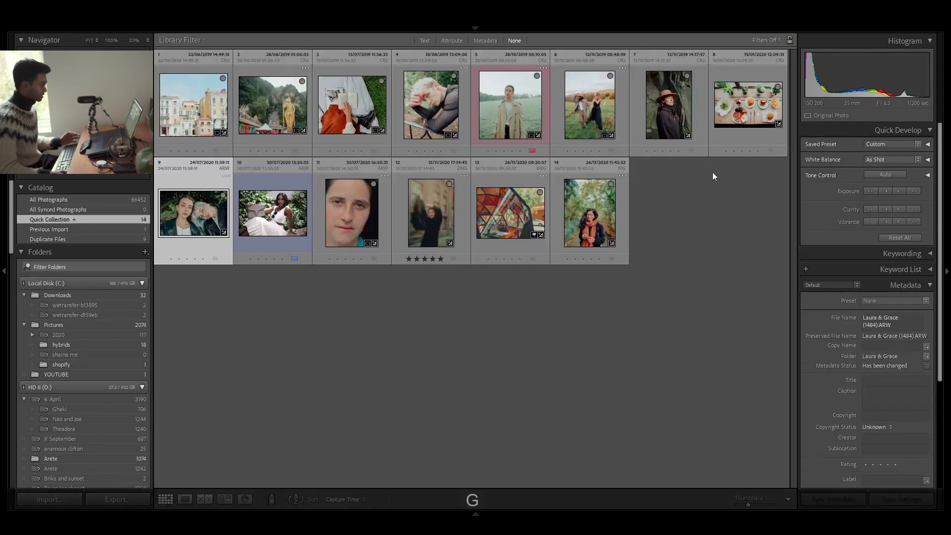
click(300, 221)
key(d)
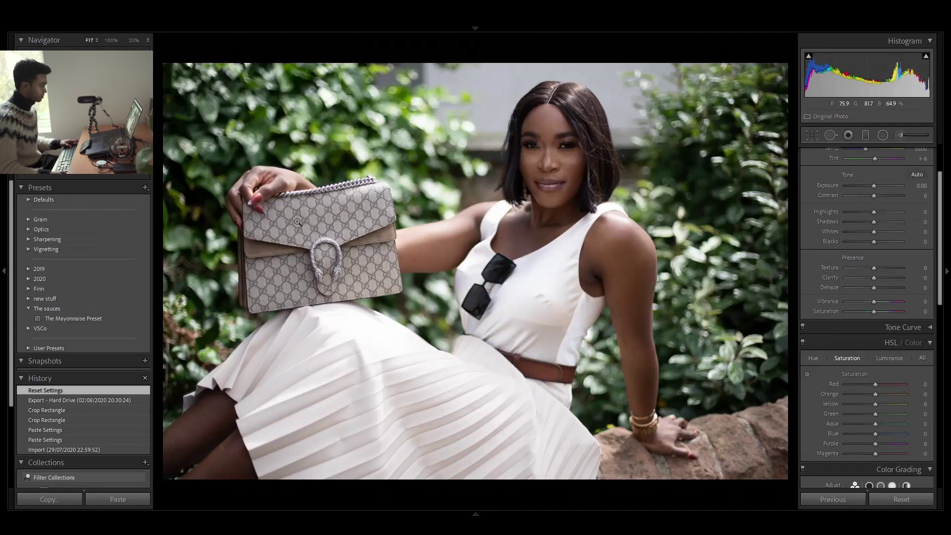
click(98, 319)
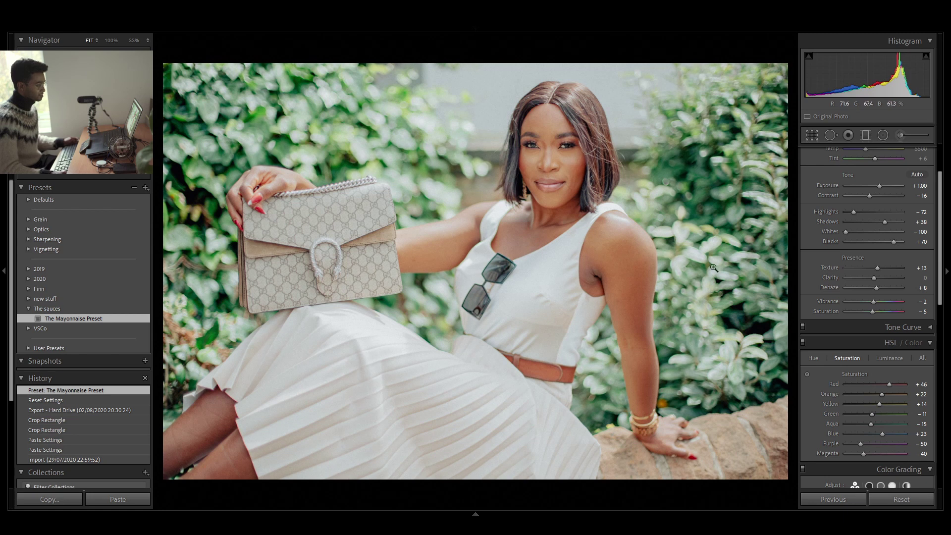
- Set the handbag portrait's yellow saturation to -10, green saturation to -15, shadows to +11 and blacks to +95
drag(871, 413, 860, 414)
drag(879, 403, 872, 413)
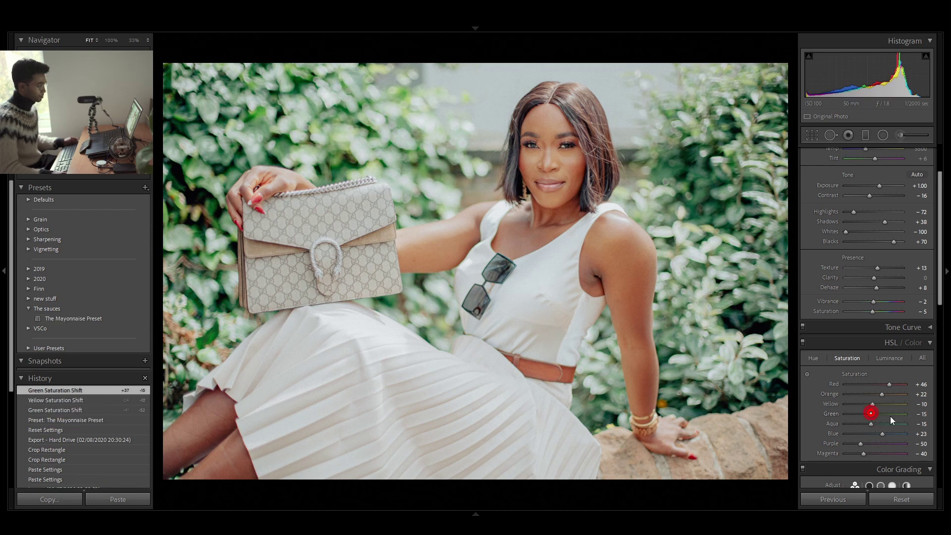
scroll(863, 289, up, 3)
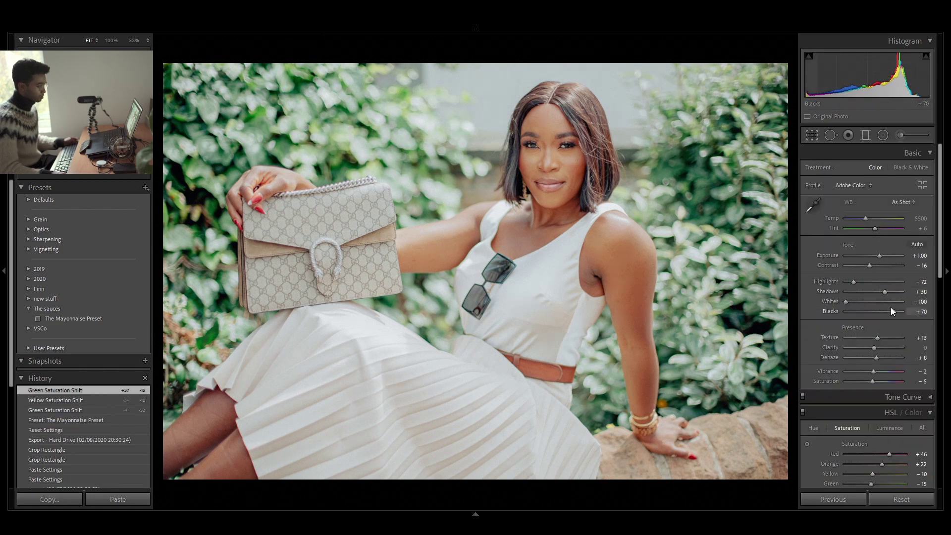
drag(884, 293, 897, 309)
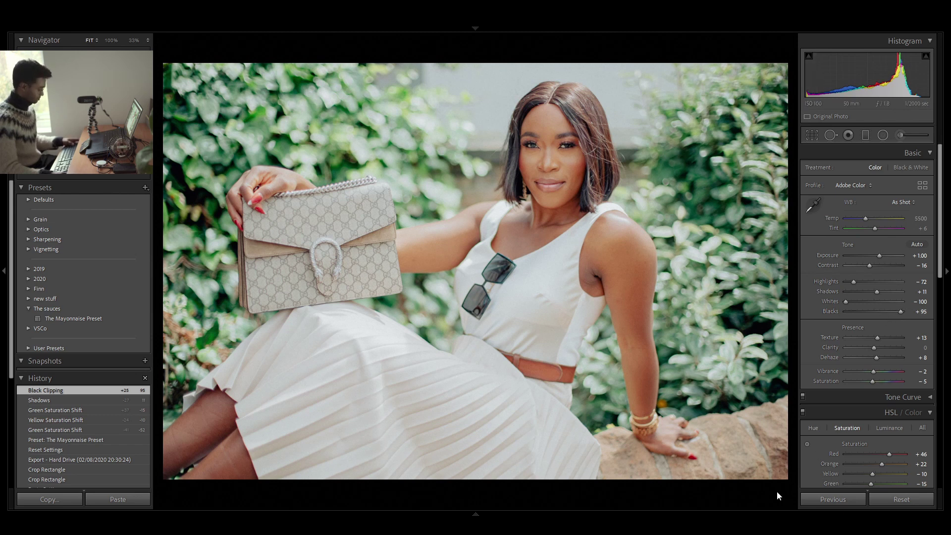
- Crop away a strip along the right side of the handbag portrait and compare the edit with the original
key(r)
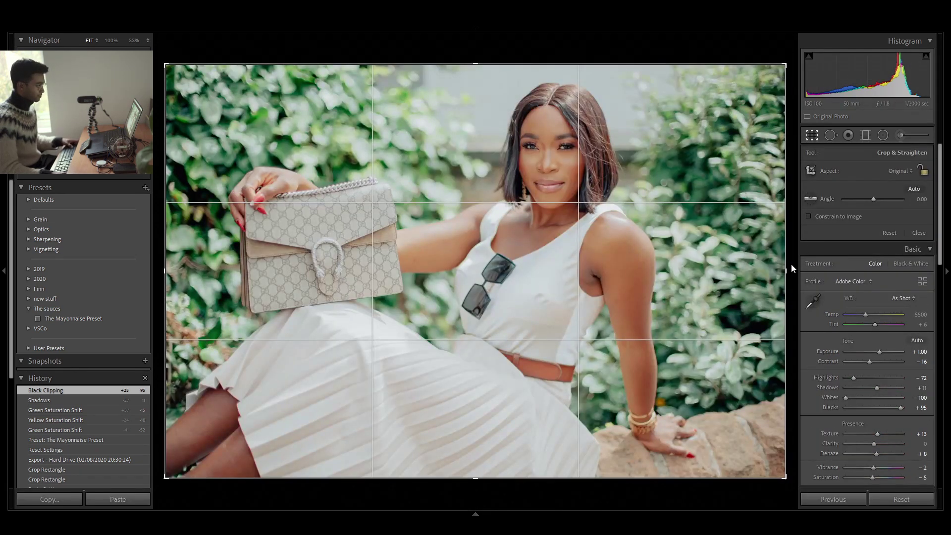
drag(787, 268, 752, 274)
key(Return)
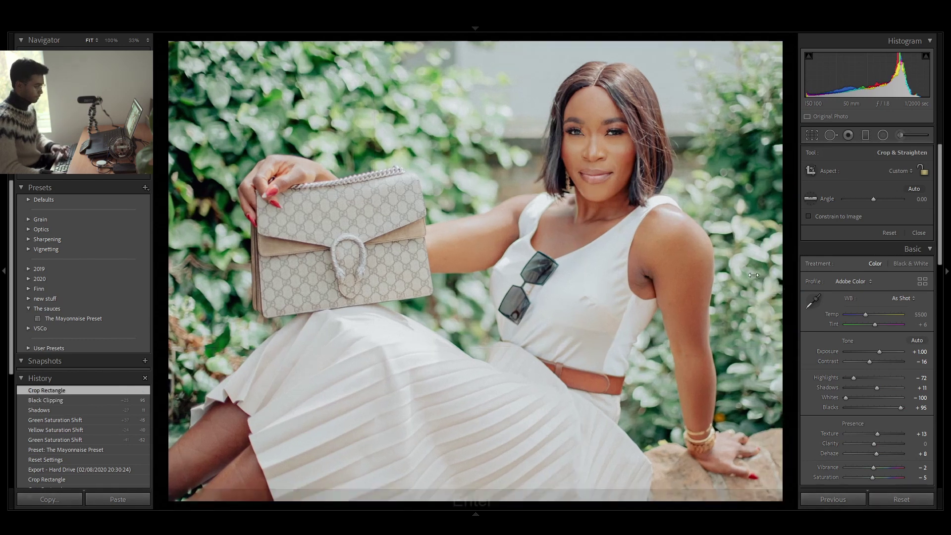
key(backslash)
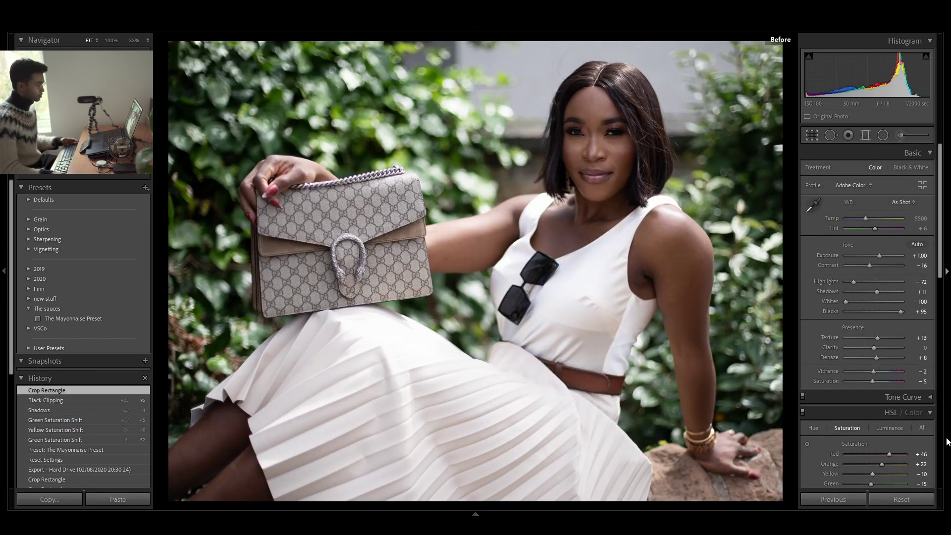
key(backslash)
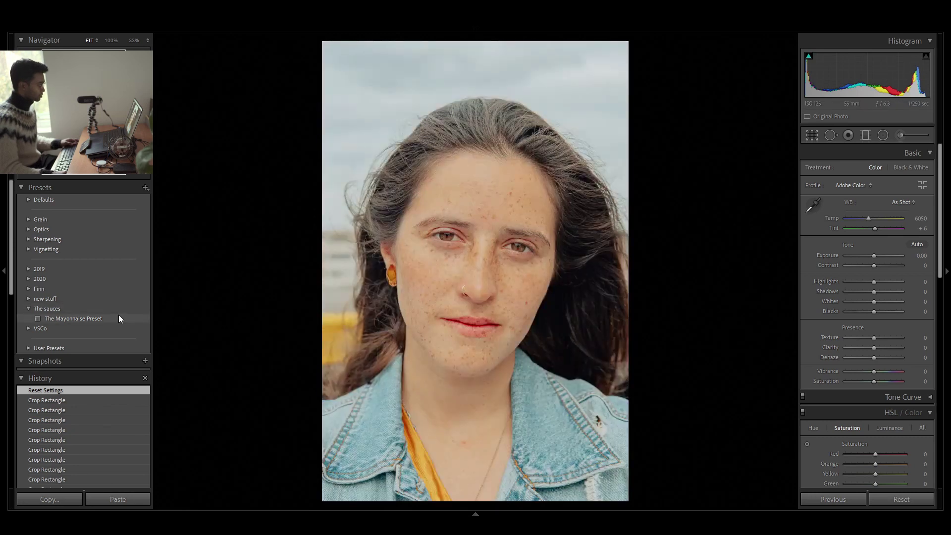
- Apply The Mayonnaise Preset to the denim-jacket portrait, and set its temperature to 4950 and shadows to -5
click(119, 318)
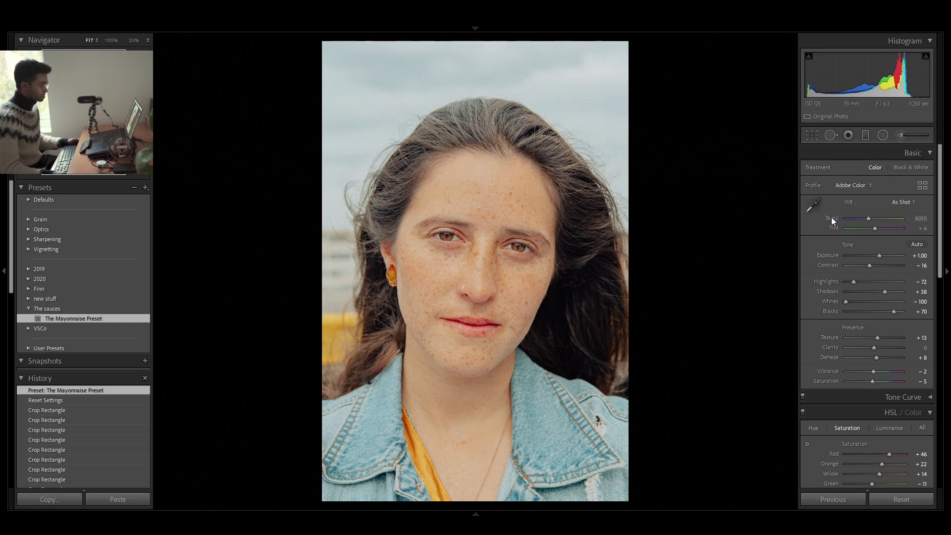
drag(925, 223, 912, 223)
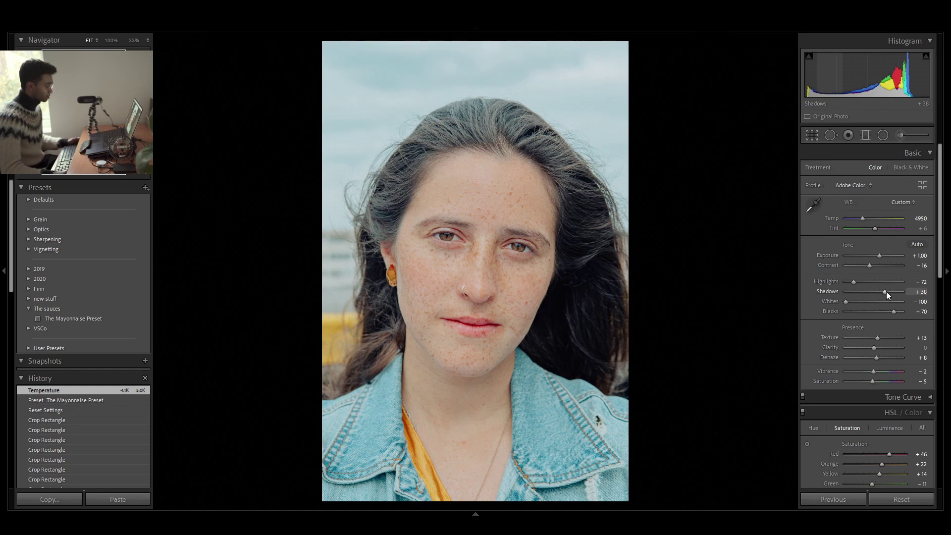
drag(887, 291, 873, 292)
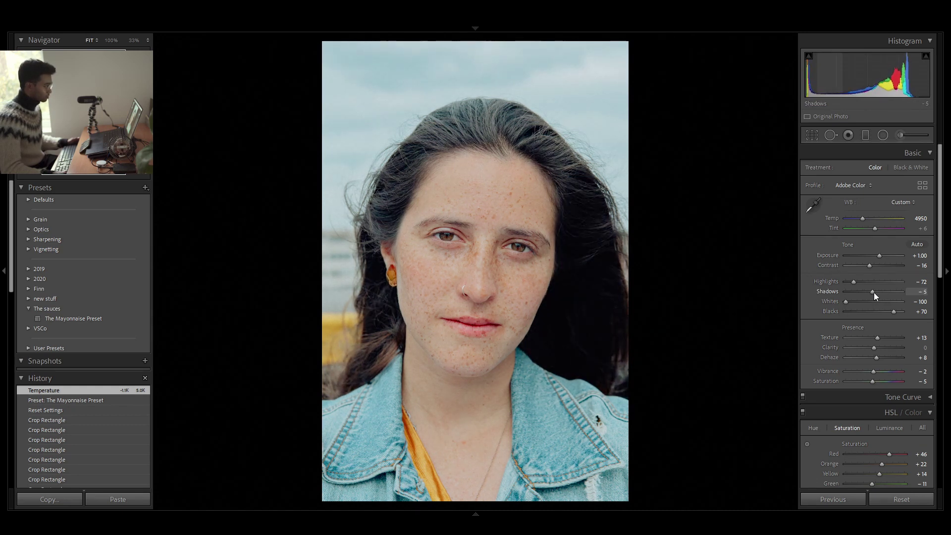
drag(873, 292, 873, 292)
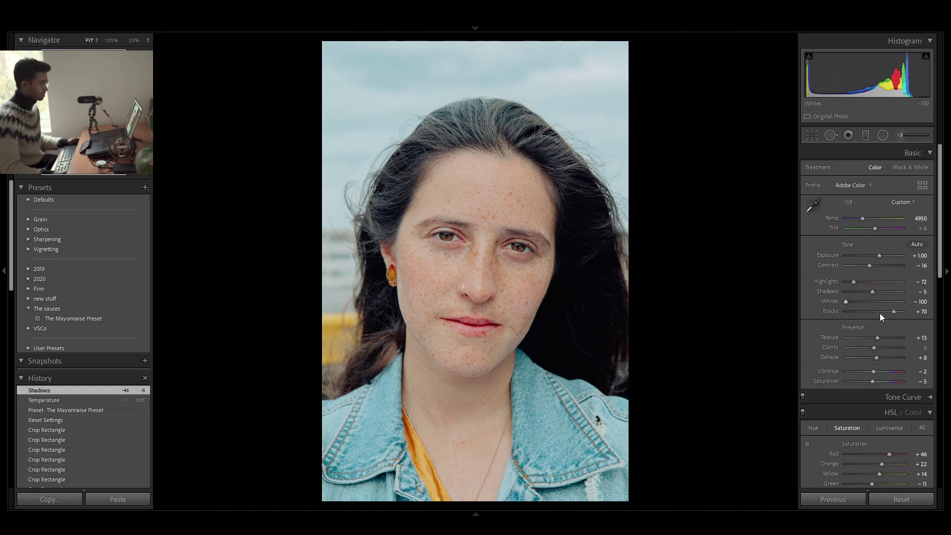
- Inspect the freckles at 100%, and set the orange luminance to -40, resetting it to 0 once for comparison
click(469, 262)
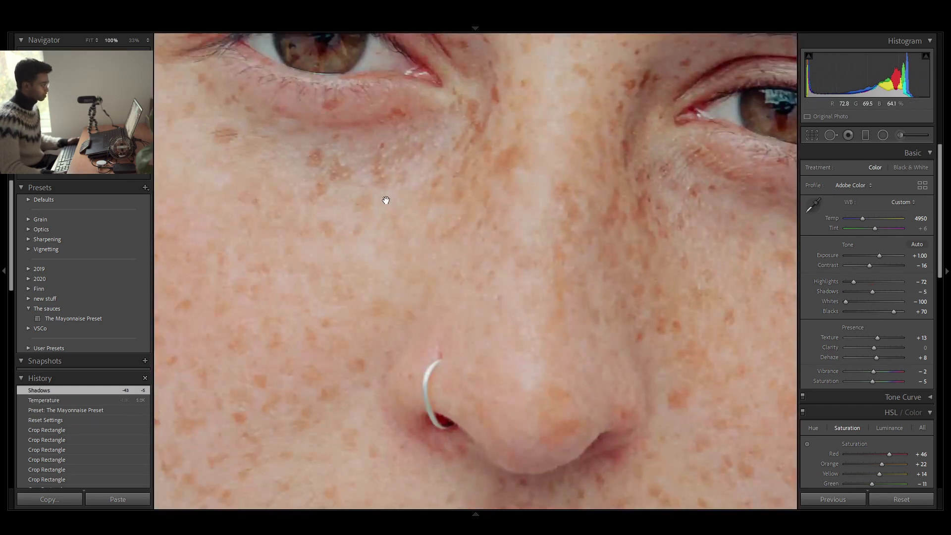
drag(384, 200, 346, 259)
click(347, 258)
scroll(861, 340, down, 3)
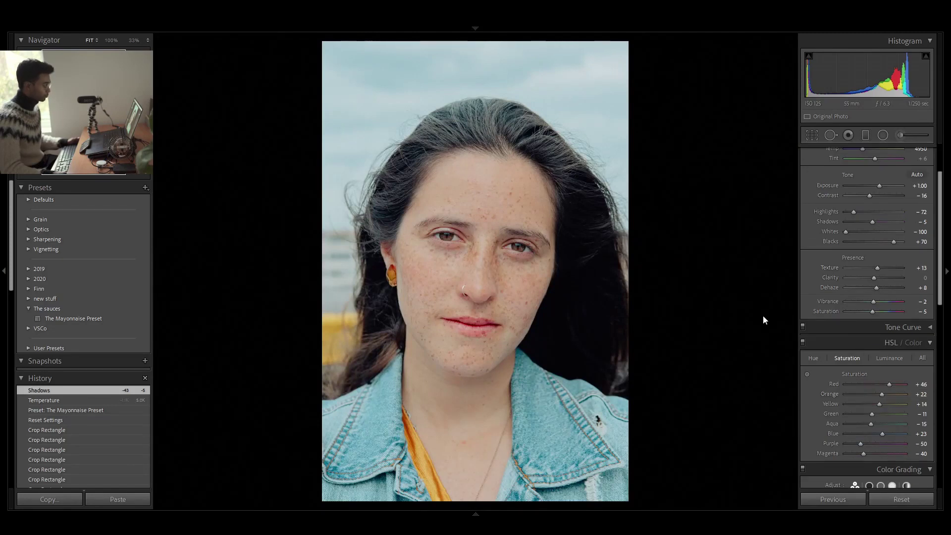
scroll(818, 315, down, 3)
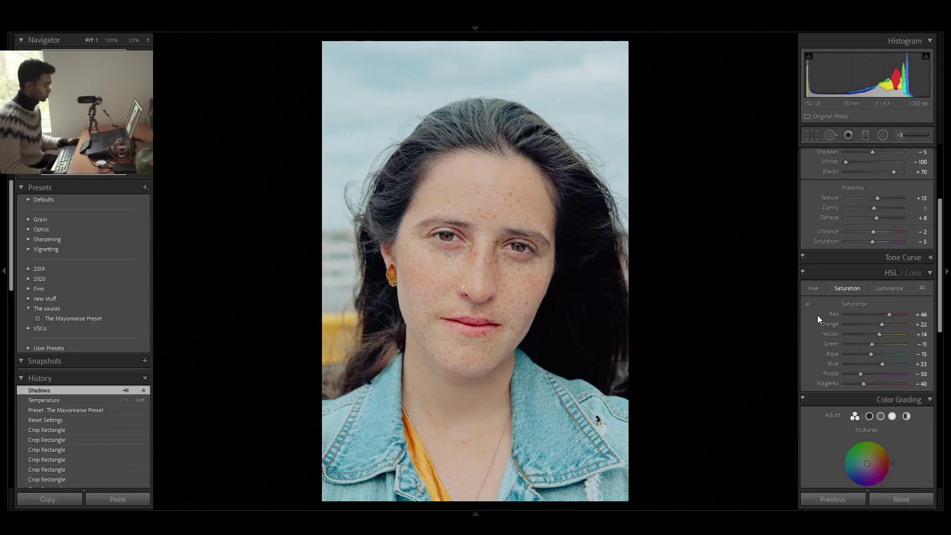
click(888, 288)
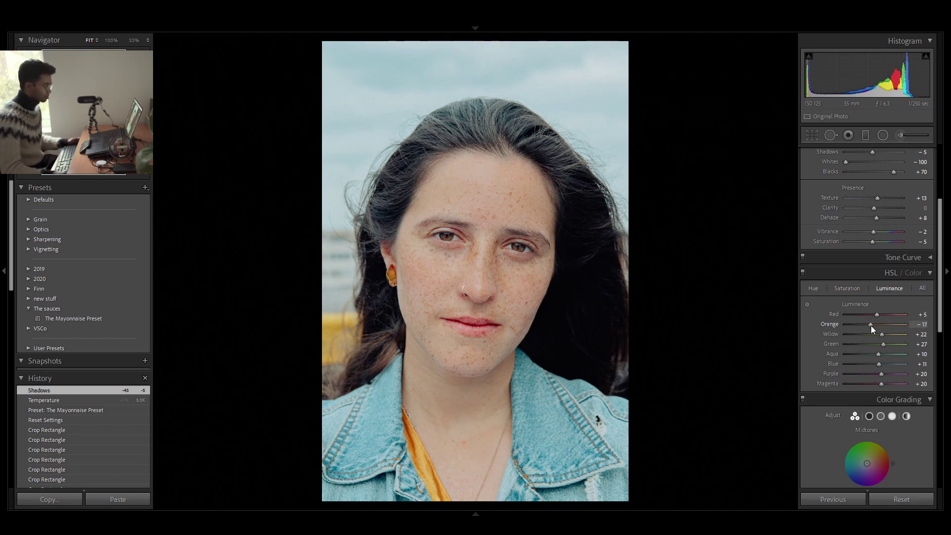
drag(871, 325, 863, 326)
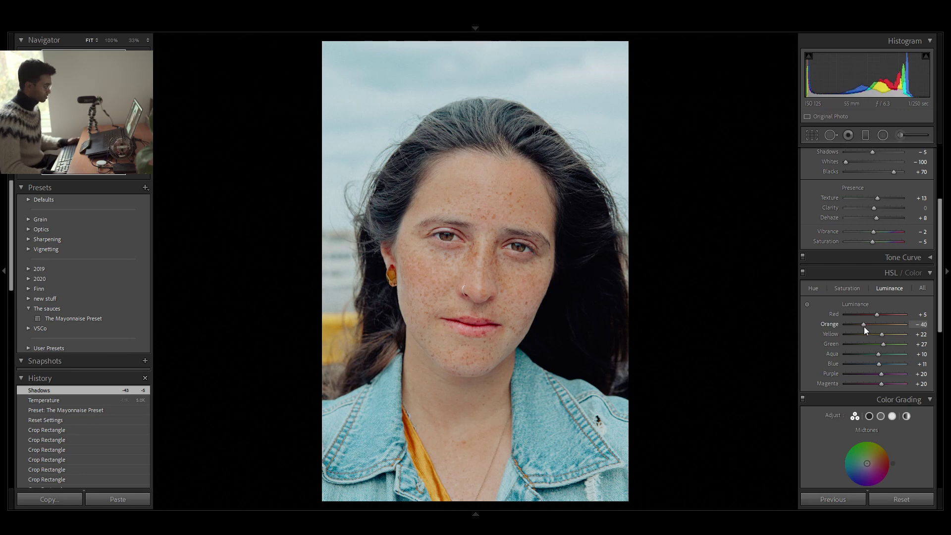
double_click(833, 325)
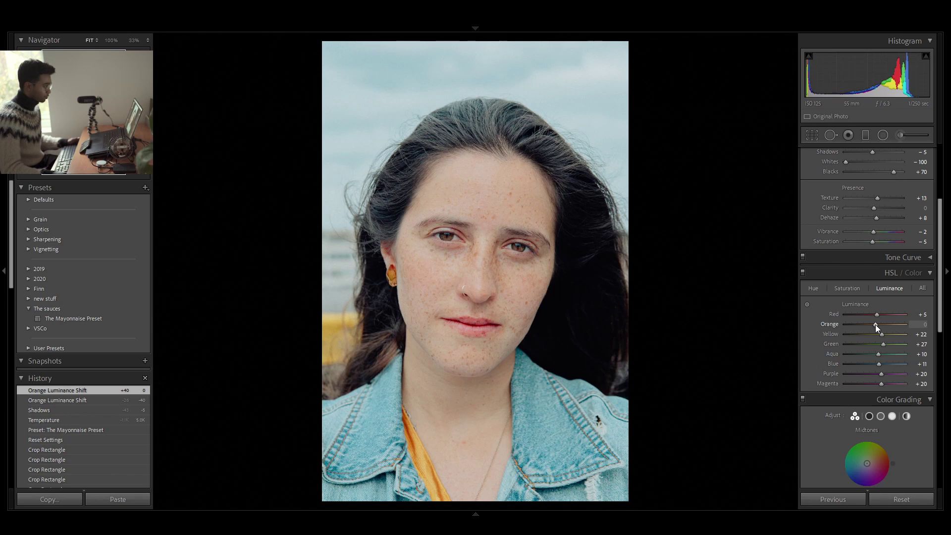
drag(875, 323, 862, 325)
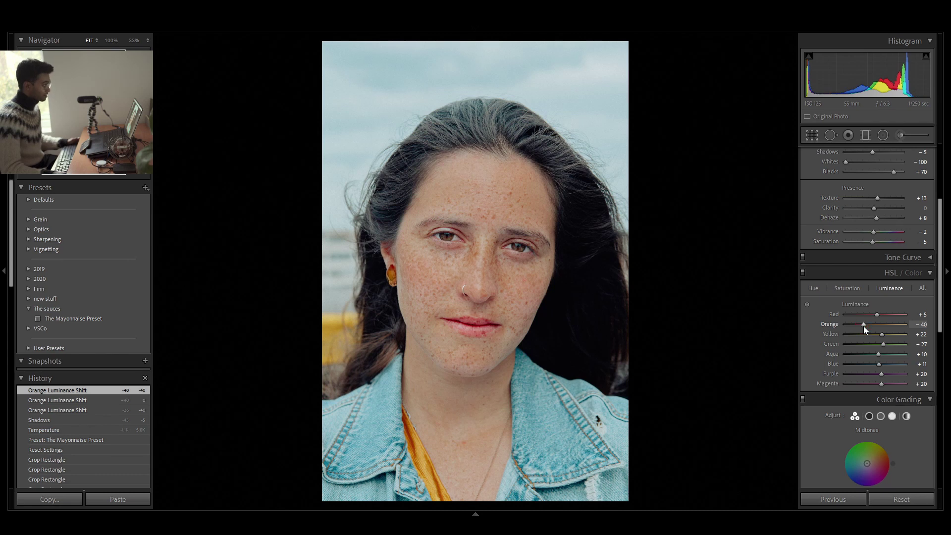
- Examine the freckled skin at 100% while trying red luminance at +65, and settle on red +25 and orange -33
click(526, 287)
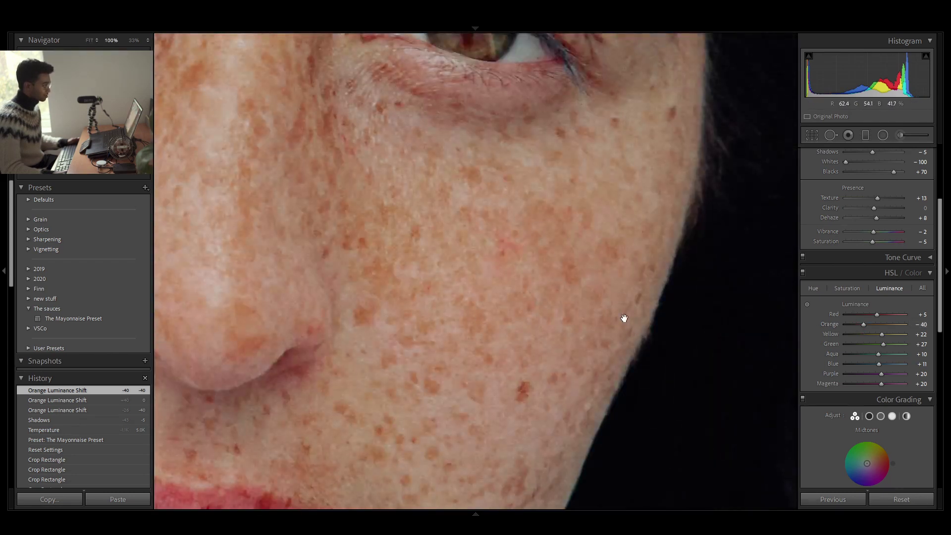
drag(488, 244, 409, 269)
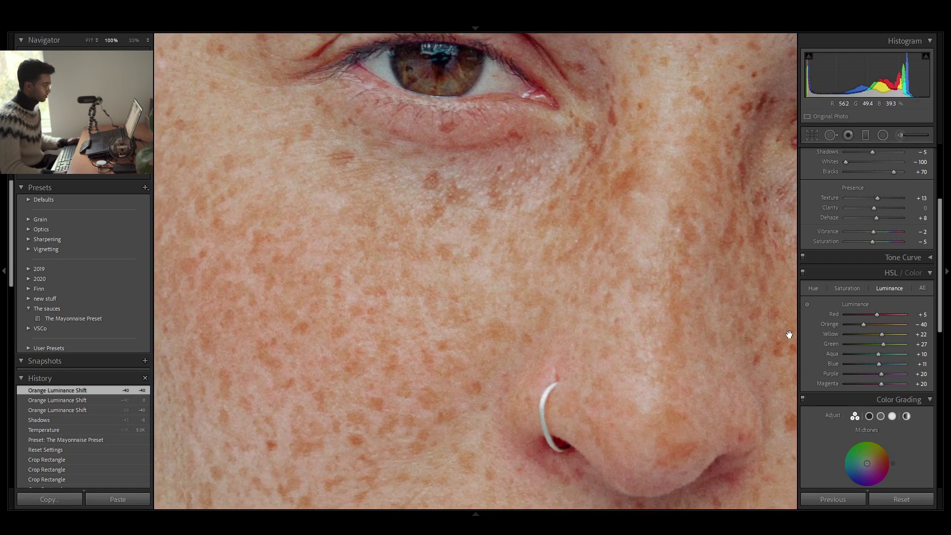
drag(876, 315, 890, 305)
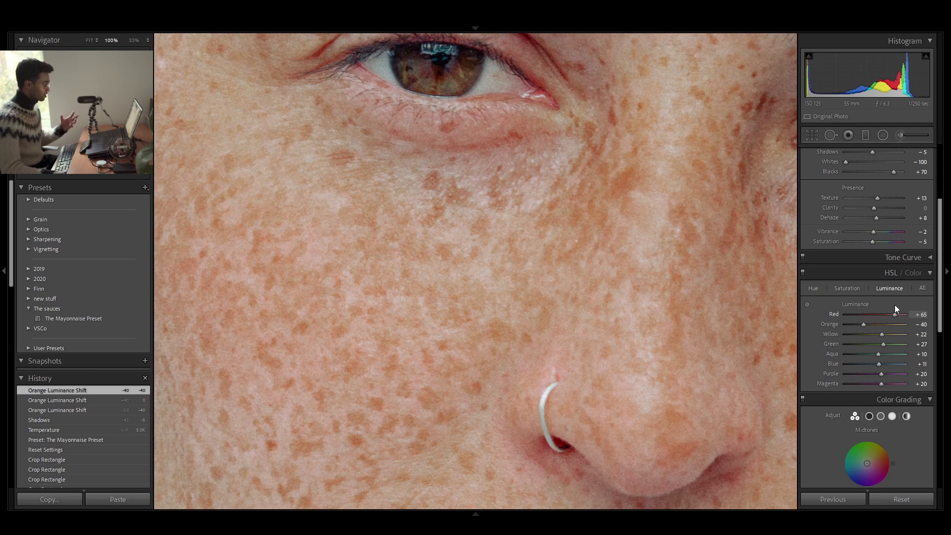
click(619, 295)
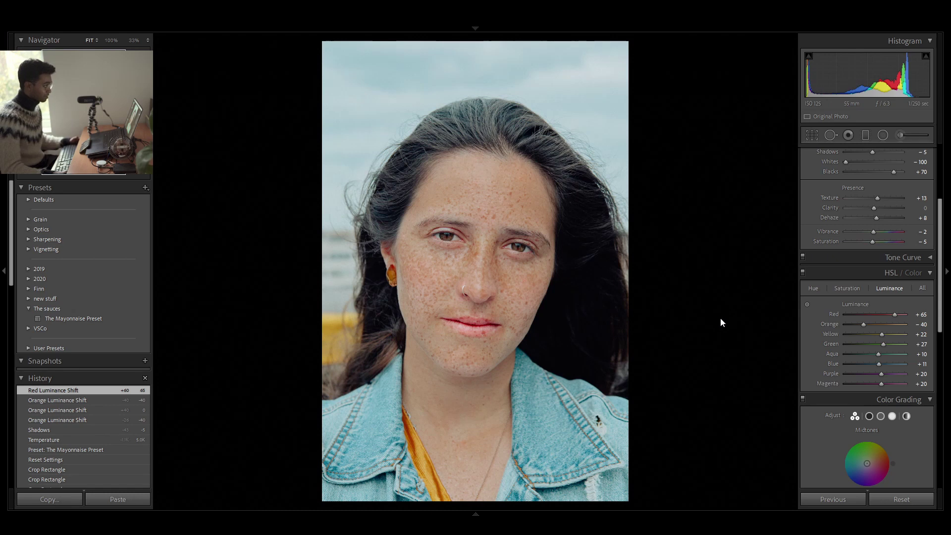
drag(894, 314, 866, 325)
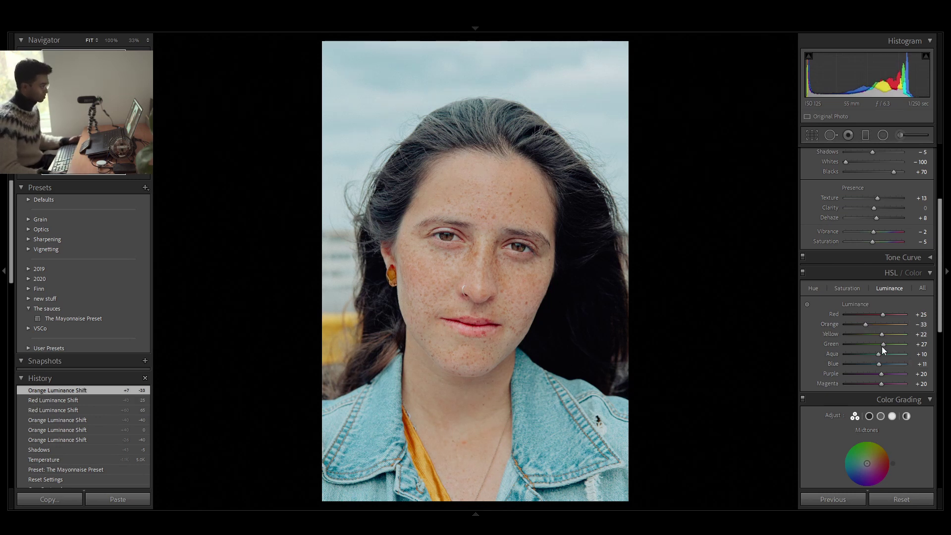
- Set the portrait's grain amount to 39, size to 38 and roughness to 69, checking the skin at 100%
scroll(881, 346, up, 5)
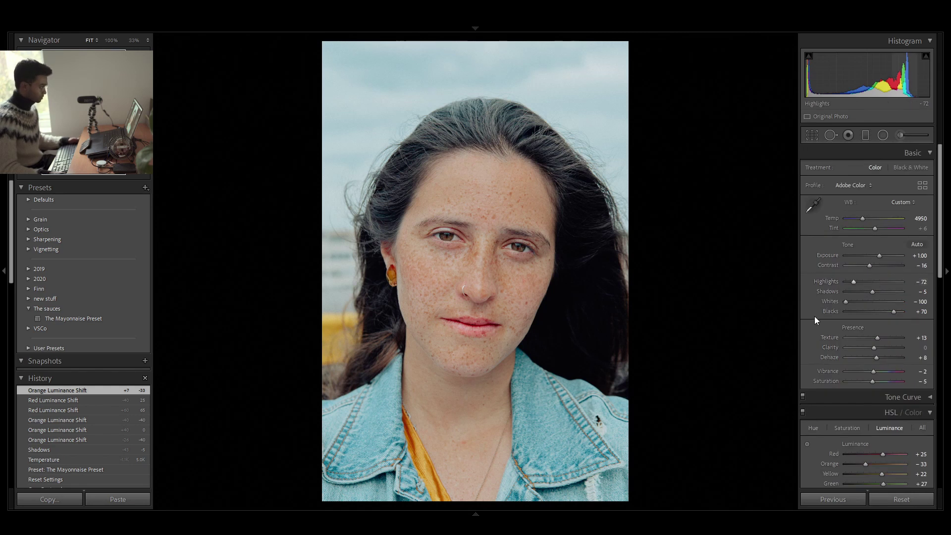
scroll(872, 323, down, 10)
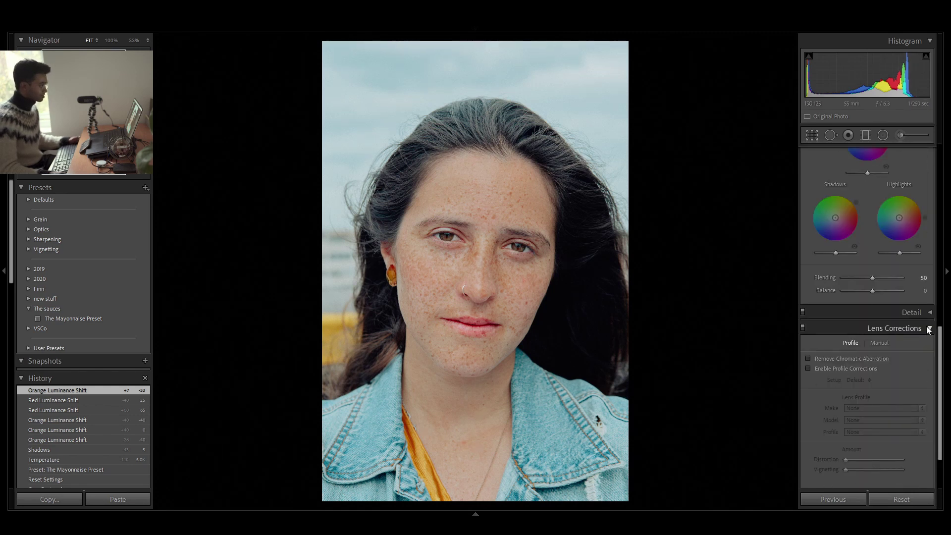
click(928, 329)
click(930, 461)
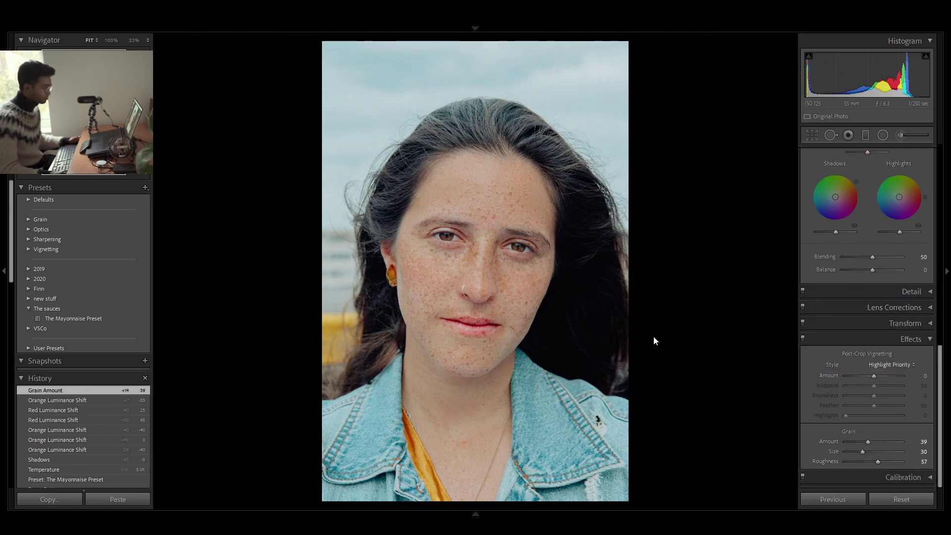
click(625, 344)
drag(624, 344, 664, 405)
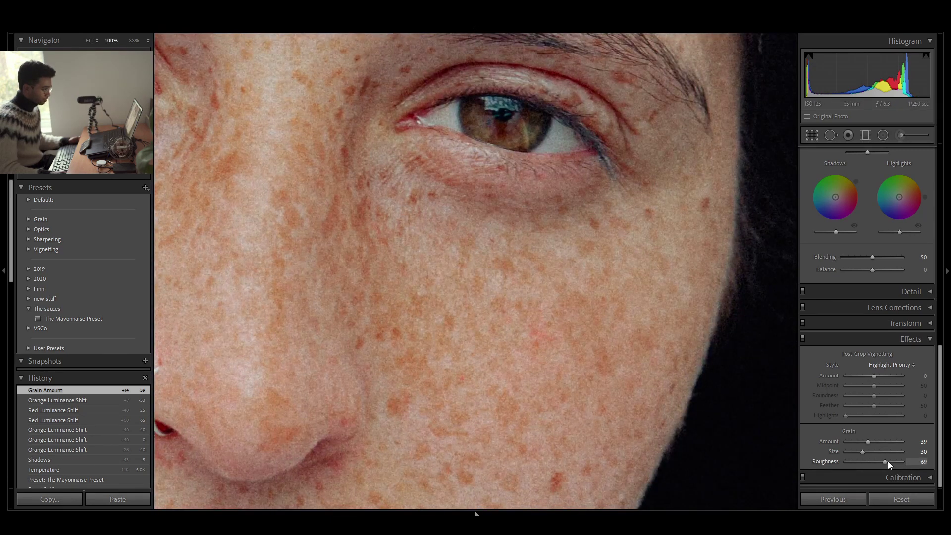
click(887, 461)
click(863, 450)
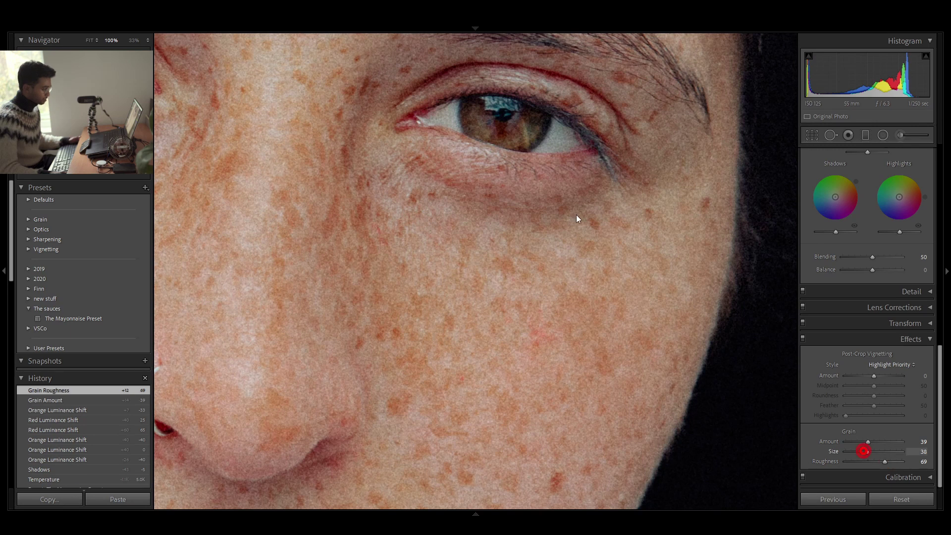
click(576, 218)
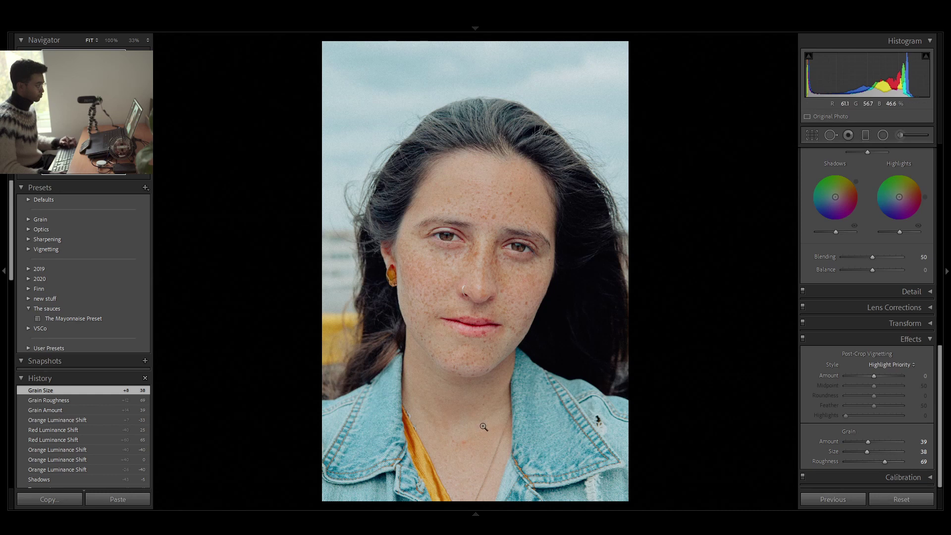
- Crop the denim-jacket portrait in around the woman's head and collar, leaving the crop's aspect ratio unlocked
key(r)
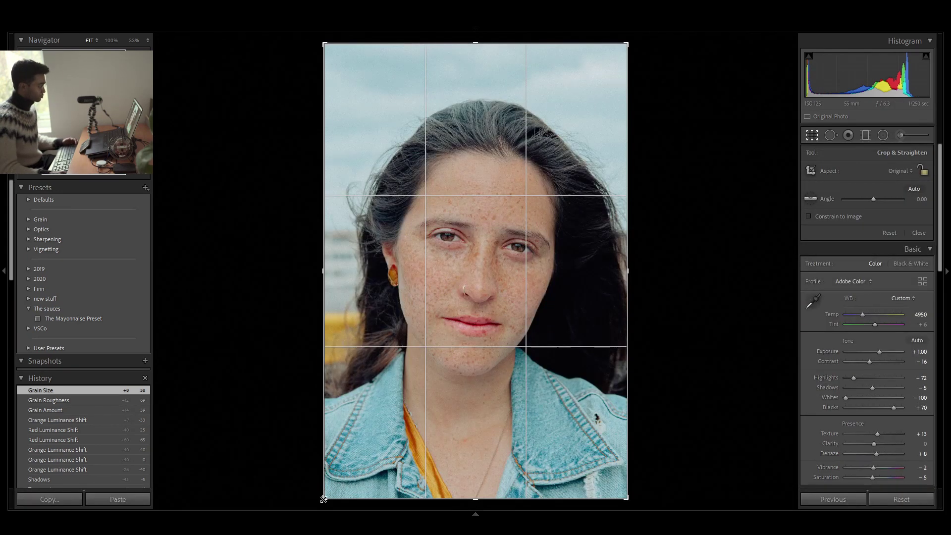
drag(324, 499, 346, 455)
drag(598, 80, 604, 124)
click(923, 171)
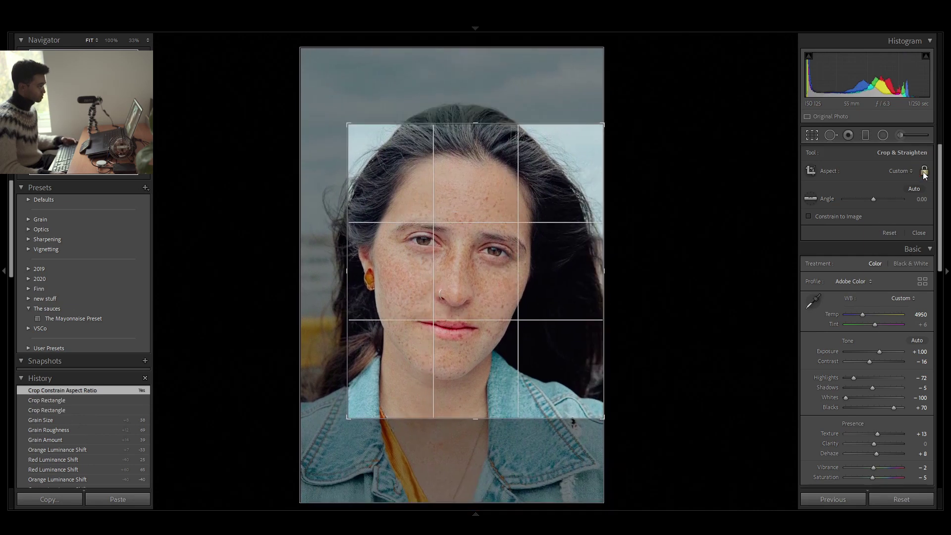
click(924, 171)
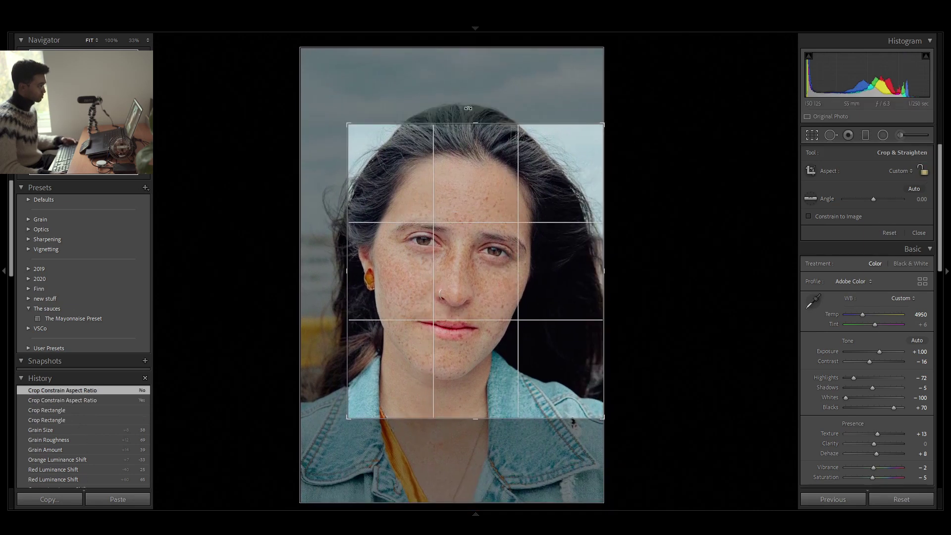
drag(467, 124, 559, 134)
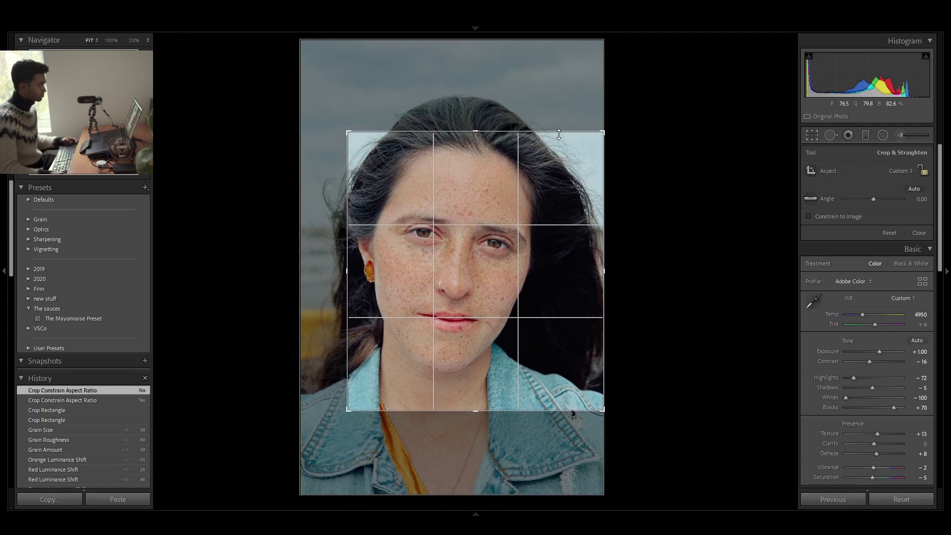
drag(349, 228, 385, 247)
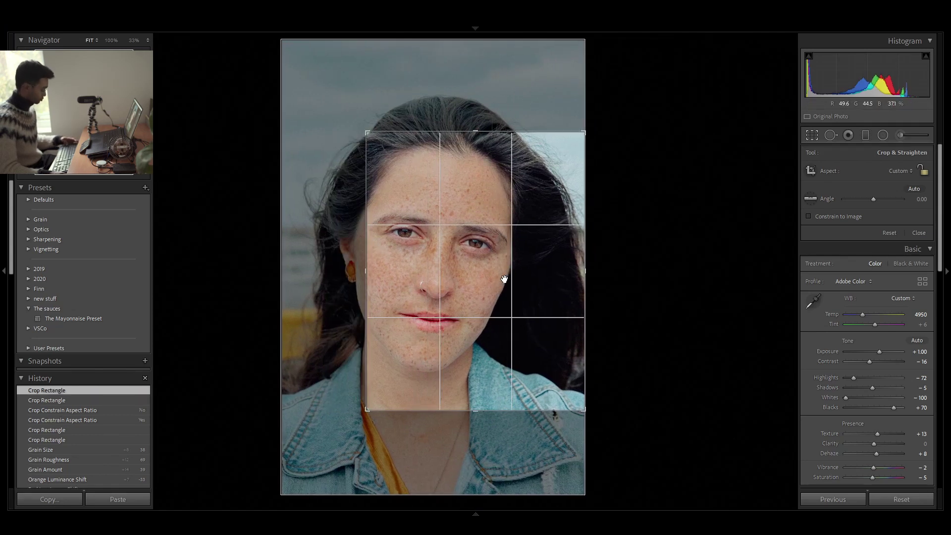
- Tighten the unconstrained crop to a near-square frame from the forehead to just below the chin, and apply it
click(923, 171)
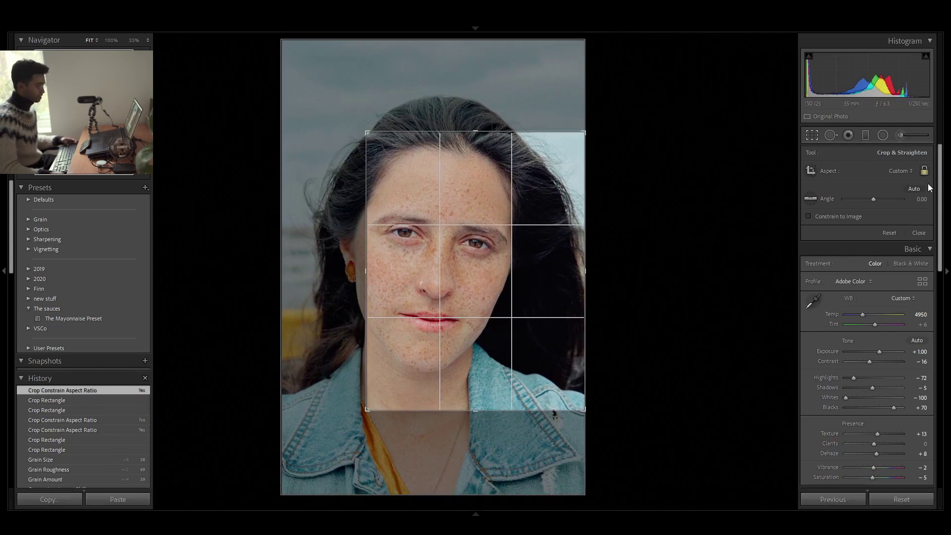
click(924, 170)
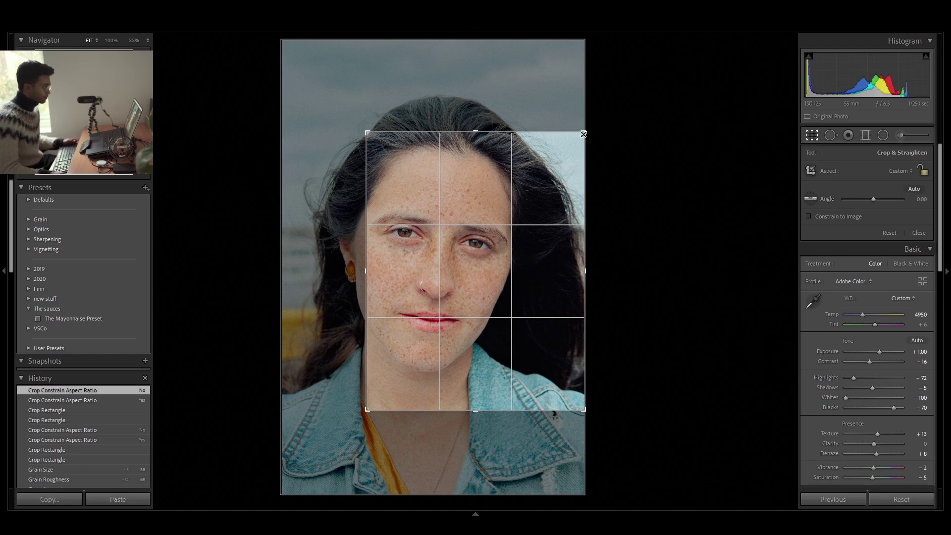
drag(583, 134, 563, 156)
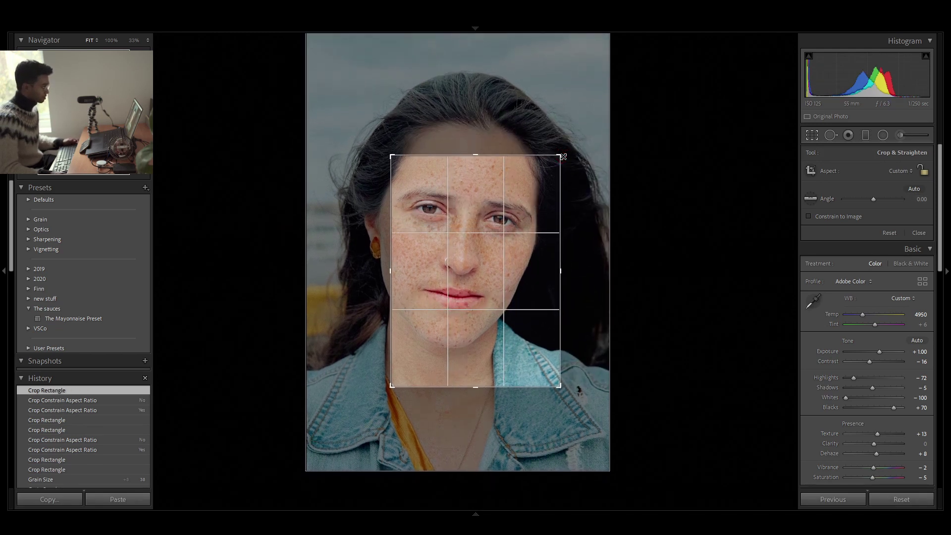
mouse_move(475, 387)
mouse_down()
mouse_move(484, 366)
mouse_move(482, 379)
mouse_up()
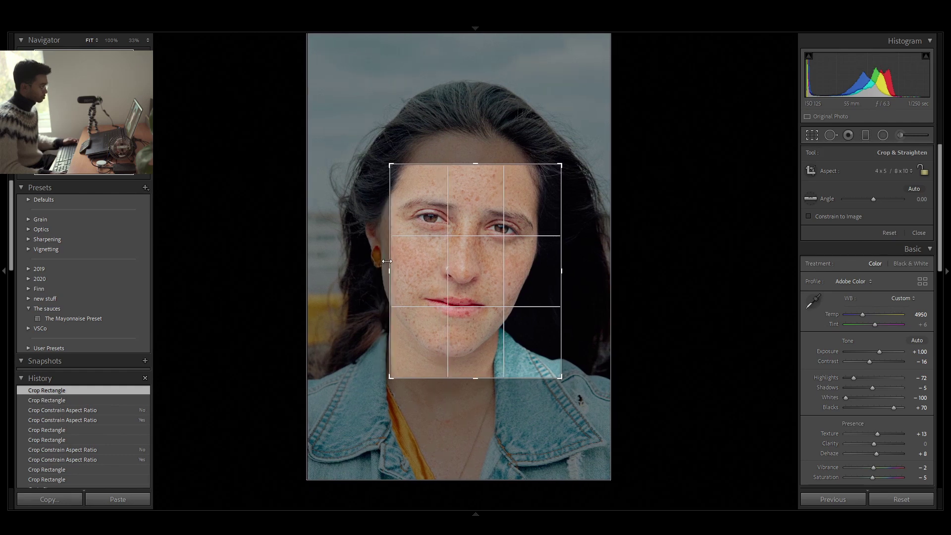
drag(387, 261, 380, 261)
drag(569, 267, 574, 266)
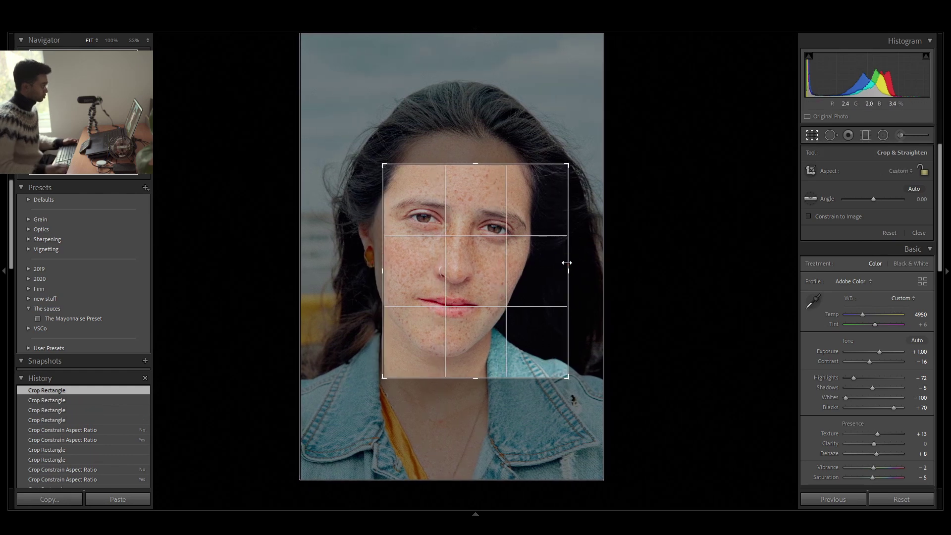
key(Return)
- Trim the face crop slightly inward from its upper-left corner and lower edge, and apply it
key(r)
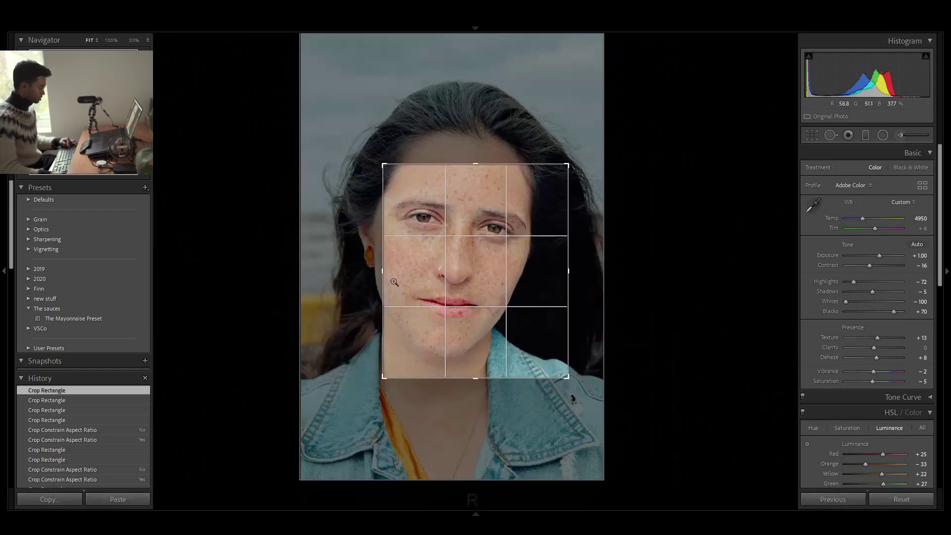
drag(384, 165, 472, 173)
key(Return)
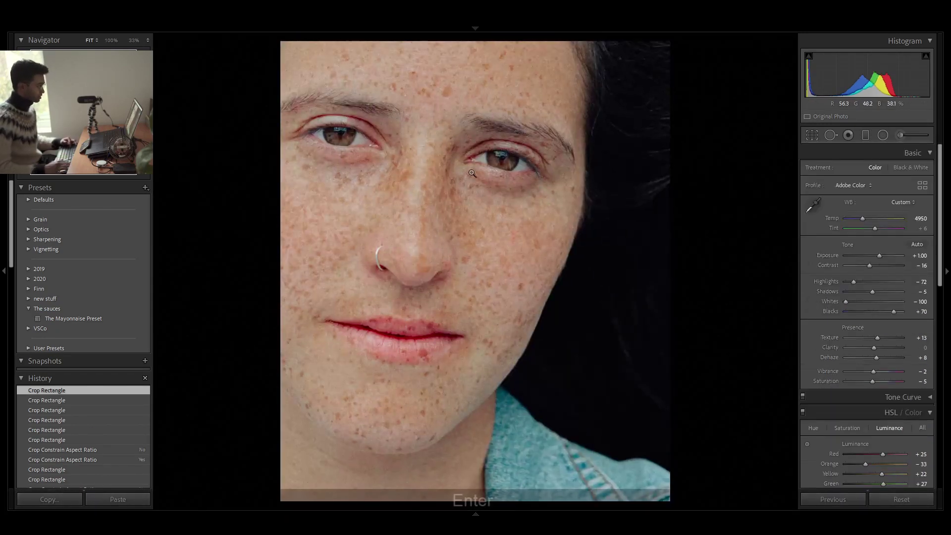
key(r)
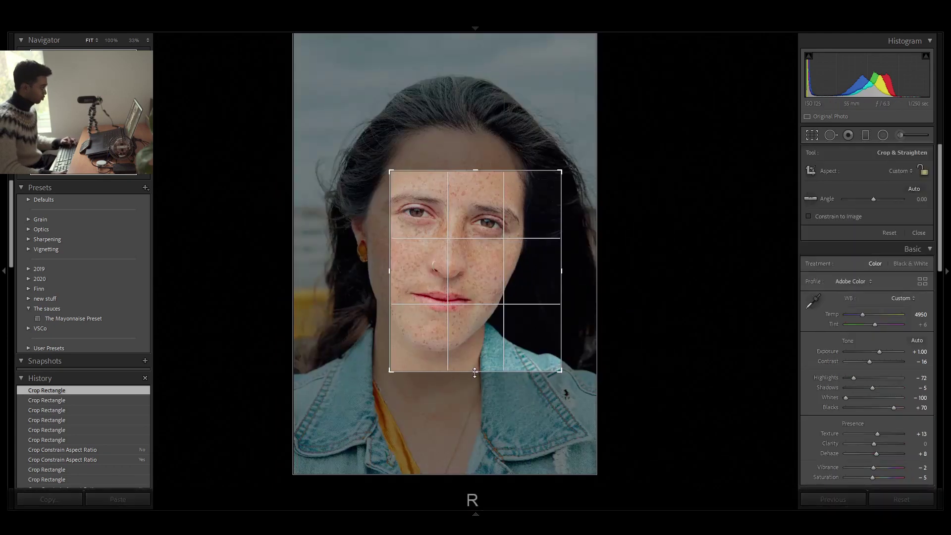
drag(474, 372, 475, 367)
key(Return)
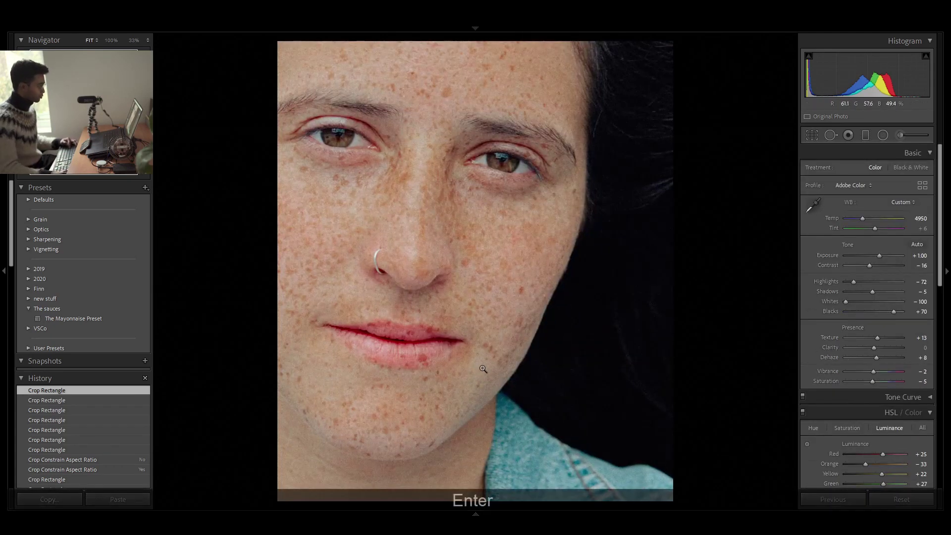
- Fine-tune the left edge of the face crop so it cuts slightly into the cheek, and review the cropped portrait
key(r)
click(392, 271)
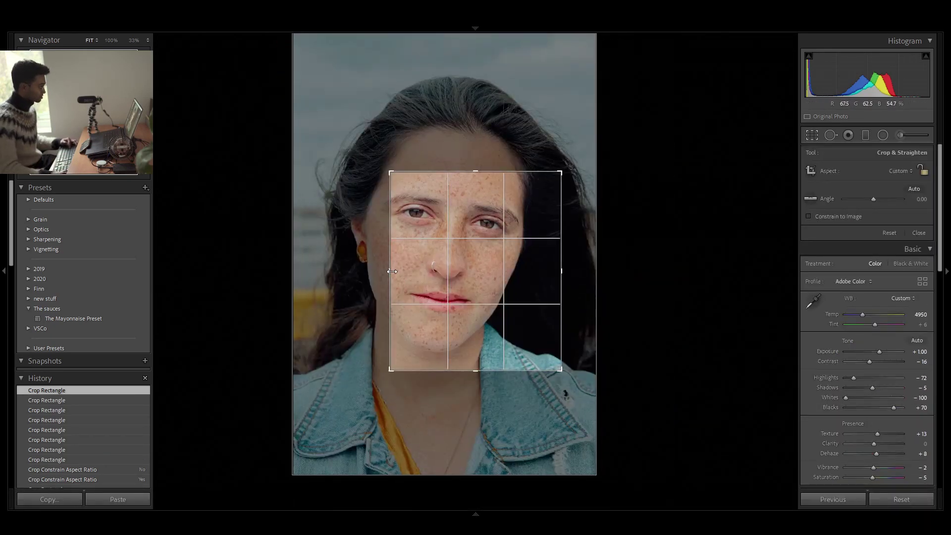
click(389, 270)
key(Return)
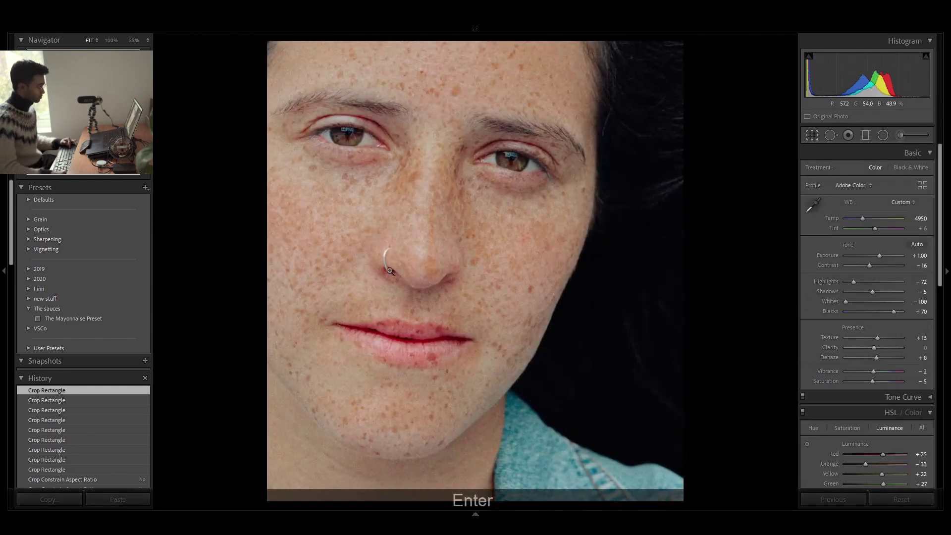
key(r)
drag(384, 237, 395, 233)
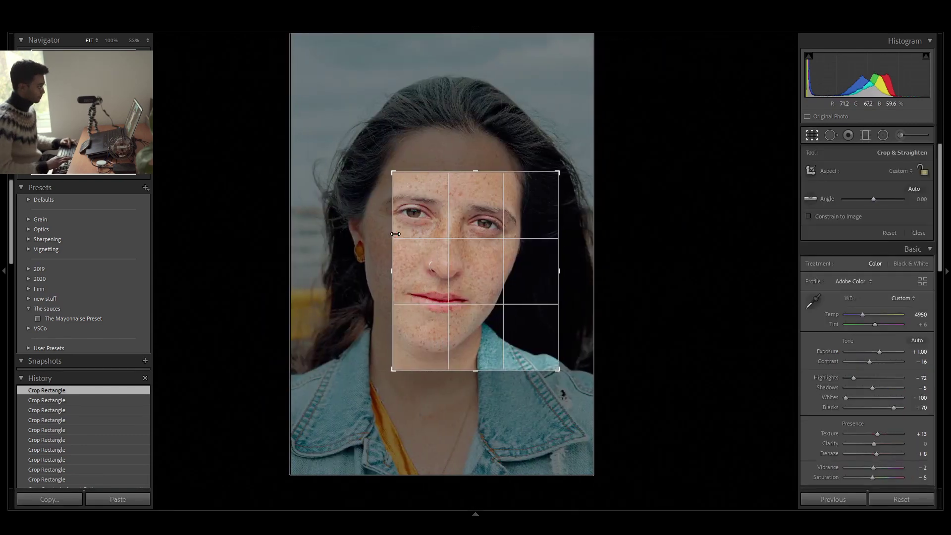
key(Return)
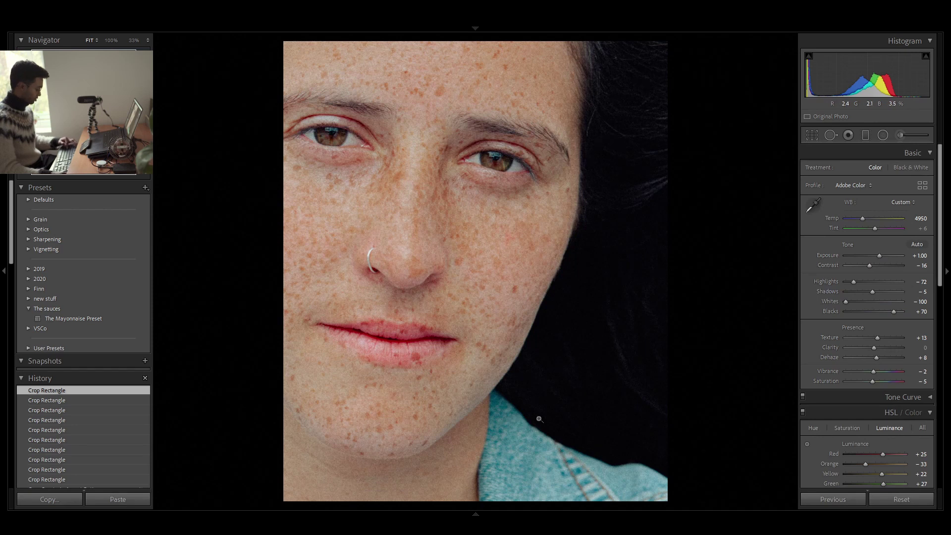
key(f)
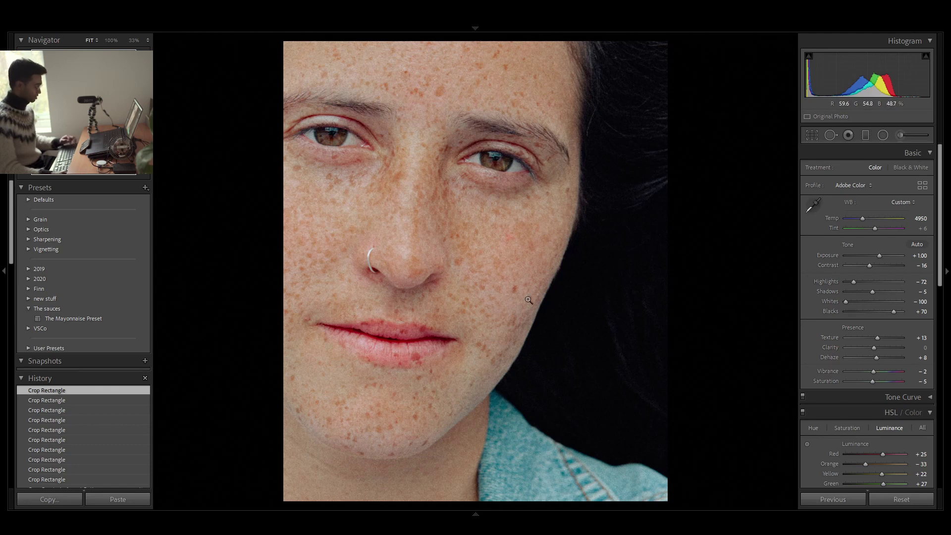
- Open the photo of the woman raising a leather jacket for developing, reset its edits and apply The Mayonnaise Preset
key(g)
click(439, 218)
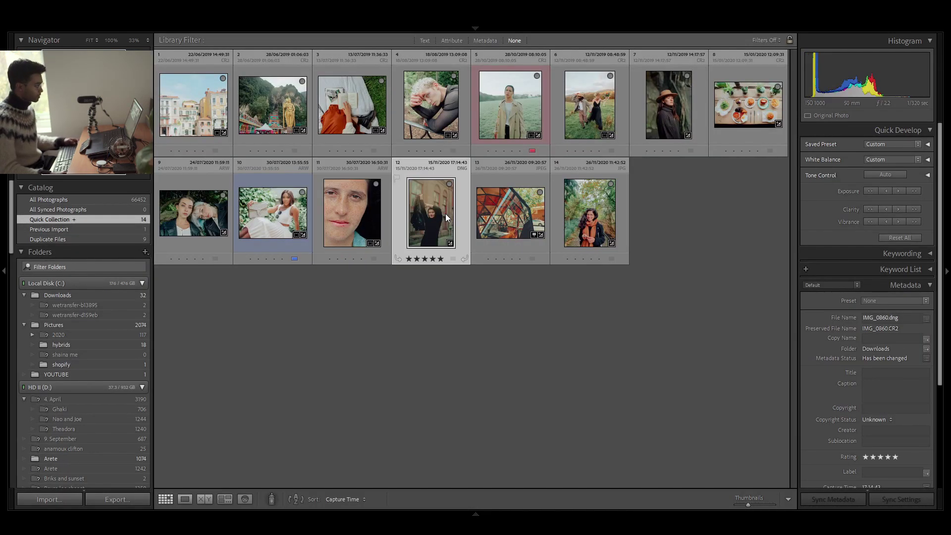
double_click(443, 218)
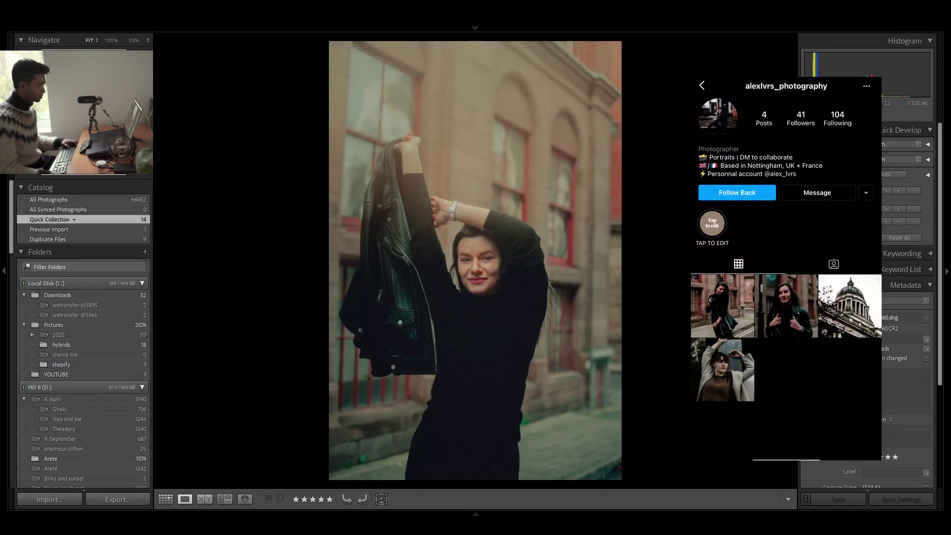
key(d)
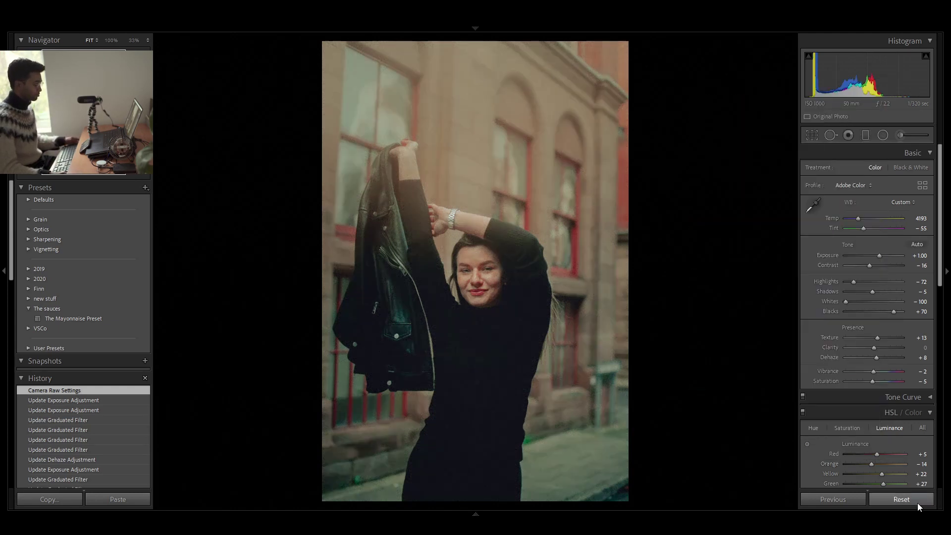
click(916, 500)
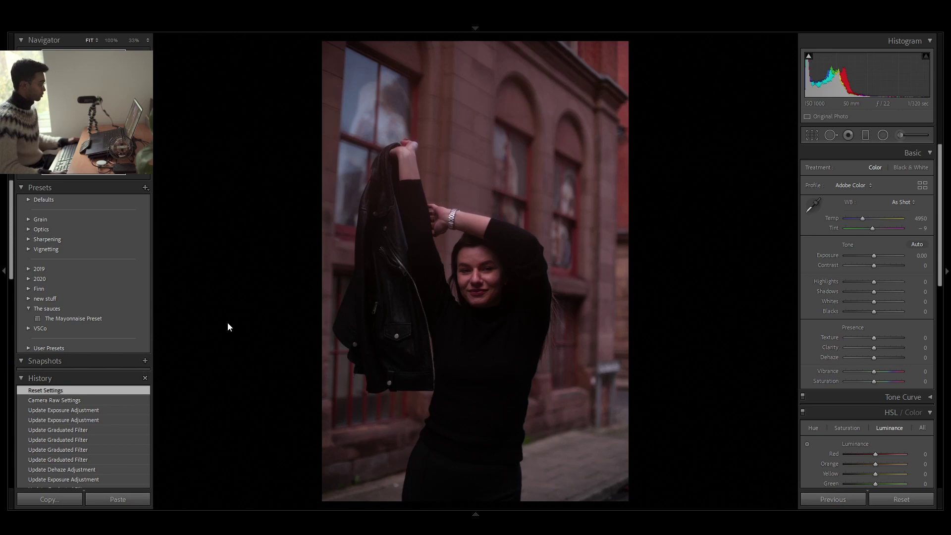
click(129, 318)
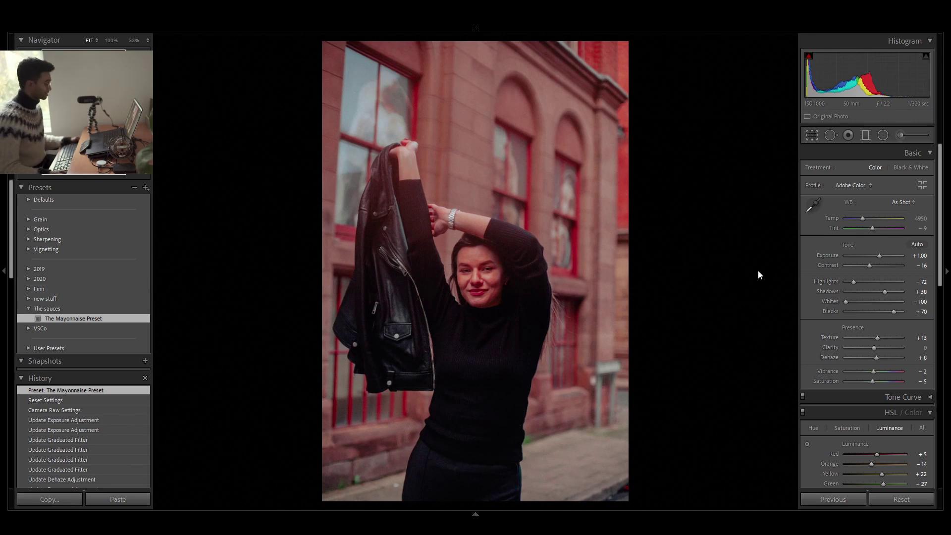
- Set the leather-jacket photo's tint to -50 and temperature to 4450, checking the face at 100% and against the unedited version
click(924, 228)
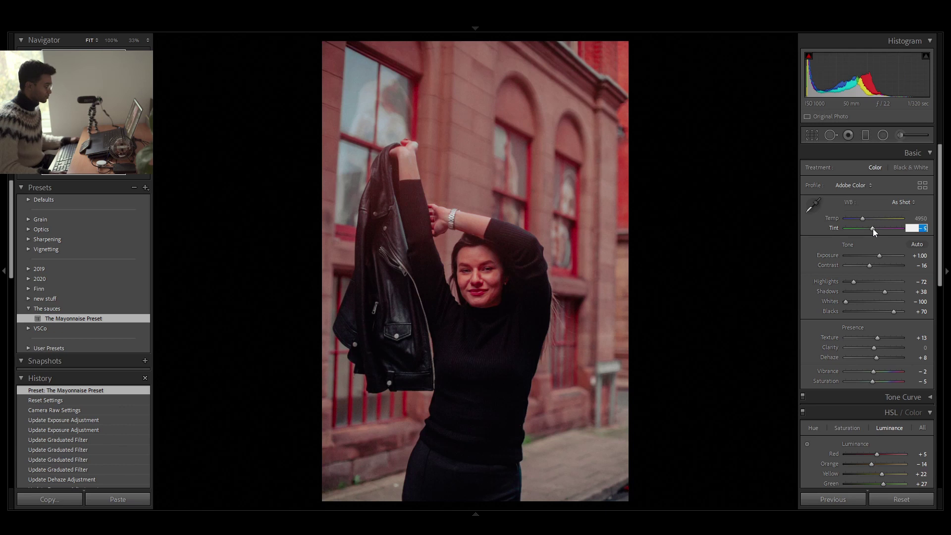
text(-8)
key(Return)
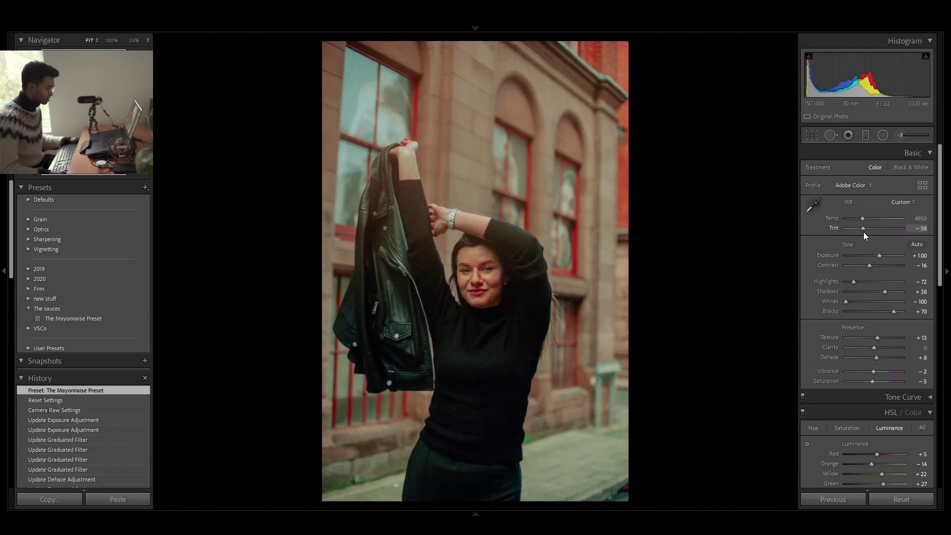
drag(864, 231, 865, 227)
drag(864, 228, 864, 229)
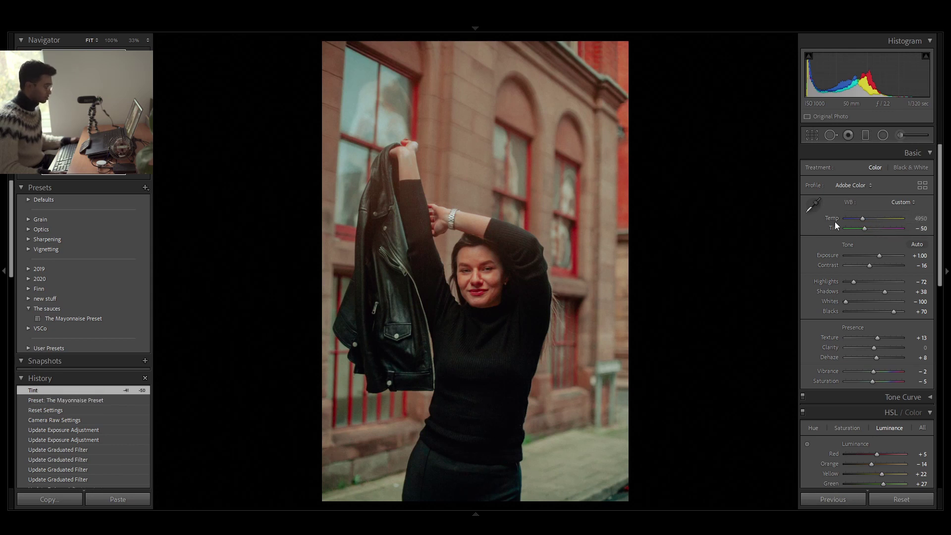
drag(921, 219, 920, 218)
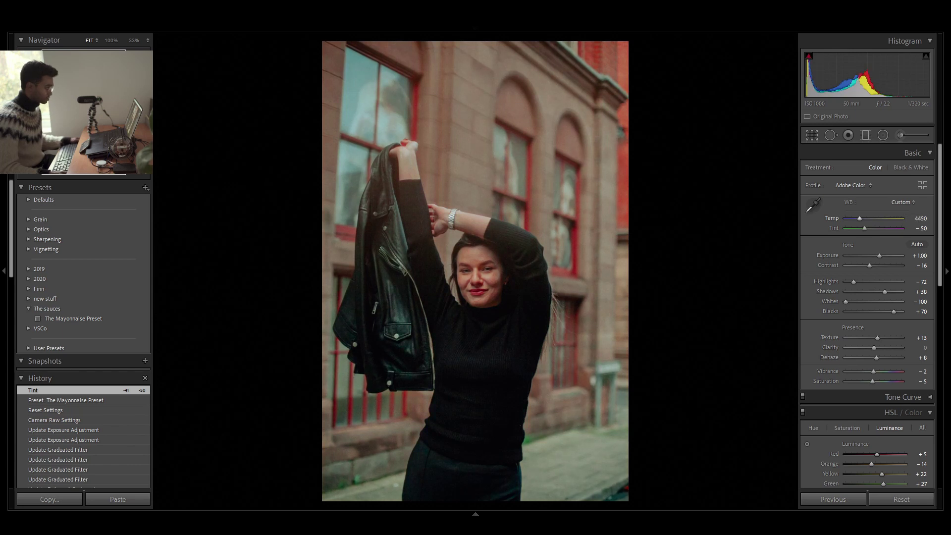
key(Return)
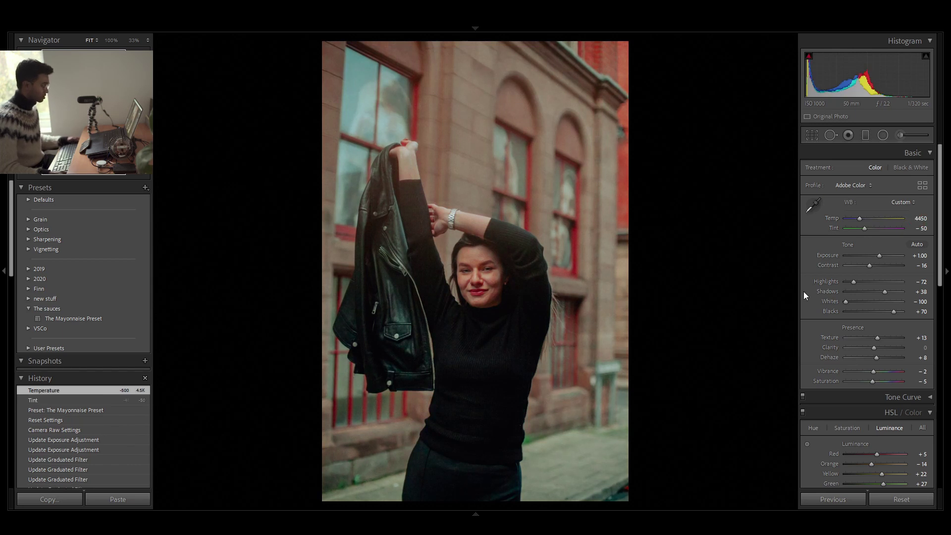
click(495, 278)
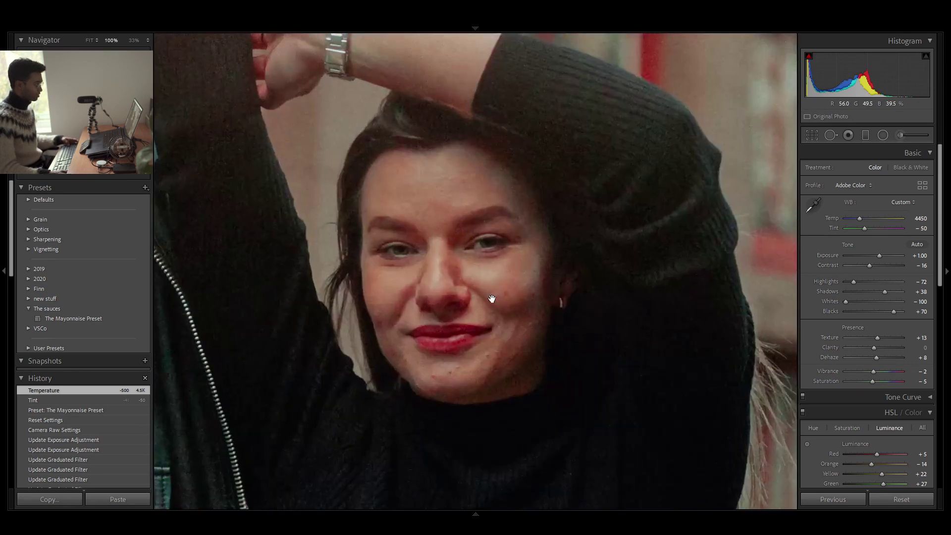
click(495, 302)
key(backslash)
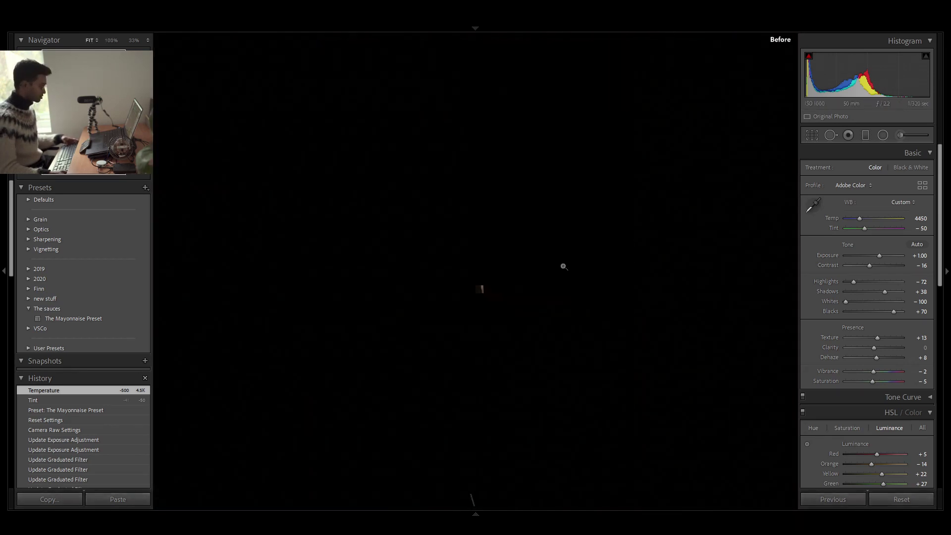
key(backslash)
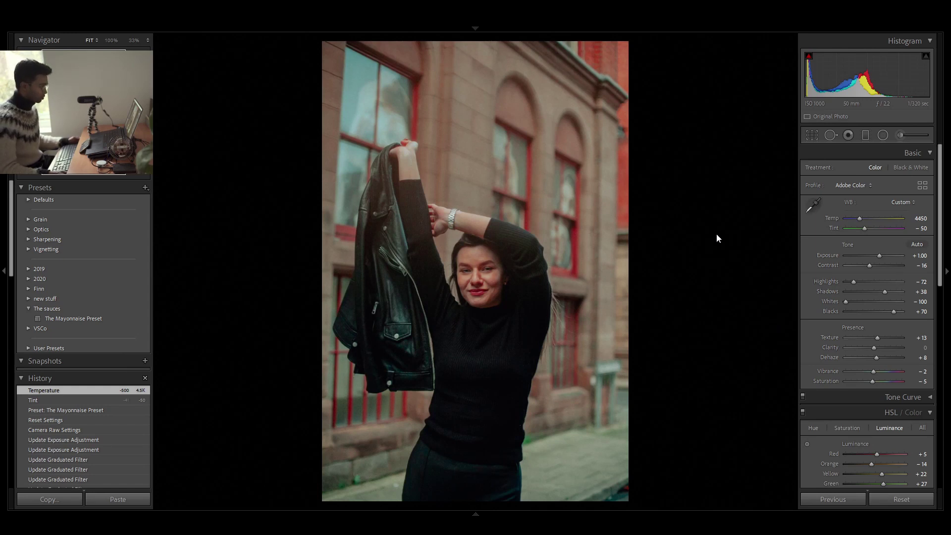
- Set the leather-jacket photo's yellow saturation to -35 in the HSL adjustments, trying stronger and weaker values first
scroll(836, 384, down, 3)
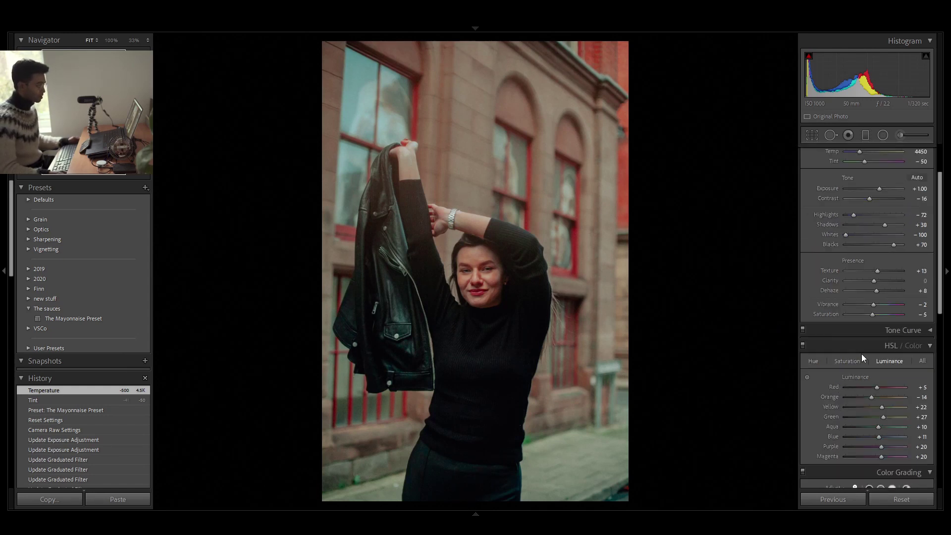
click(847, 362)
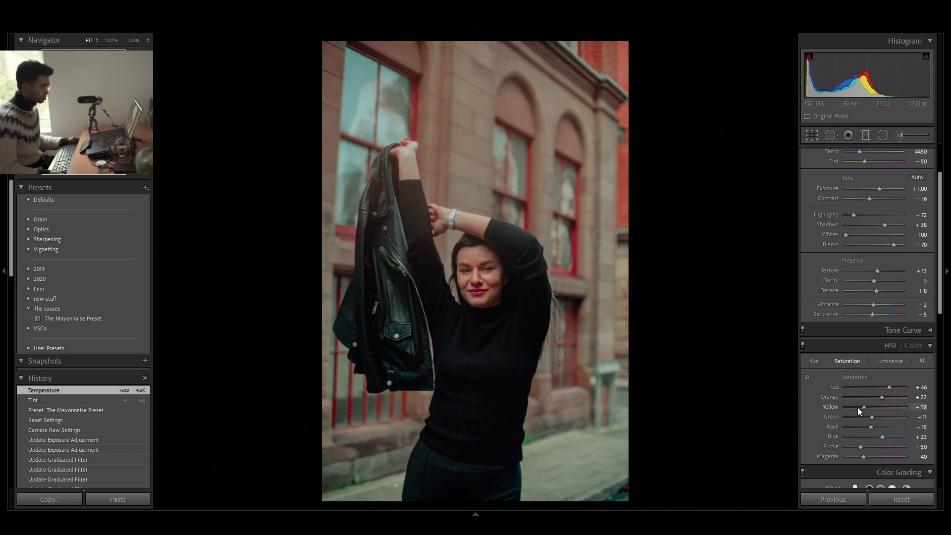
mouse_move(854, 408)
mouse_down()
mouse_move(869, 400)
mouse_move(860, 400)
mouse_up()
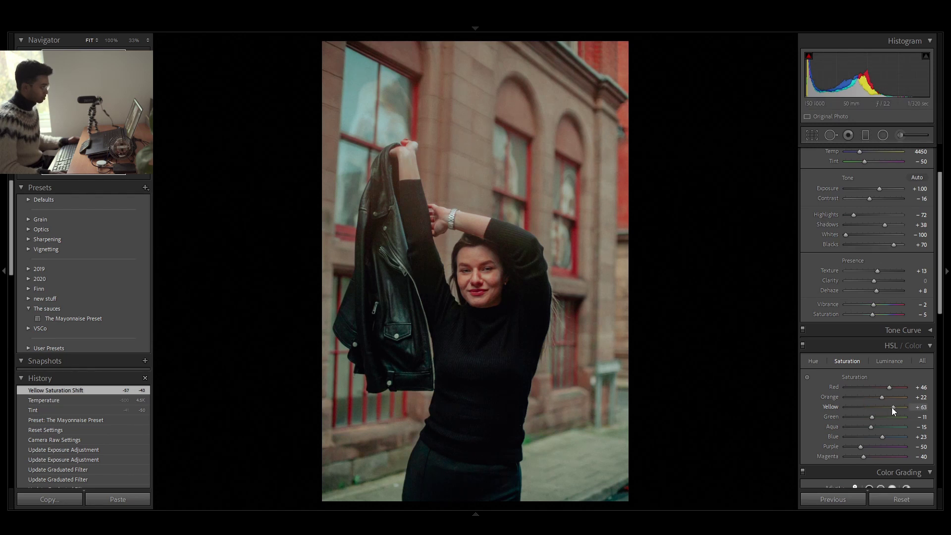
click(867, 408)
drag(868, 410, 870, 409)
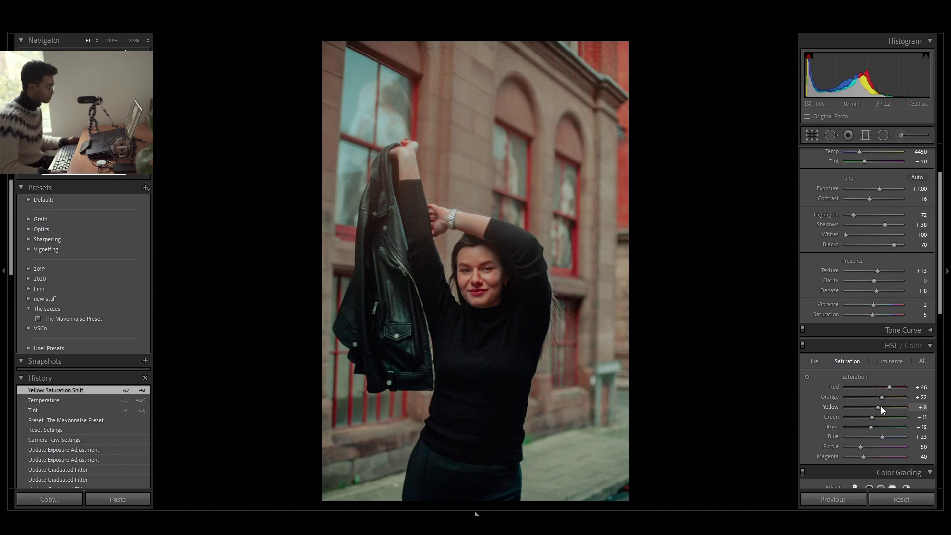
click(860, 408)
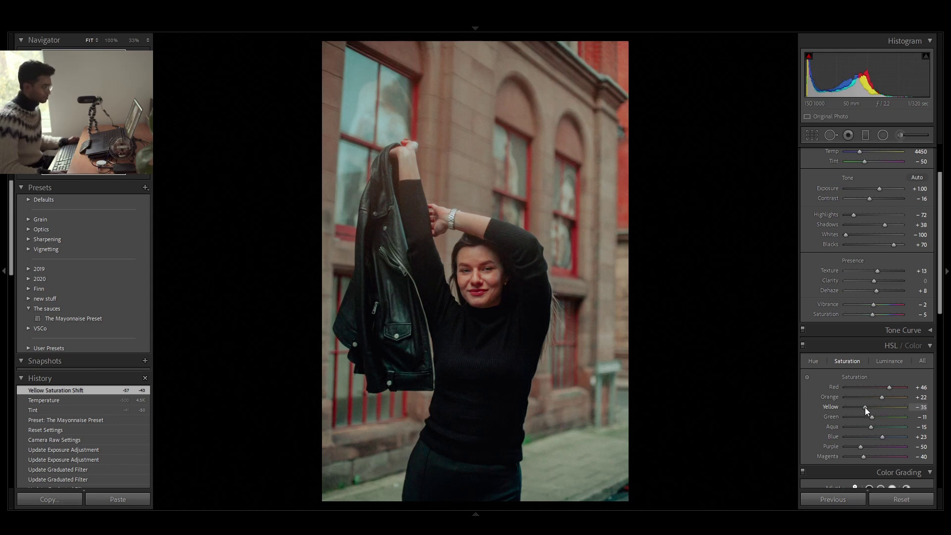
click(865, 407)
- Darken the yellows by setting their HSL luminance to -55
click(888, 359)
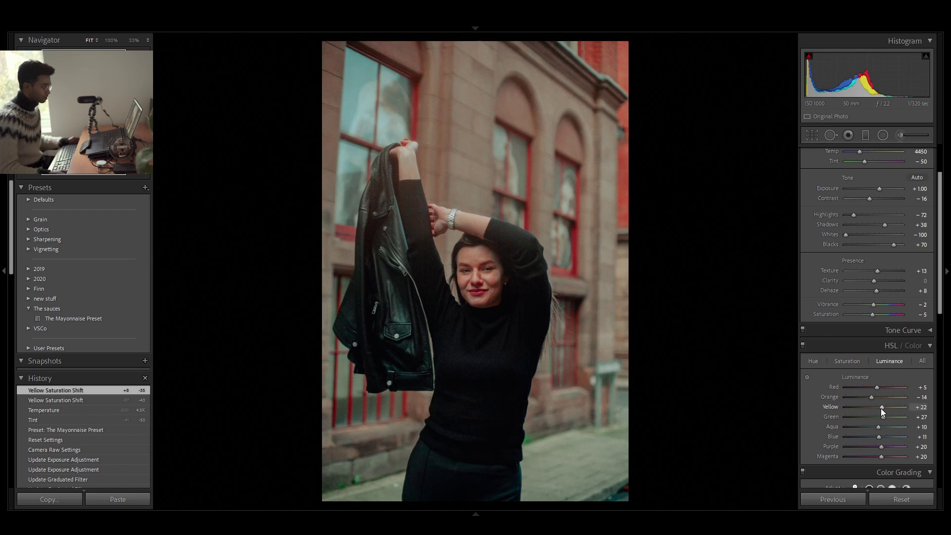
drag(881, 406, 864, 406)
mouse_move(856, 407)
mouse_down()
mouse_move(865, 407)
mouse_move(844, 410)
mouse_move(858, 408)
mouse_up()
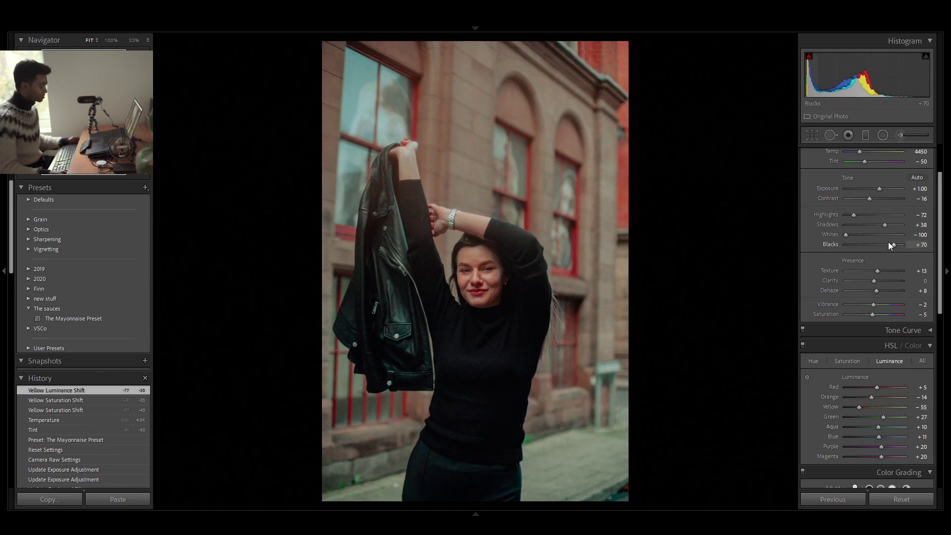
- Set the shadows to +9 in the tone adjustments and preview the photo full screen
scroll(880, 248, up, 3)
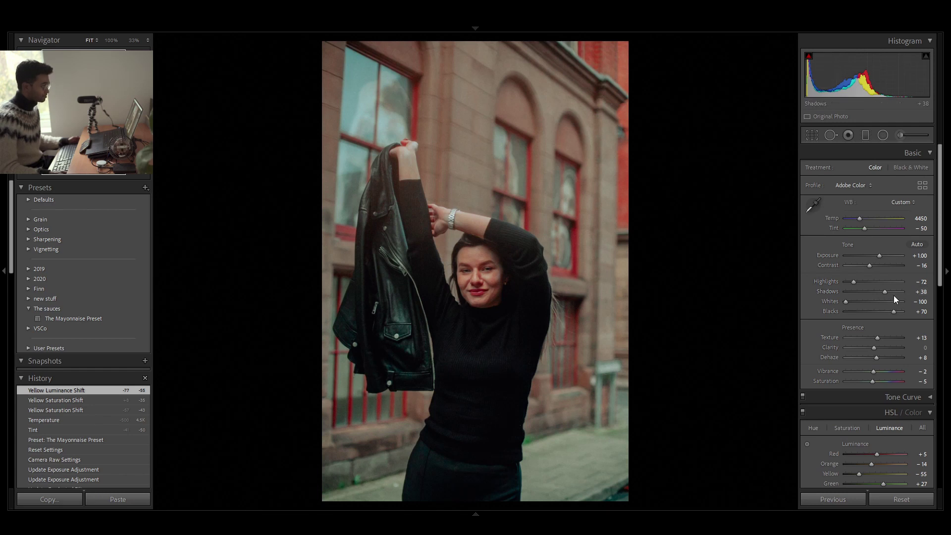
drag(893, 295, 876, 298)
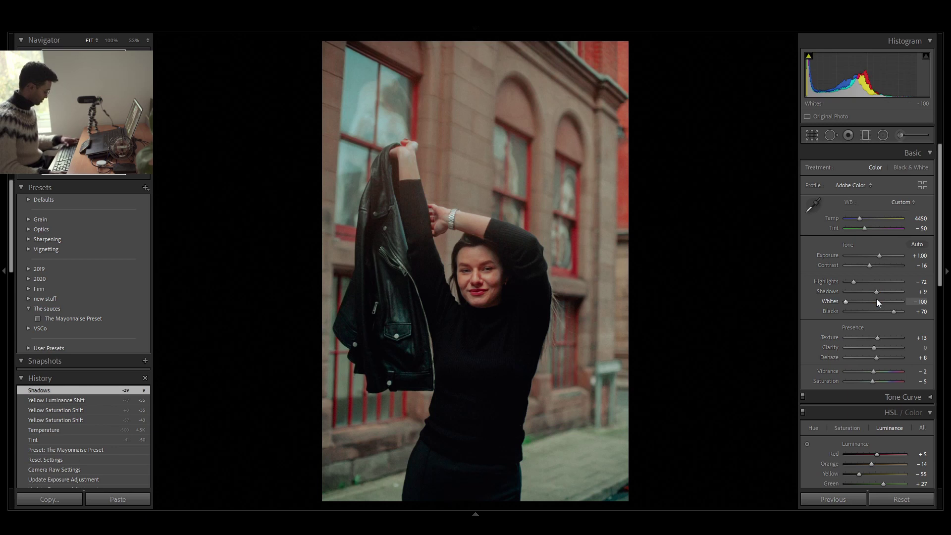
key(f)
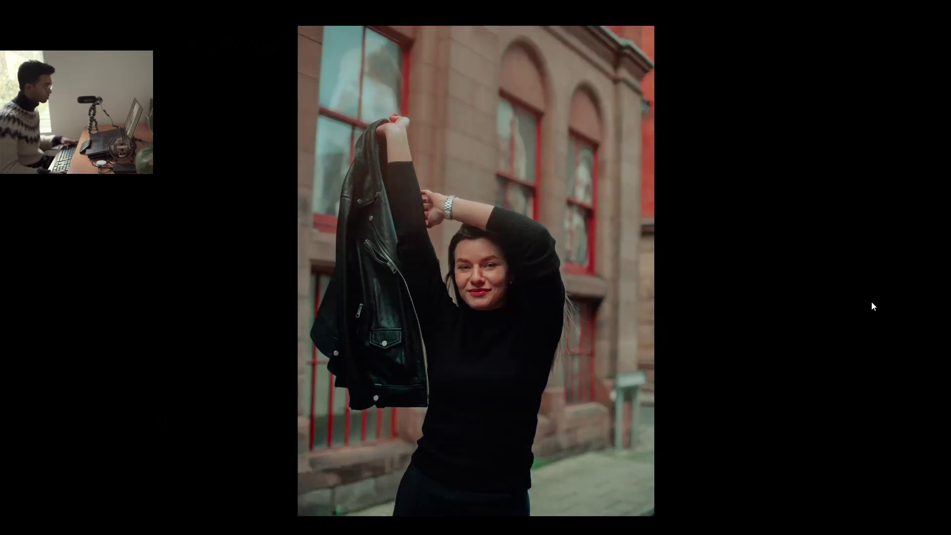
key(f)
- Set the grain amount to 21 while inspecting the woman's face and sleeve at 100%, undoing a trial amount of 9
click(484, 261)
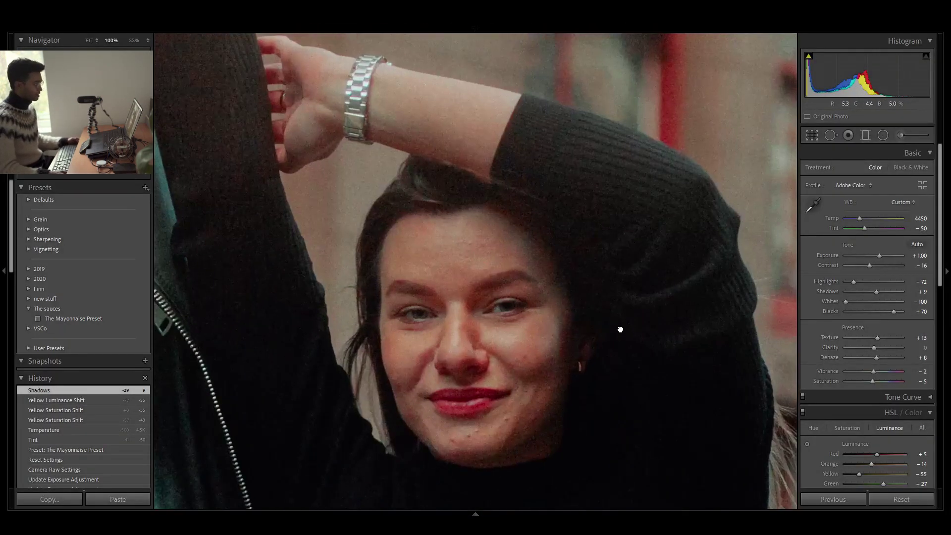
drag(620, 329, 439, 308)
scroll(892, 369, down, 3)
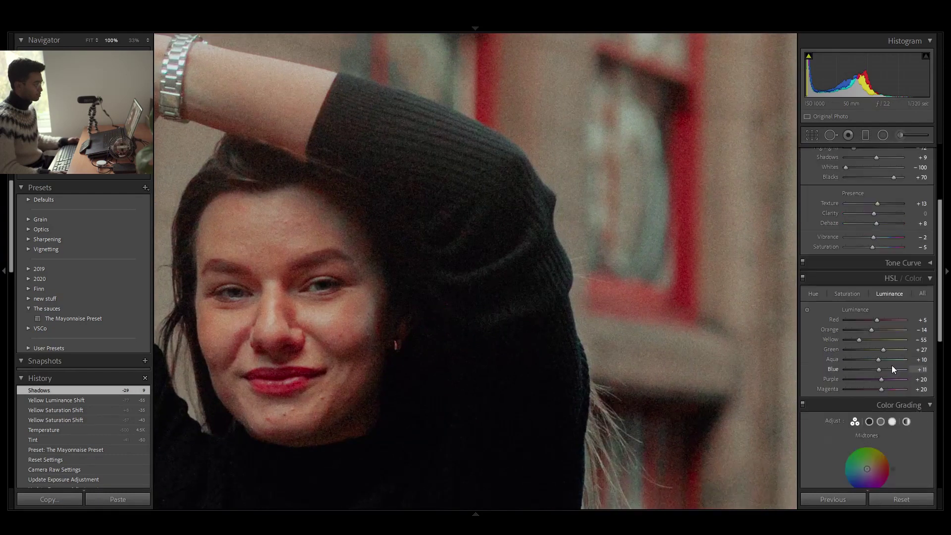
scroll(891, 368, down, 8)
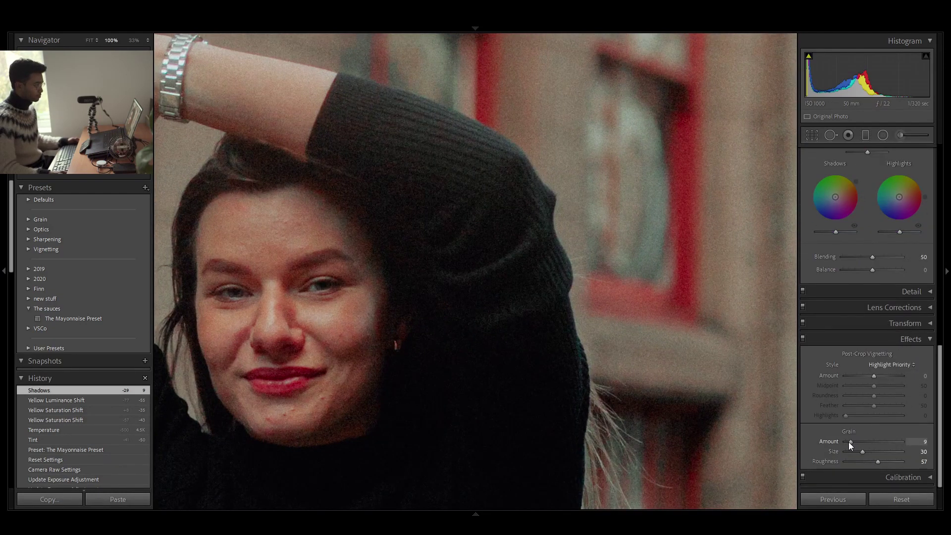
click(848, 441)
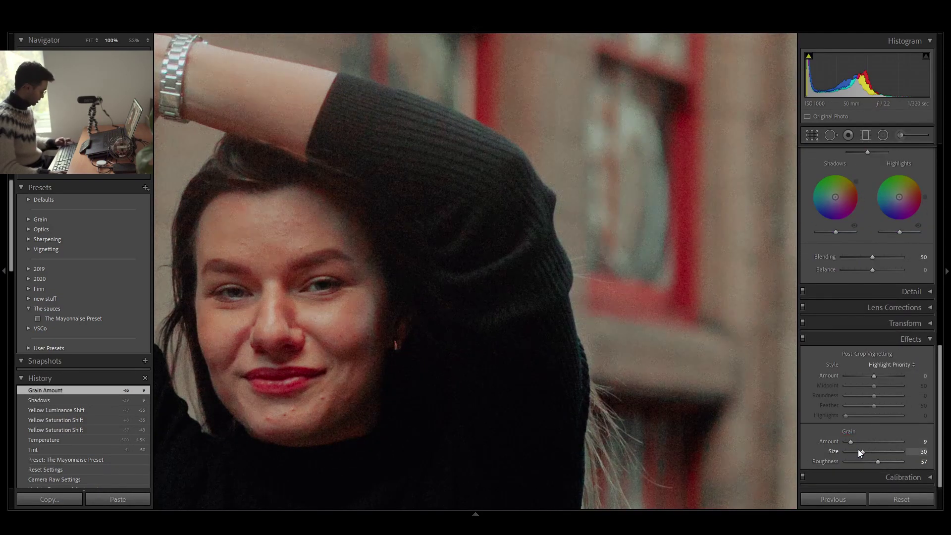
key(ctrl+z)
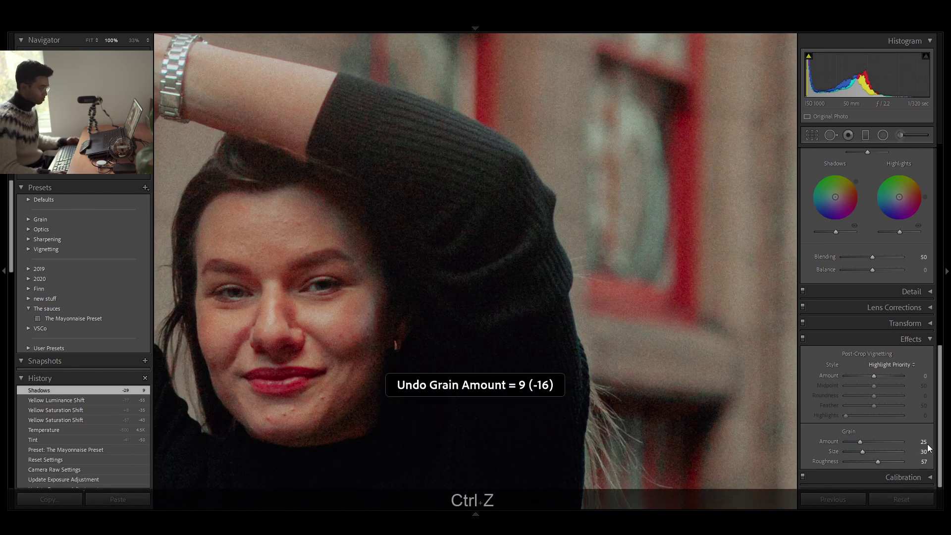
click(855, 441)
click(931, 340)
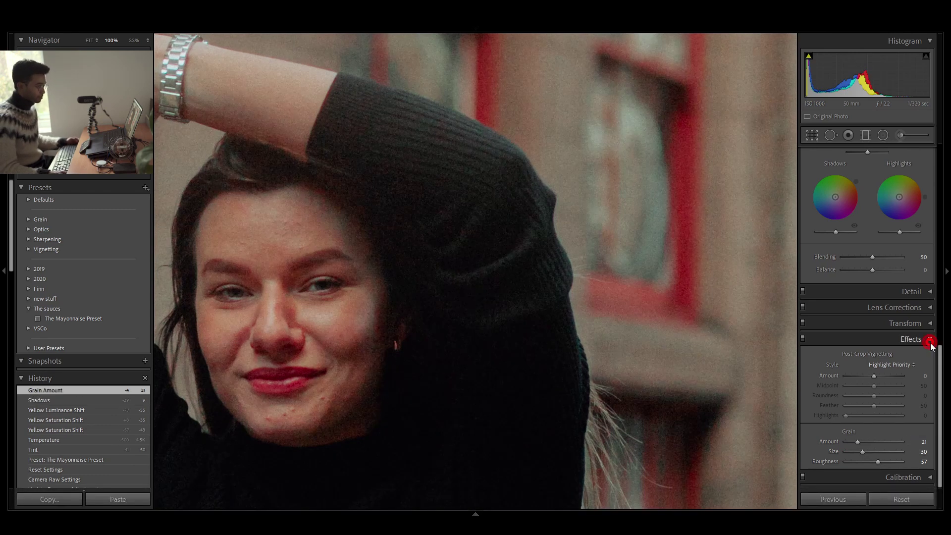
- Set the luminance noise reduction to 11 and check the face and black sweater at 100%
click(930, 292)
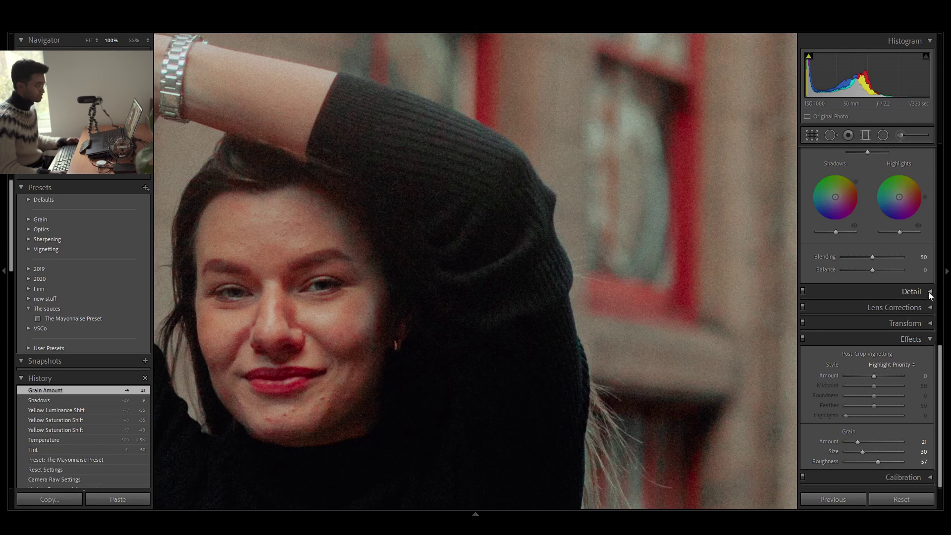
click(911, 422)
text(9)
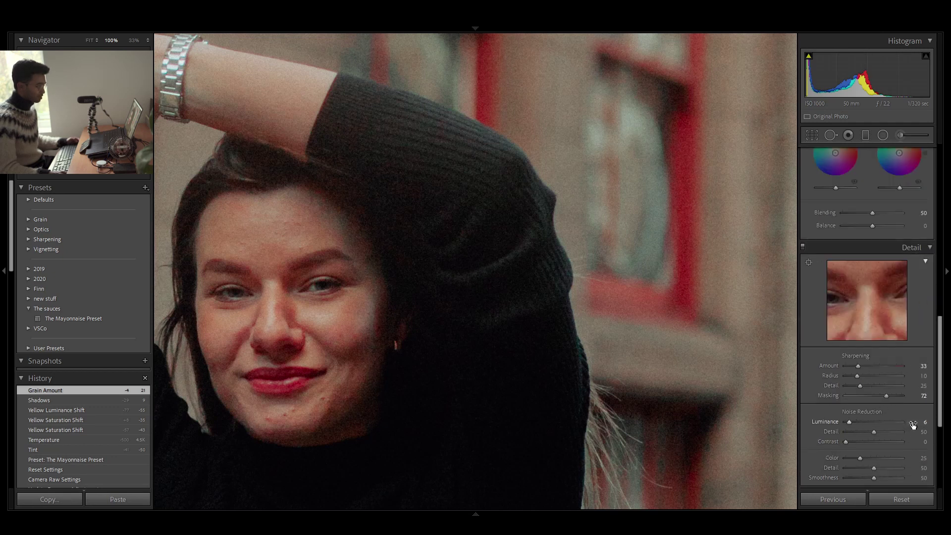
key(Return)
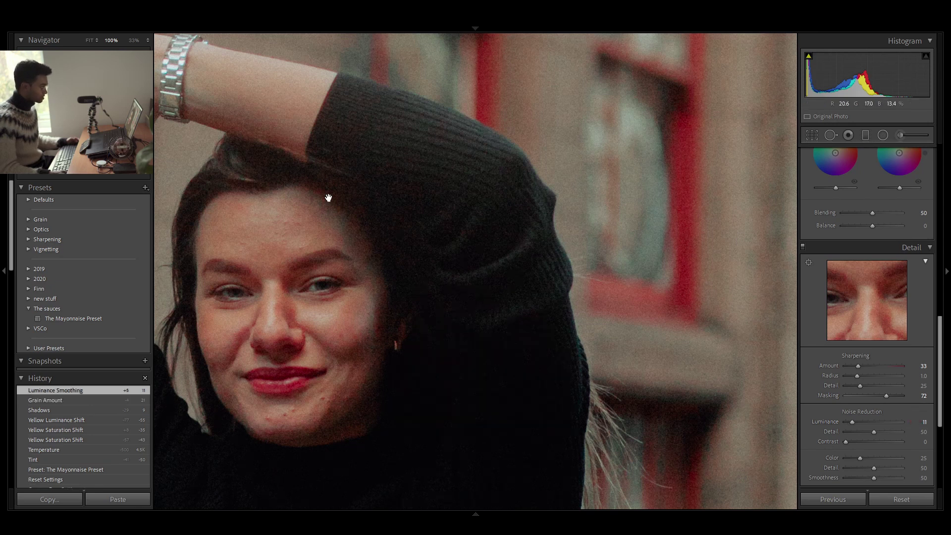
drag(328, 207, 374, 291)
scroll(435, 286, down, 4)
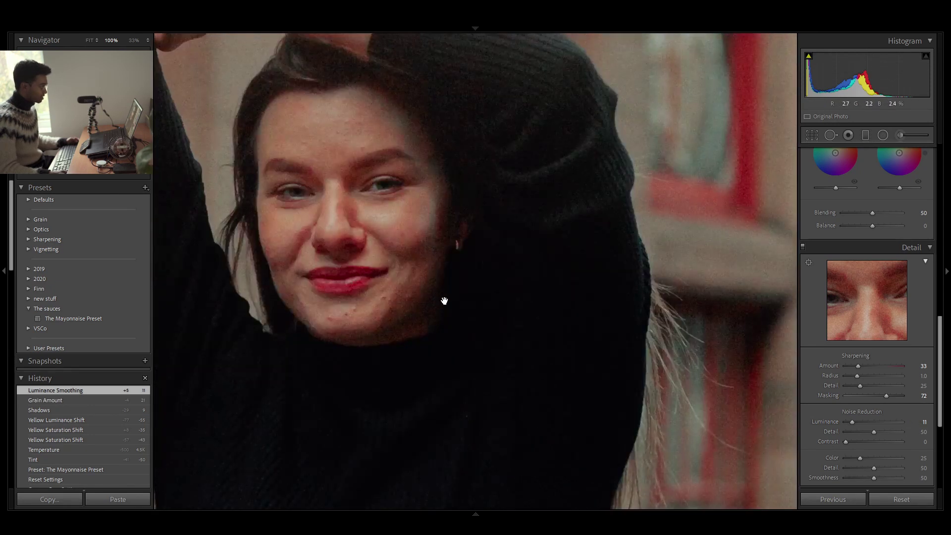
scroll(432, 233, down, 1)
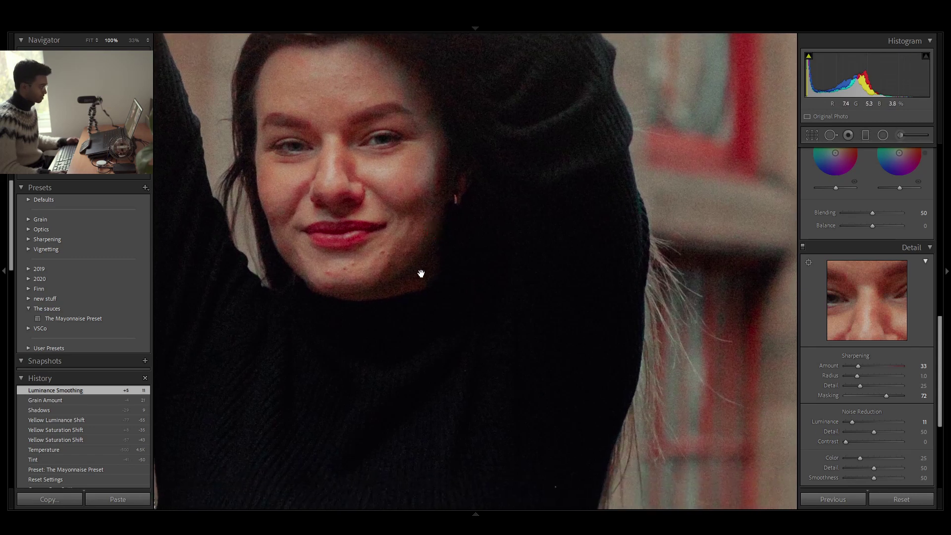
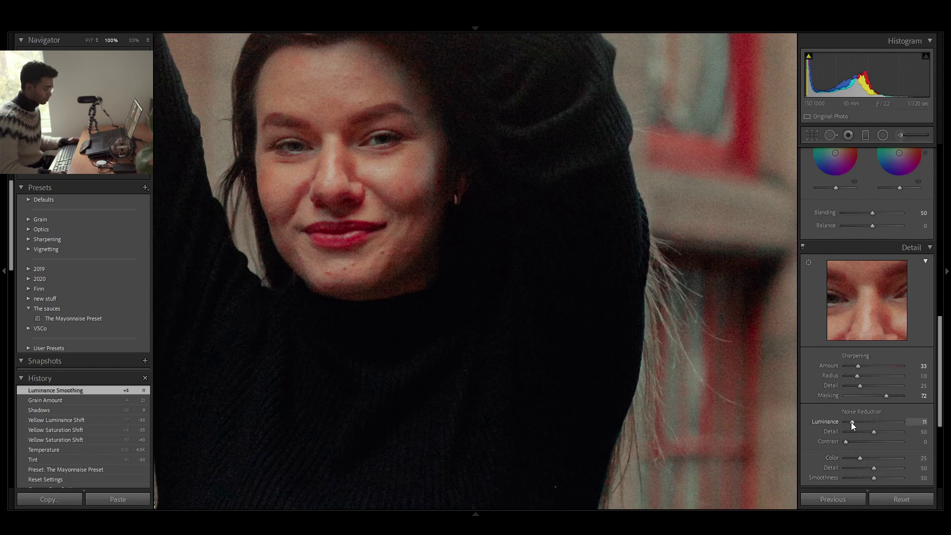
- Set the color noise reduction to 53, comparing the face and sweater with the detail adjustments off and on
drag(859, 458, 875, 455)
drag(402, 109, 422, 180)
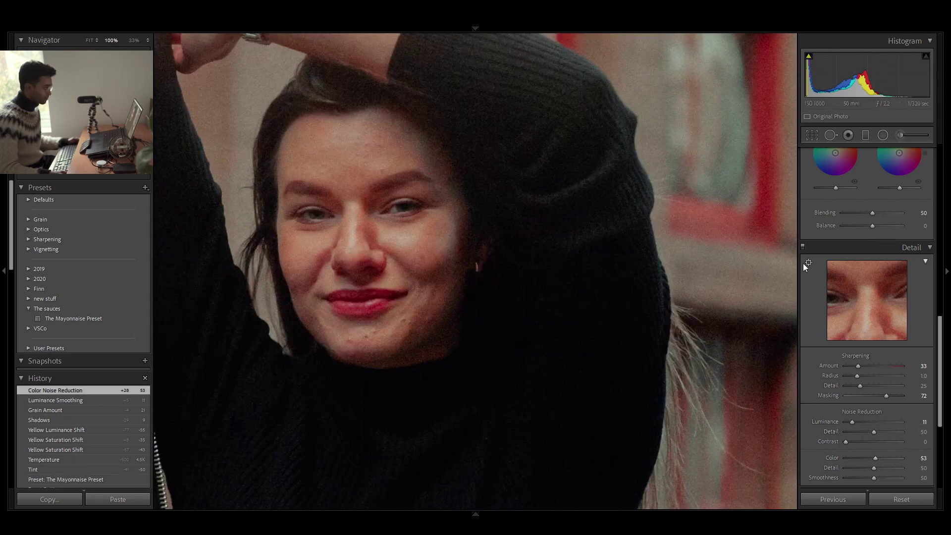
click(802, 247)
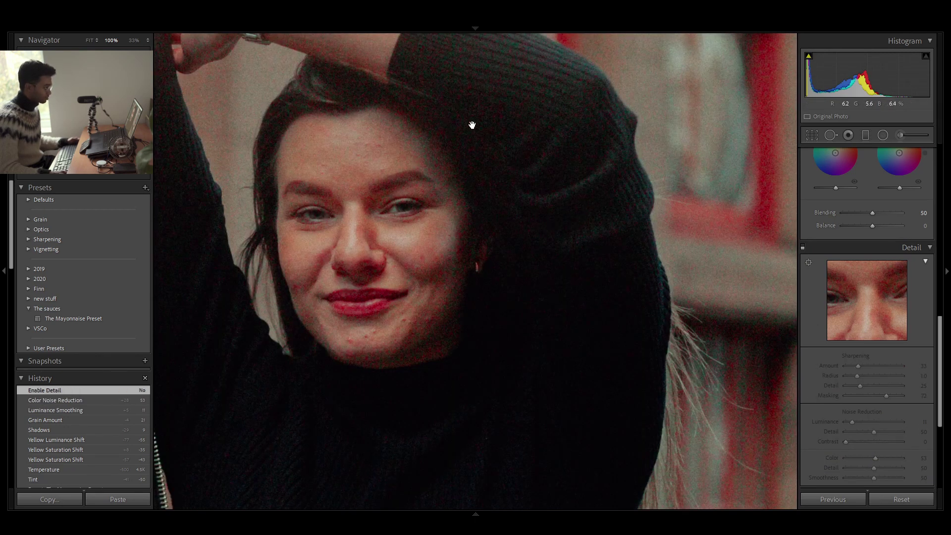
click(803, 248)
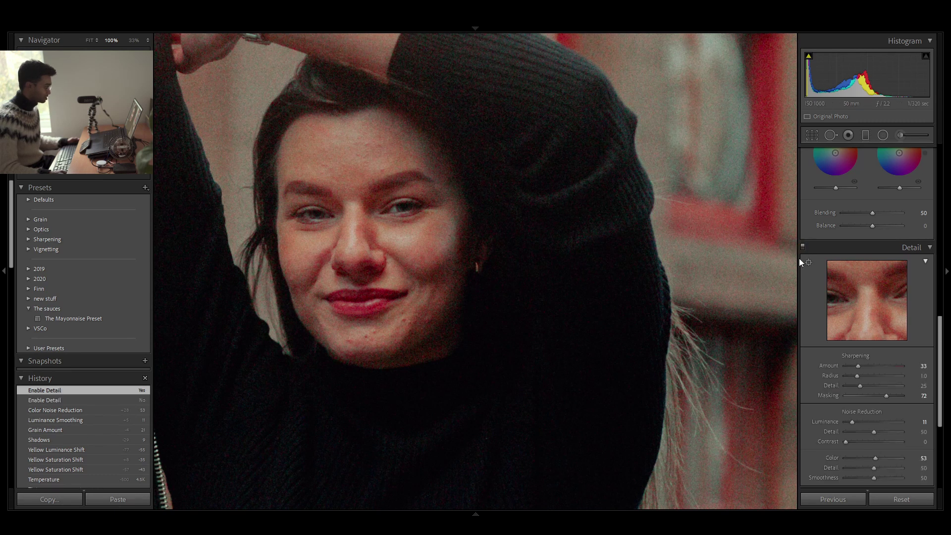
click(578, 319)
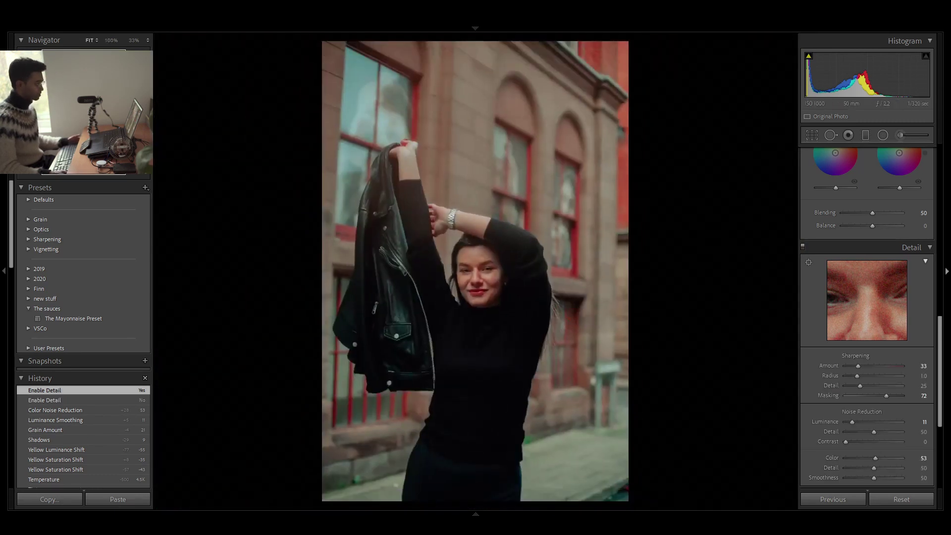
- Lift the blacks in the tone curve by moving its lowest inner point to input 43, output 45
click(928, 247)
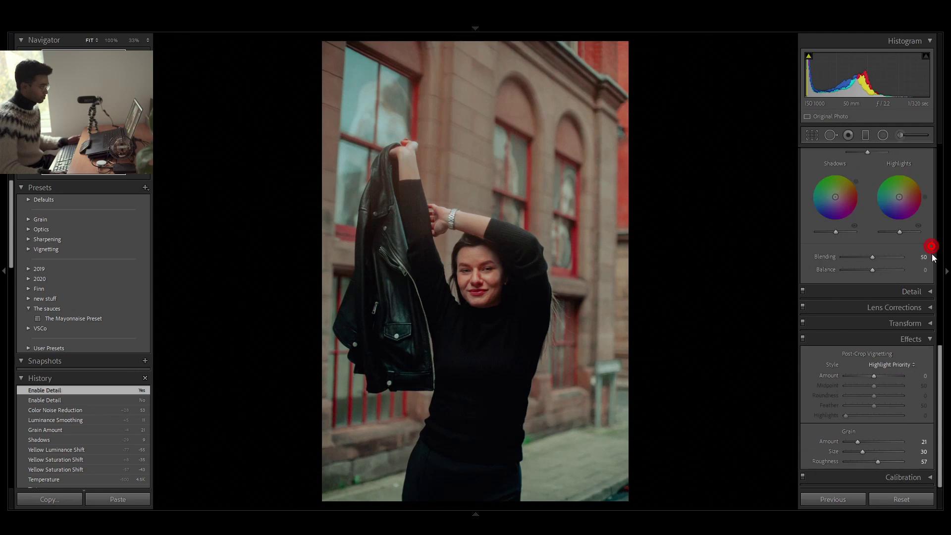
click(914, 337)
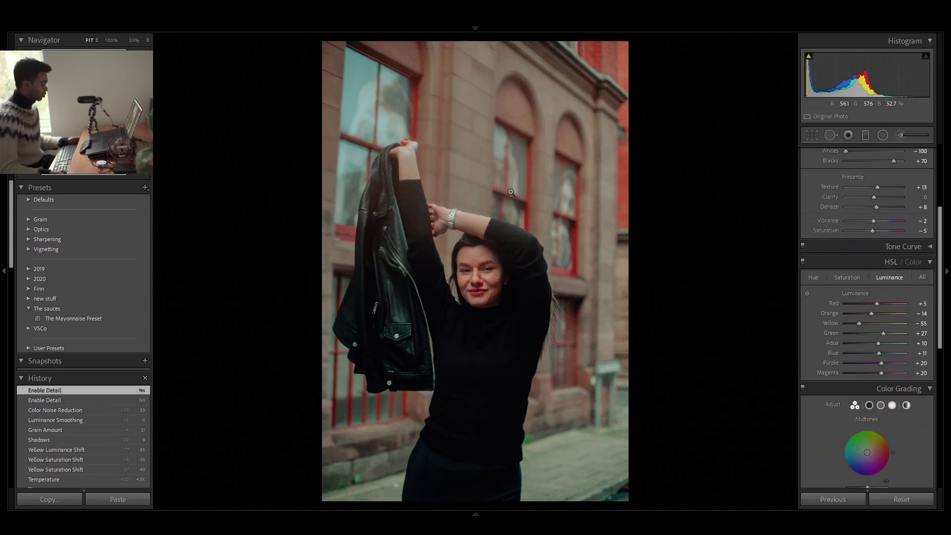
click(929, 261)
click(928, 278)
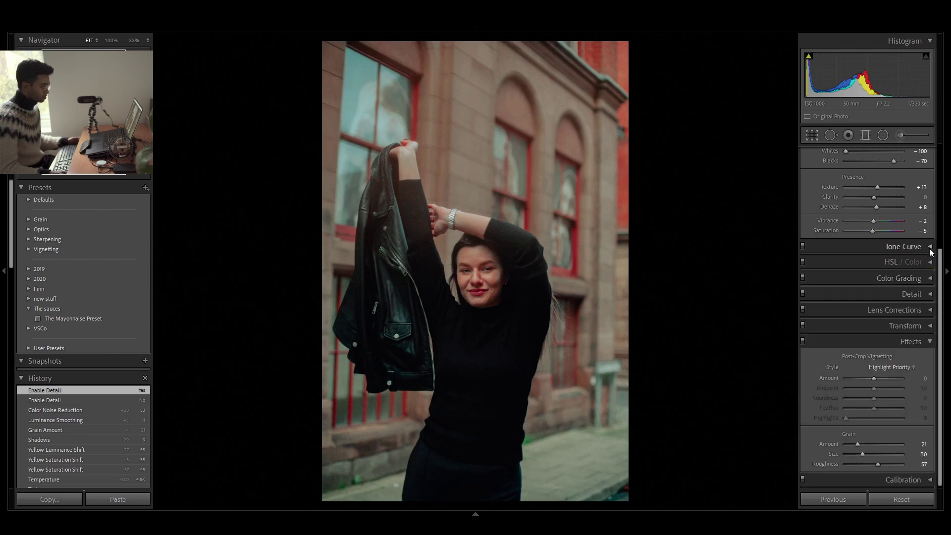
click(929, 248)
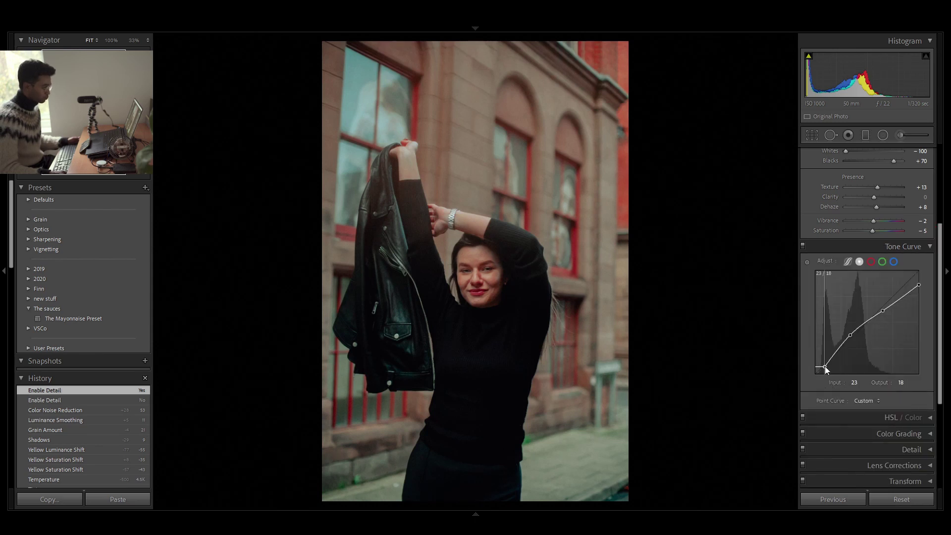
drag(824, 366, 832, 355)
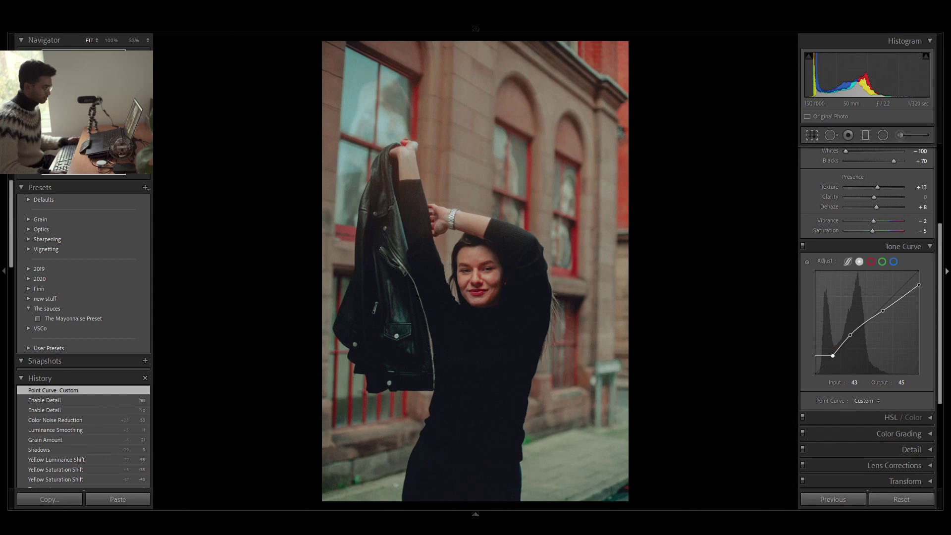
click(930, 246)
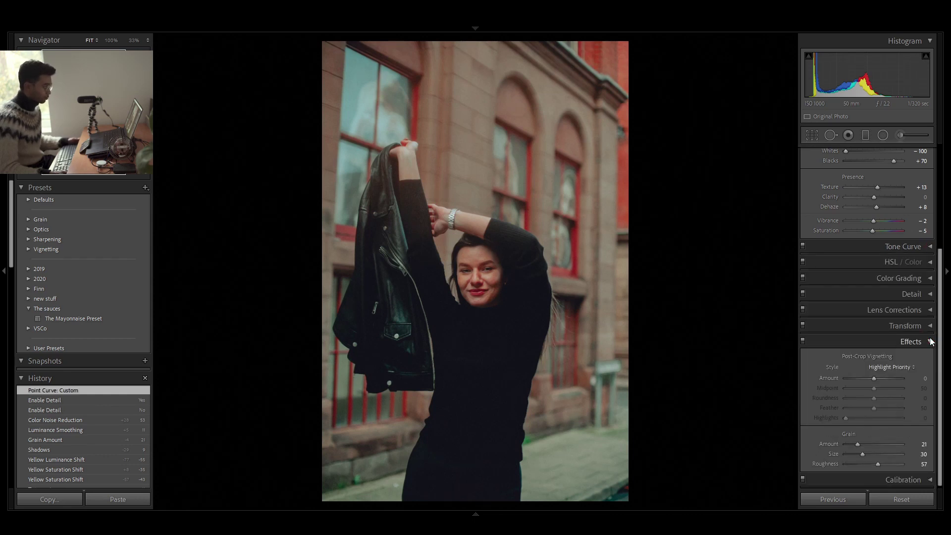
- Tint the shadows yellow-green in Color Grading with hue 83 and saturation 8
click(931, 279)
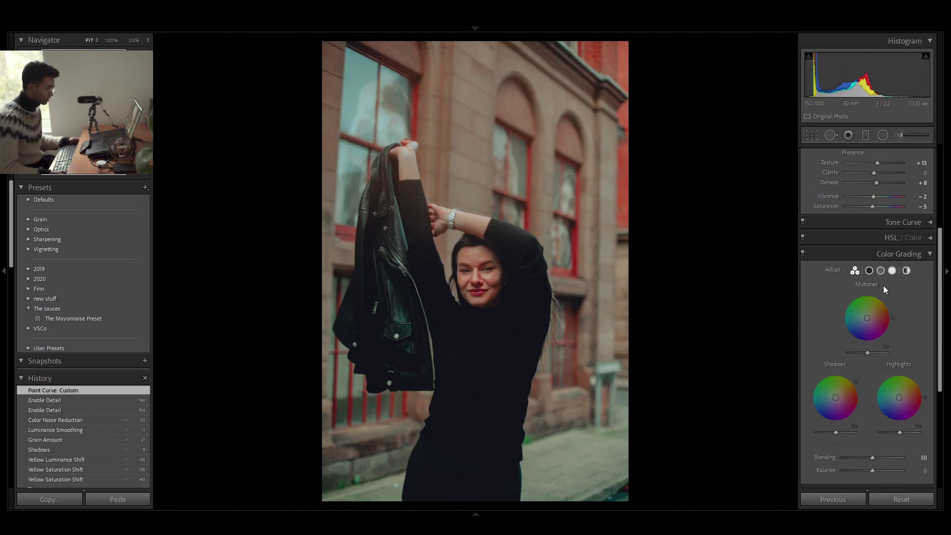
click(868, 271)
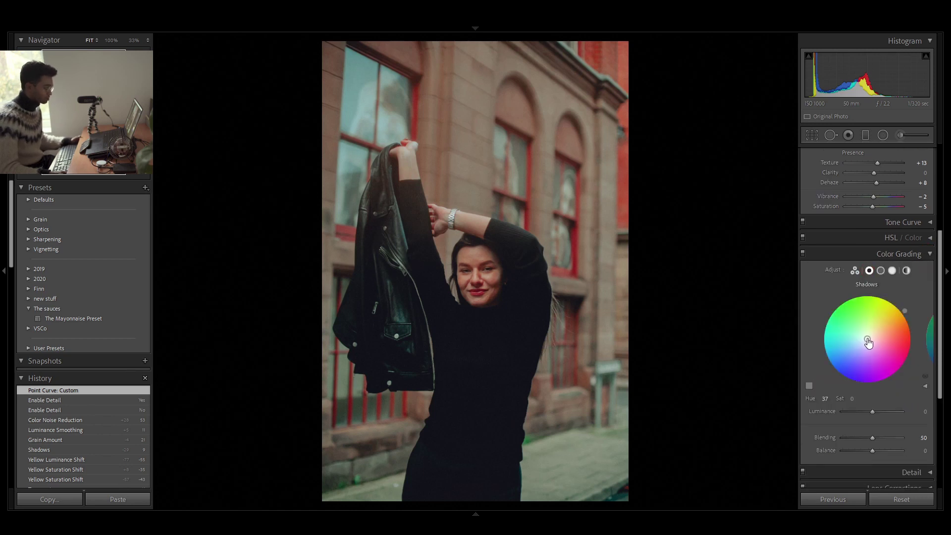
drag(867, 338, 867, 333)
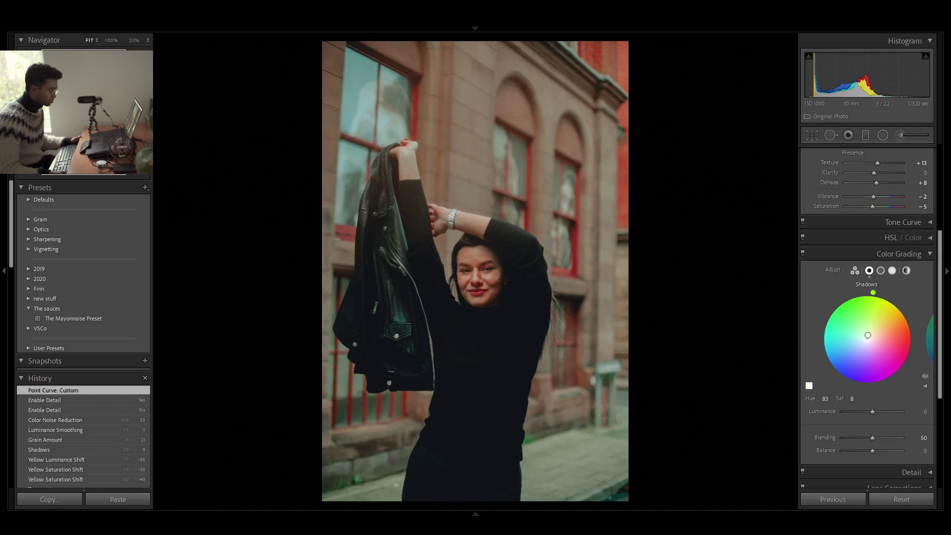
- Compare the portrait with the color grading adjustments switched off and on
drag(867, 336, 867, 336)
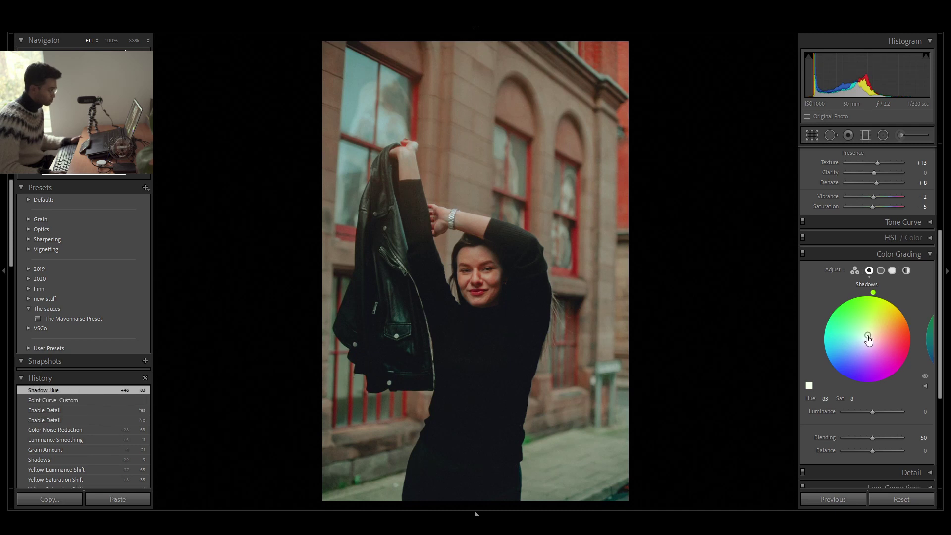
click(801, 252)
click(801, 252)
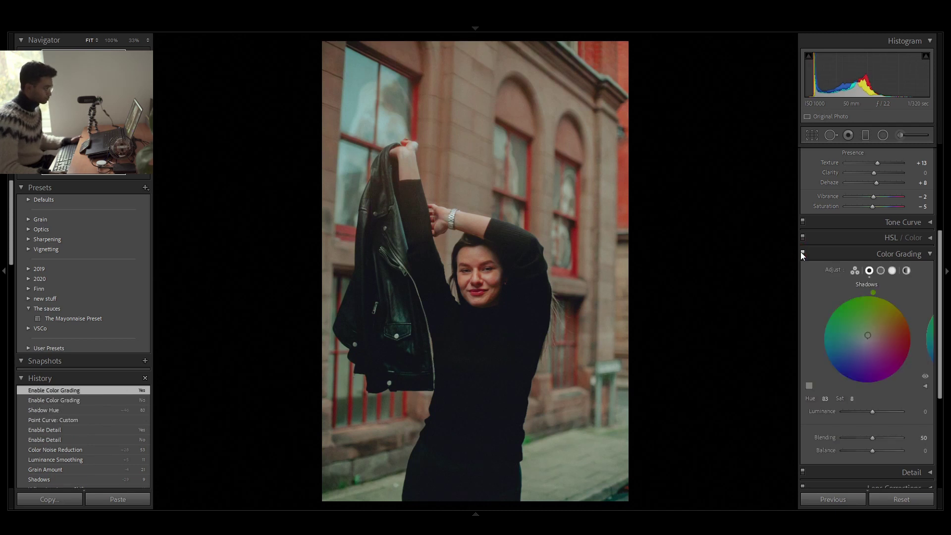
click(800, 252)
click(801, 252)
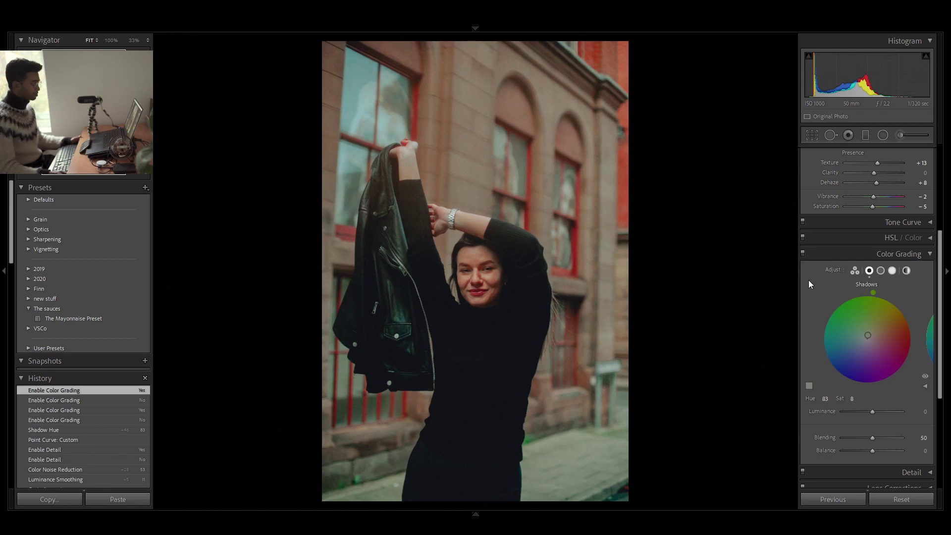
- Set the grain to amount 36, size 32 and roughness 69, and compare the portrait with its original
scroll(842, 290, up, 5)
scroll(891, 310, down, 4)
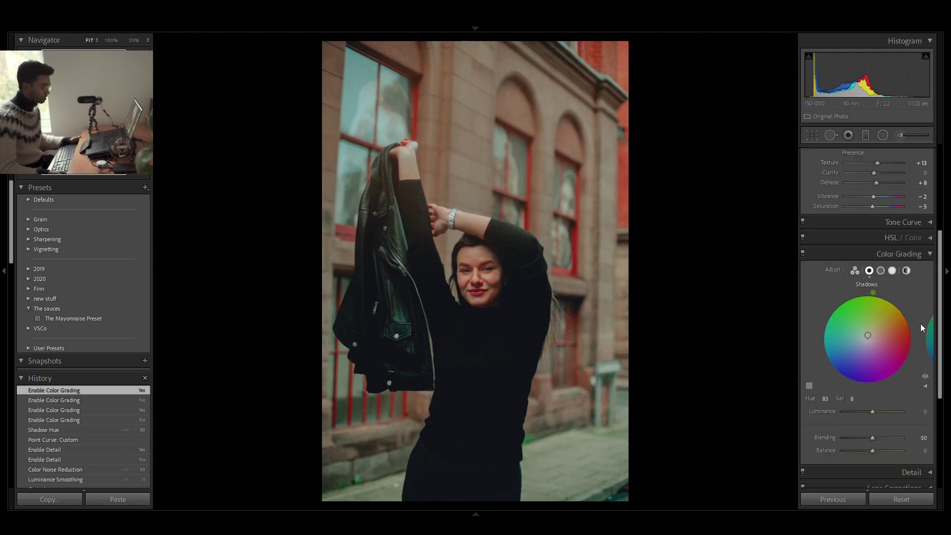
click(922, 256)
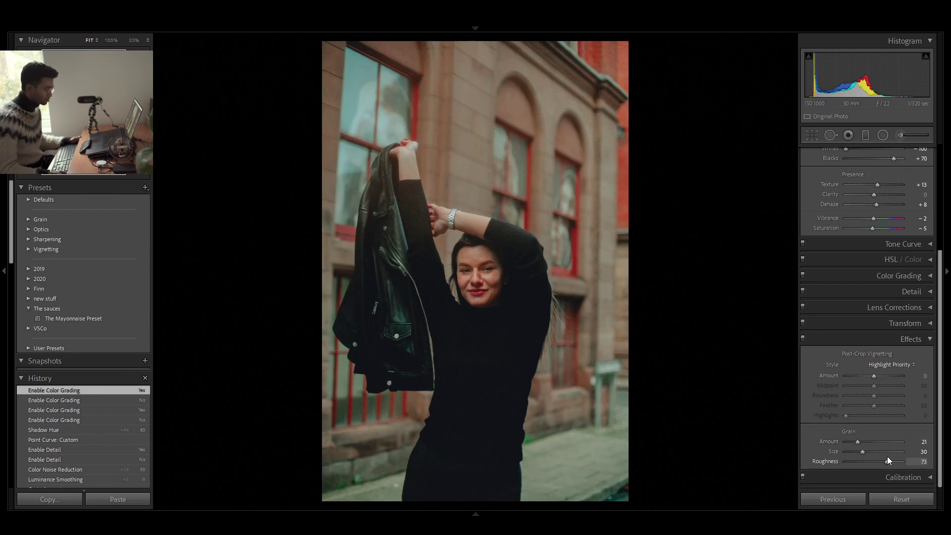
drag(884, 458, 881, 459)
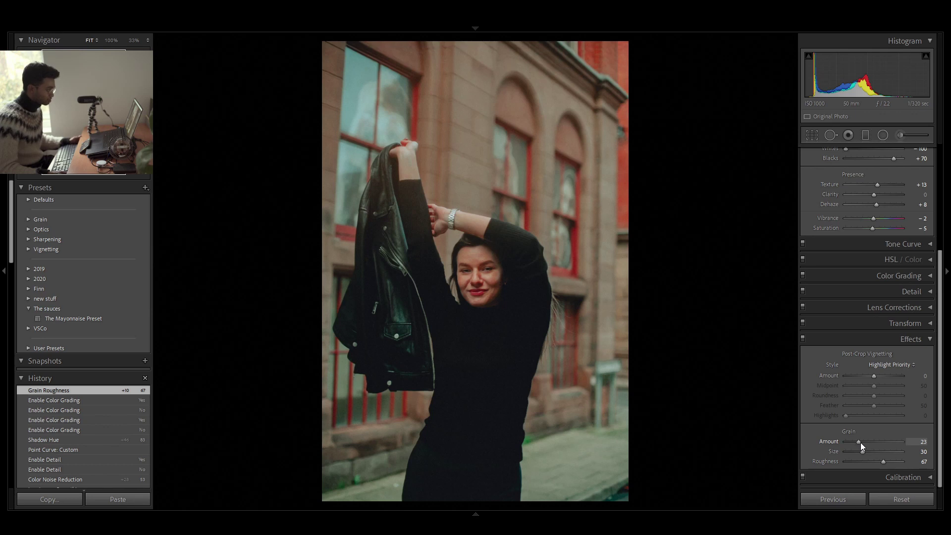
drag(860, 442, 864, 440)
drag(865, 439, 885, 462)
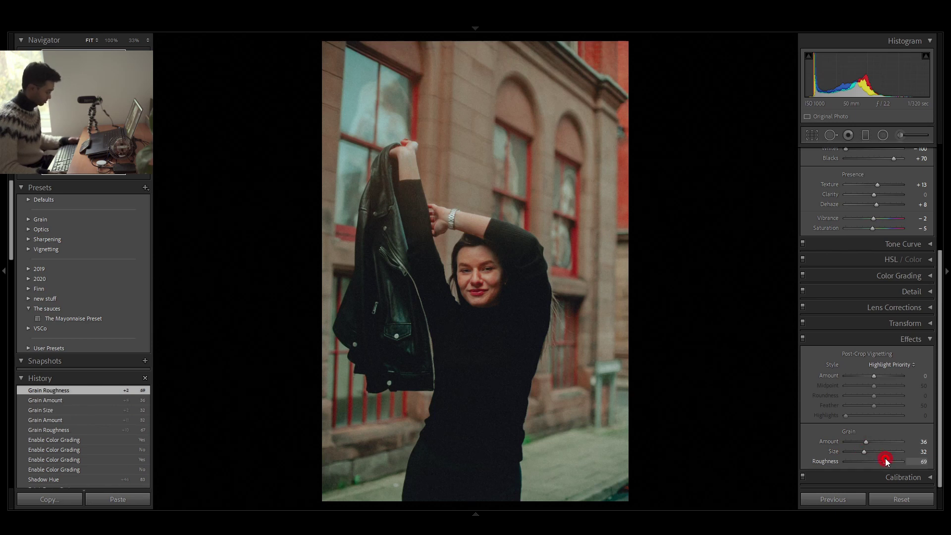
key(backslash)
key(backslash)
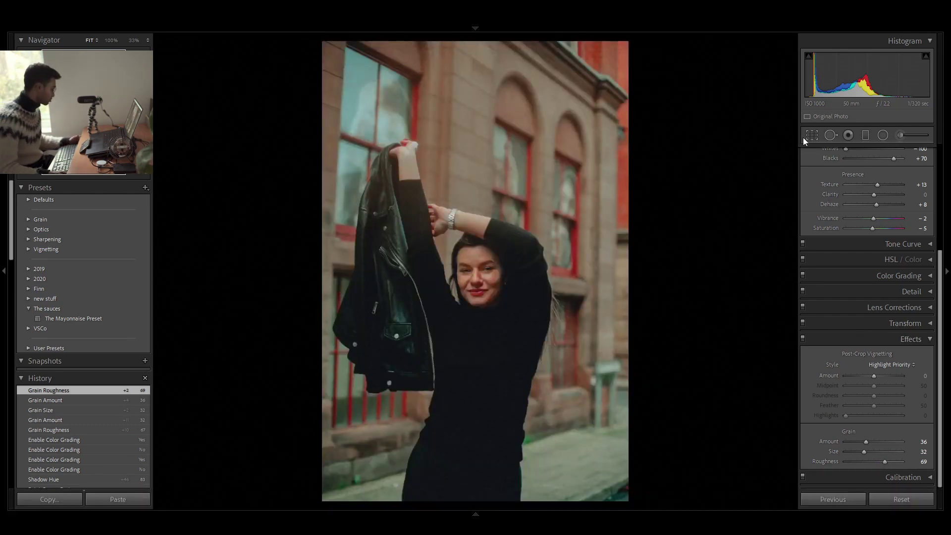
- Add a graduated filter running diagonally down from the top of the building, with exposure 0 and dehaze −31
click(865, 134)
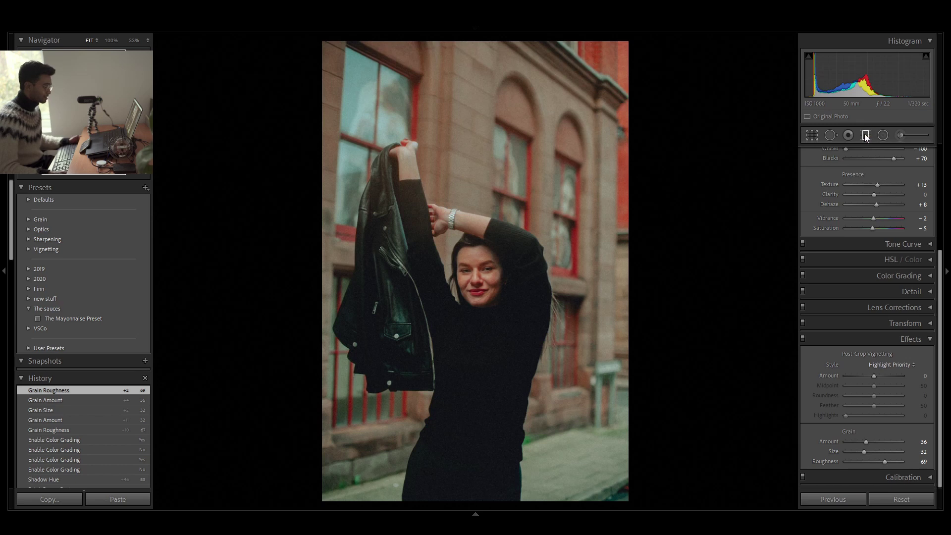
drag(478, 60, 602, 350)
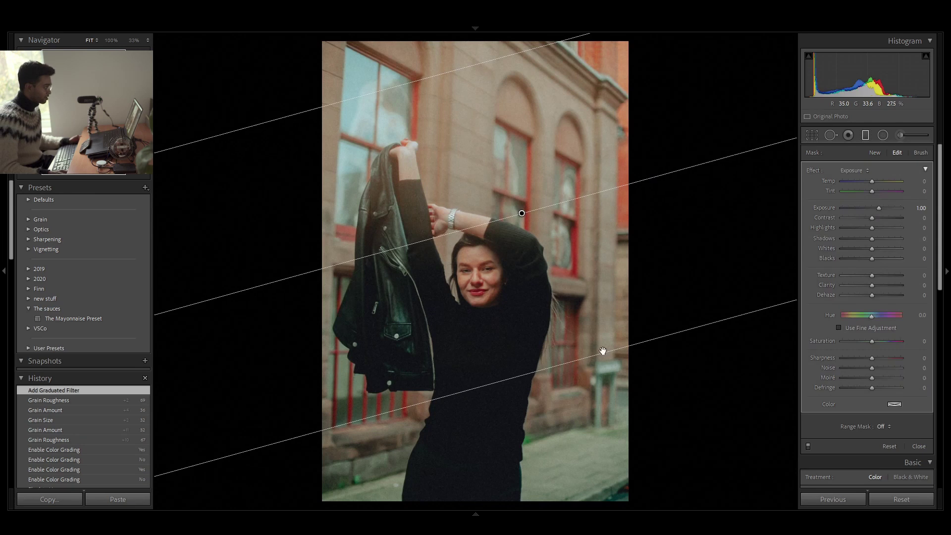
double_click(815, 207)
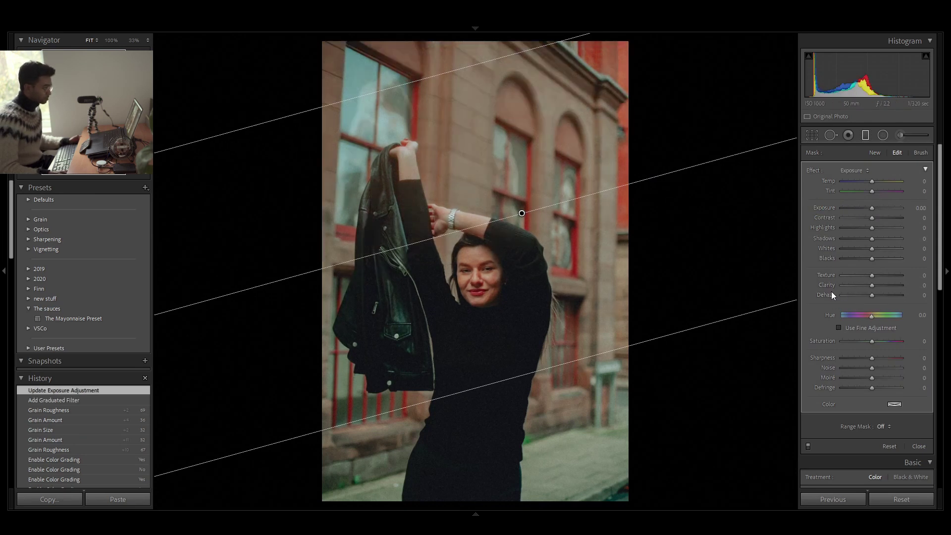
drag(874, 296, 864, 298)
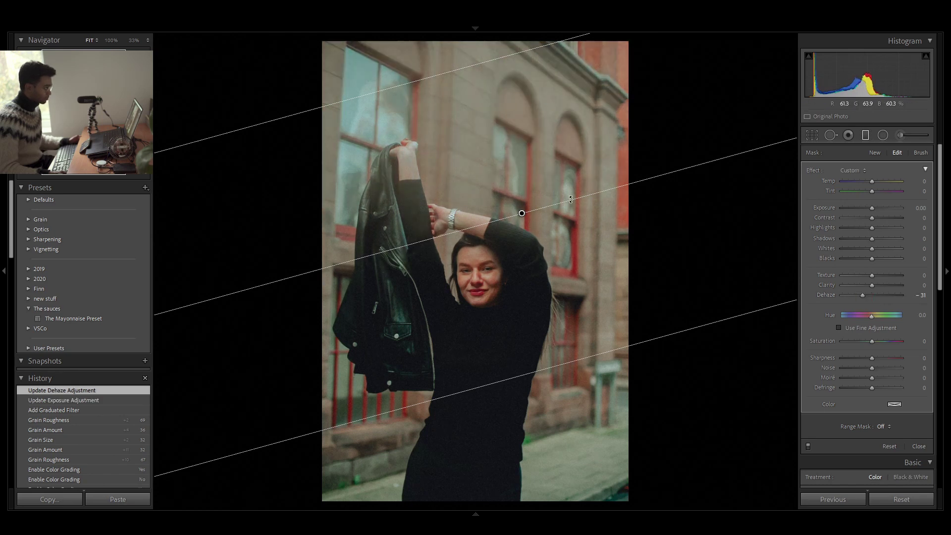
- Rotate the graduated filter to fall from the photo's upper right, extend its lower edge, and set its exposure to 0.50
drag(570, 199, 555, 273)
drag(871, 209, 875, 209)
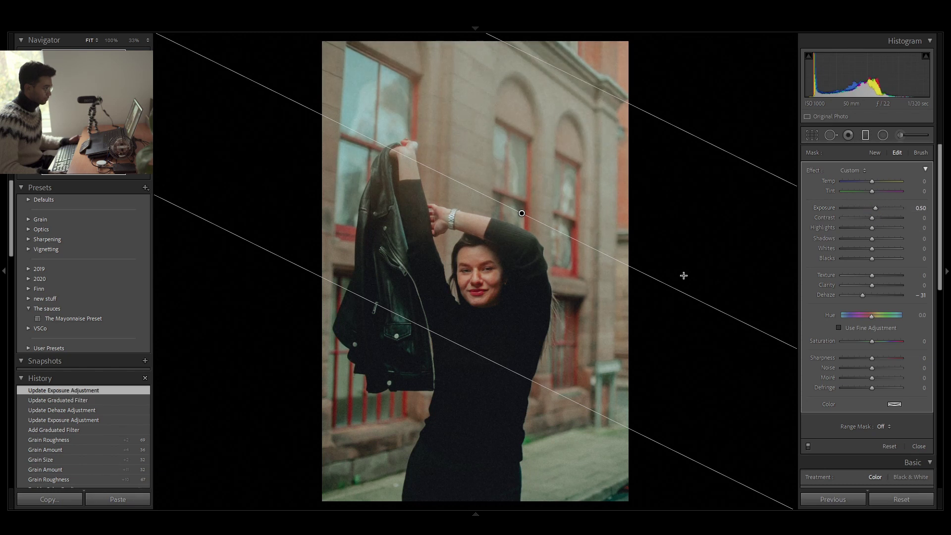
drag(678, 289, 662, 304)
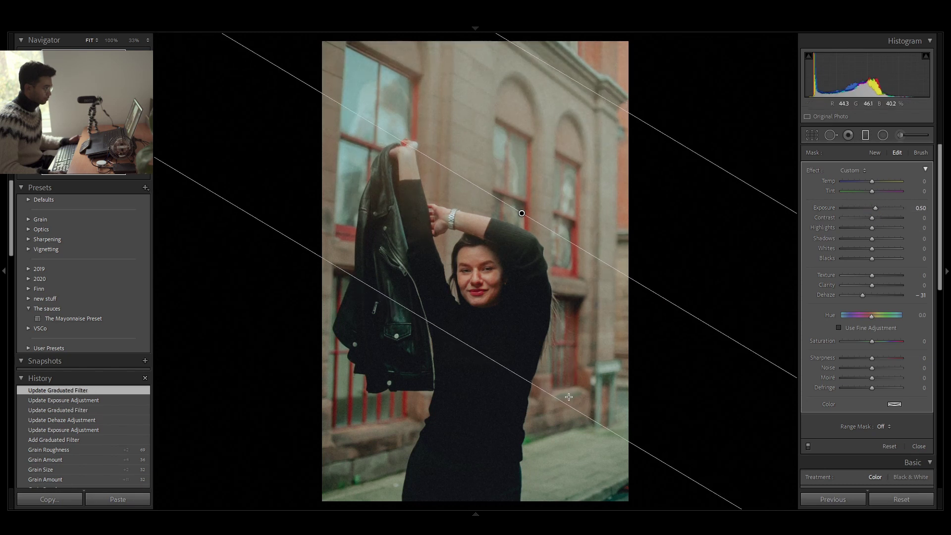
drag(556, 407, 526, 431)
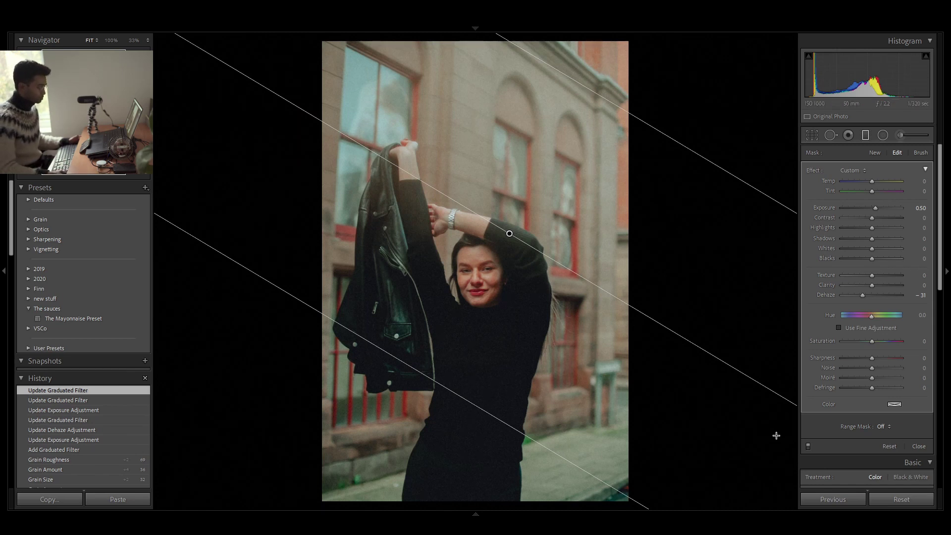
- Compare the portrait with the graduated filter off and on, and finish editing the filter
click(806, 446)
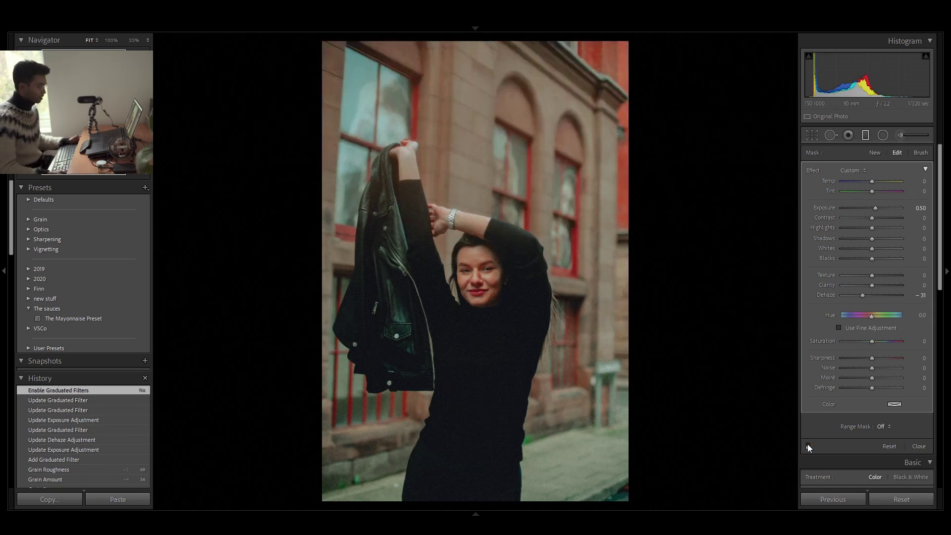
click(807, 444)
key(Return)
key(Return)
key(Return)
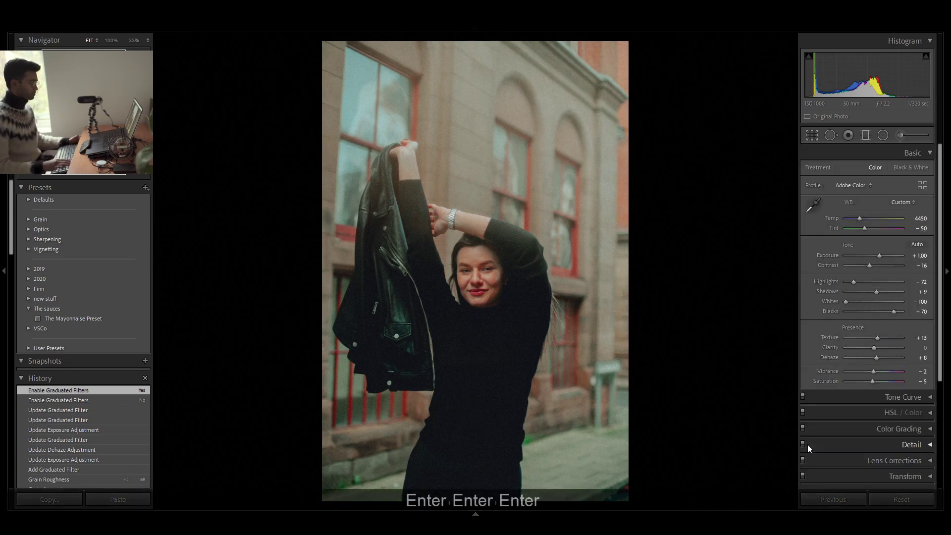
- Reset the orange saturation to 0 and set the red saturation to +10 in HSL
scroll(875, 304, down, 2)
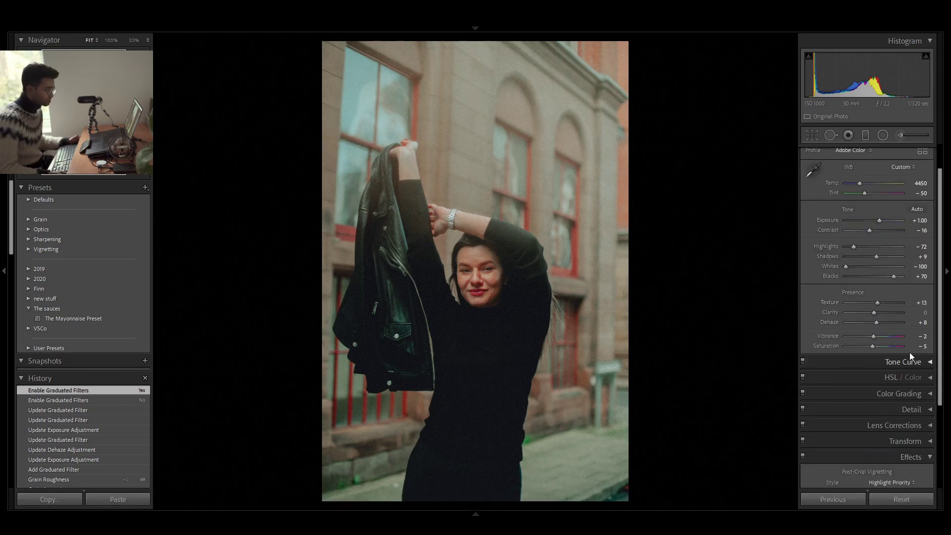
click(925, 372)
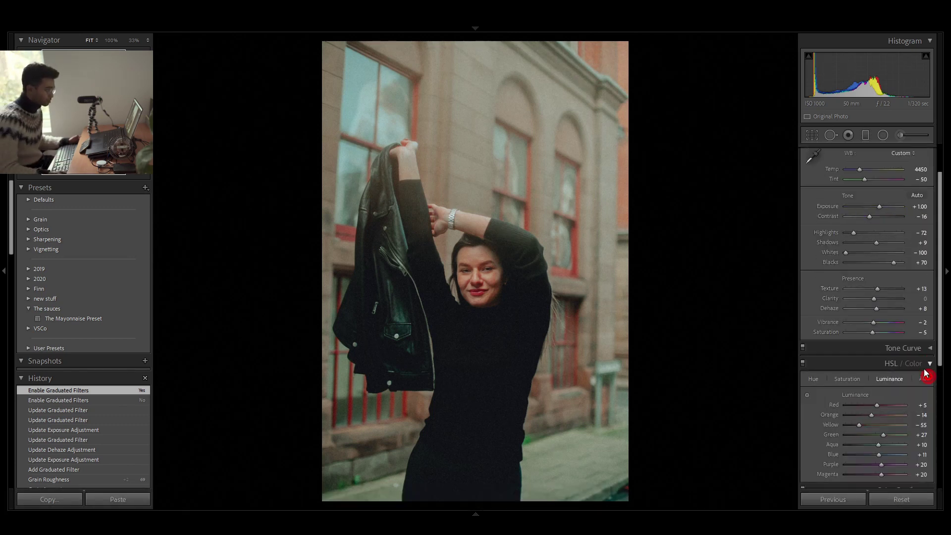
click(849, 377)
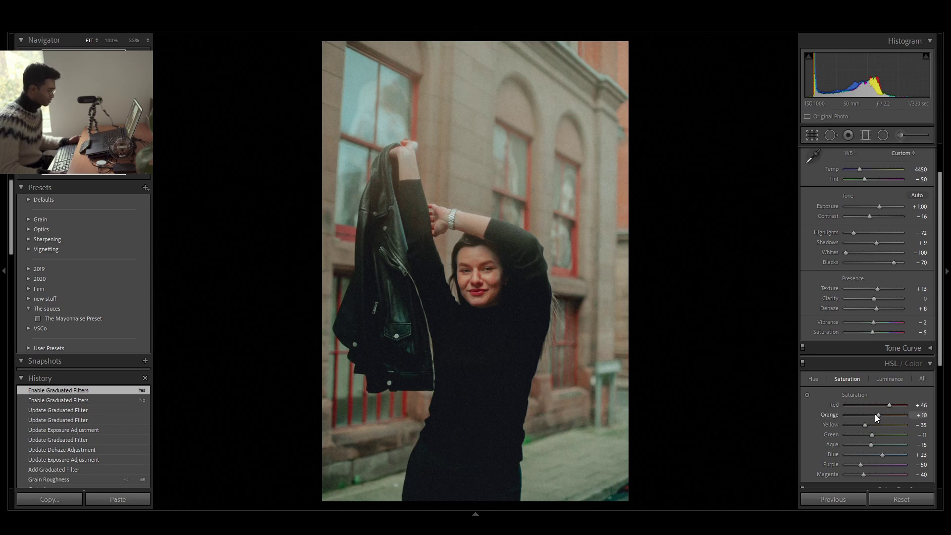
double_click(874, 414)
drag(882, 406, 878, 405)
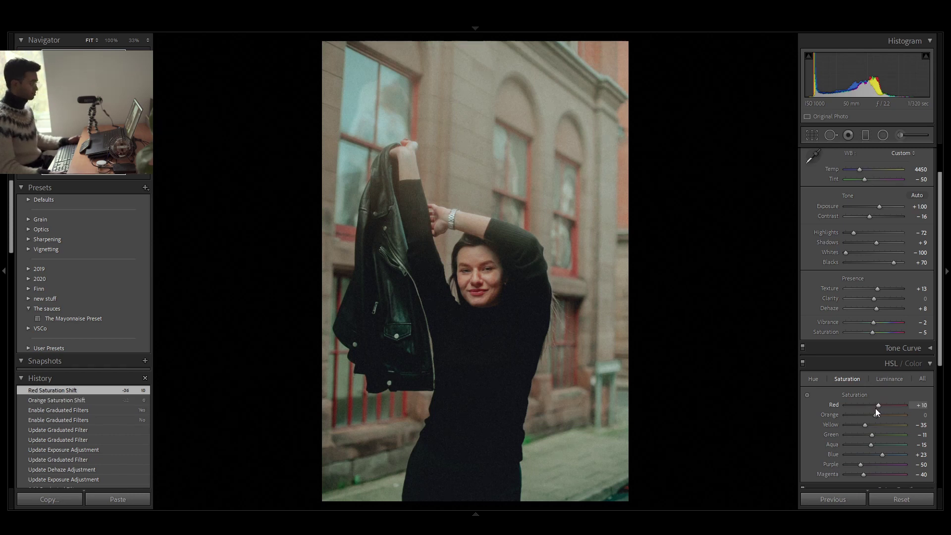
- Check the edited portrait in full screen and compare it with the unedited original
key(f)
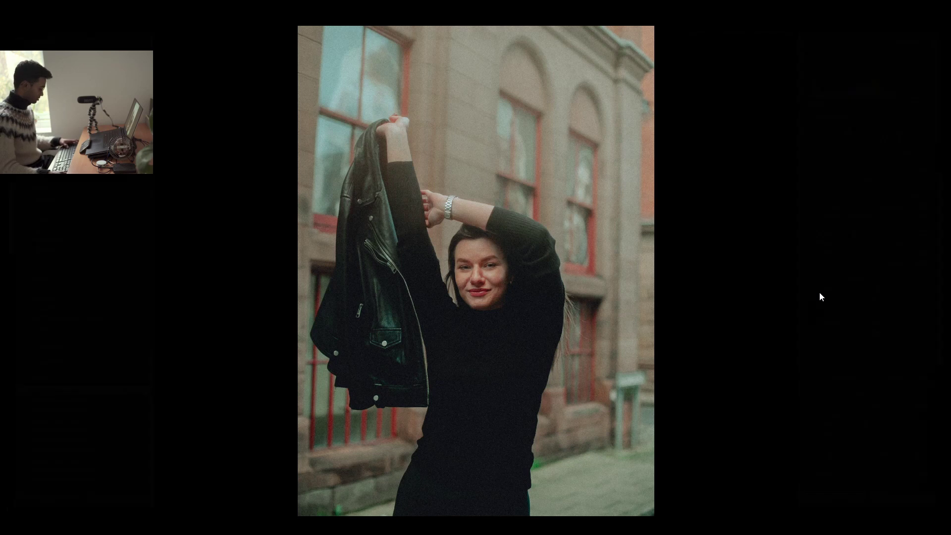
key(d)
key(backslash)
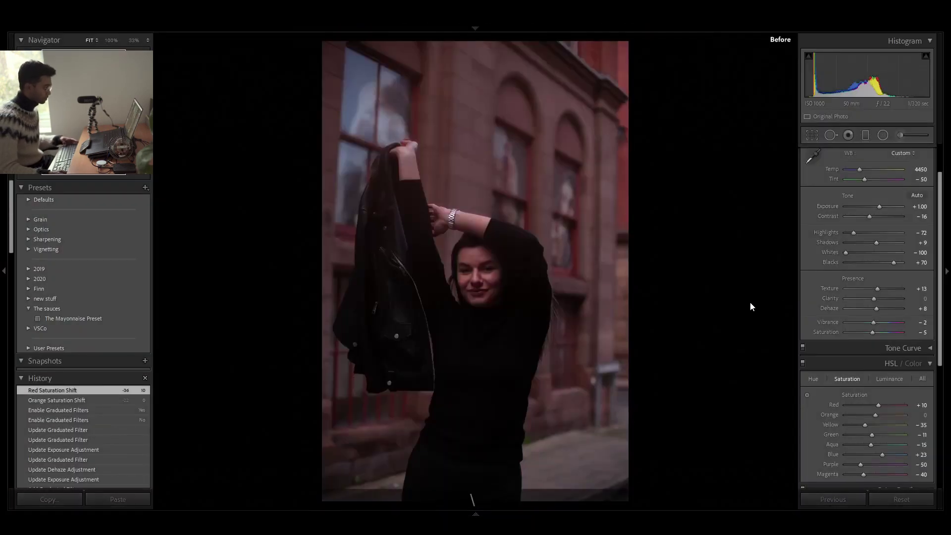
key(backslash)
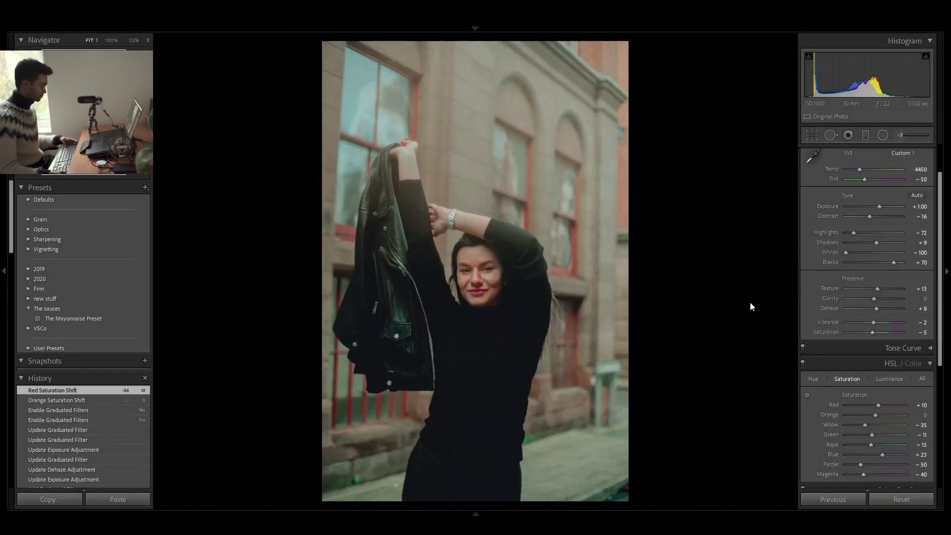
key(backslash)
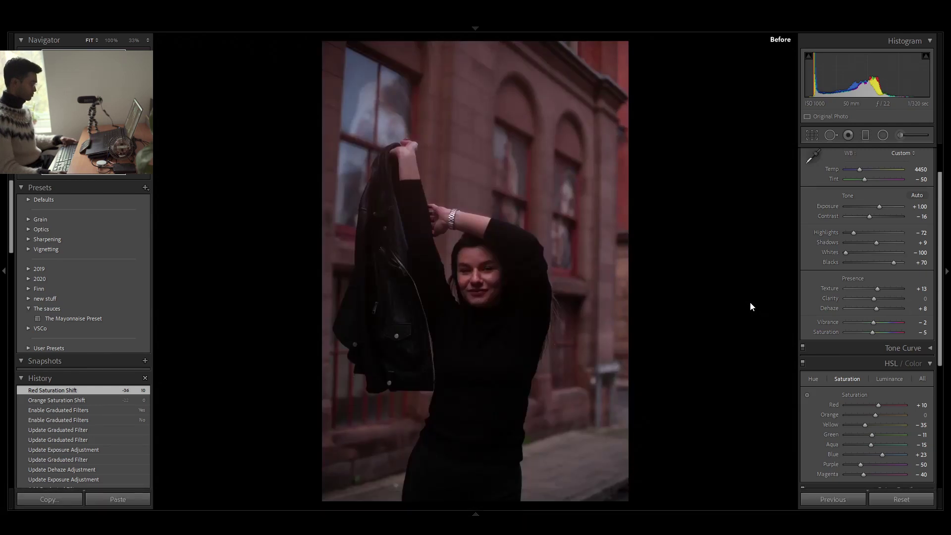
key(backslash)
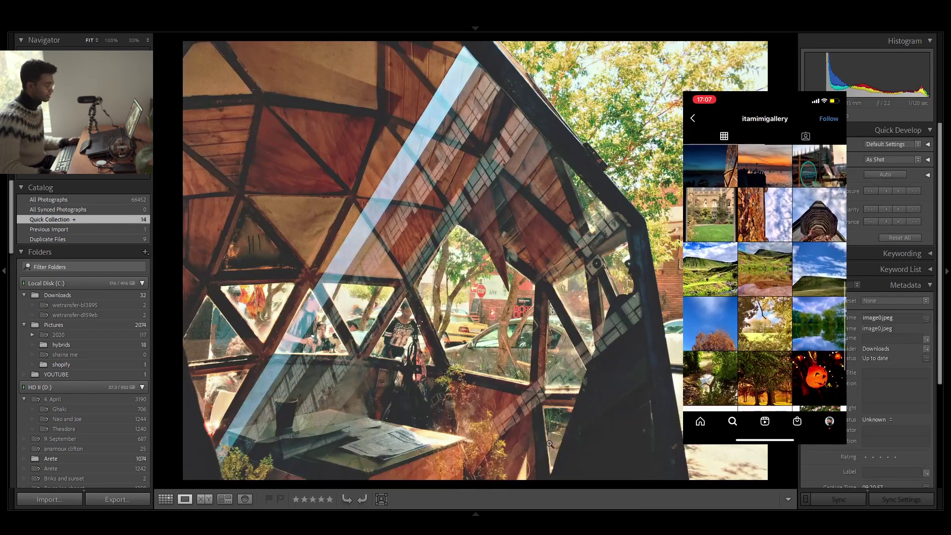
- Apply The Mayonnaise Preset to the wooden dome photo and set its exposure to −0.09
key(d)
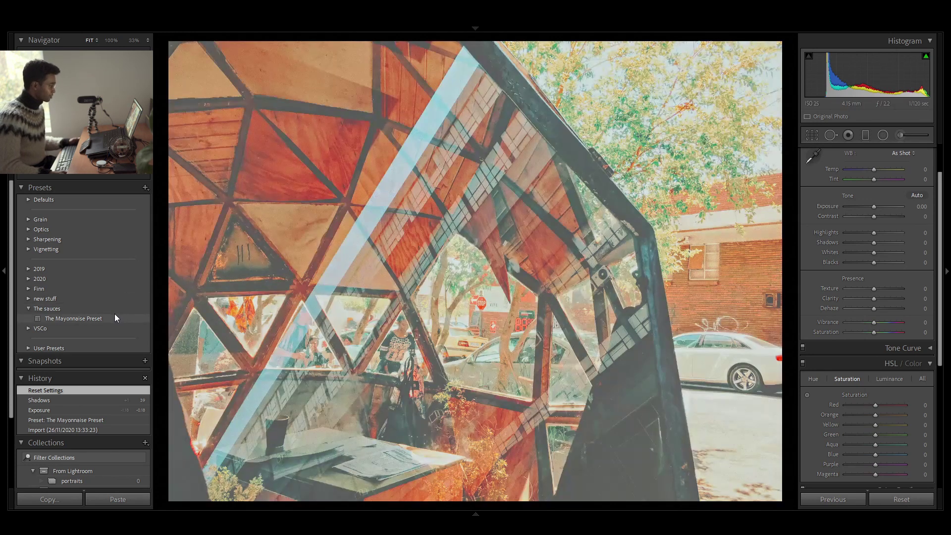
click(113, 317)
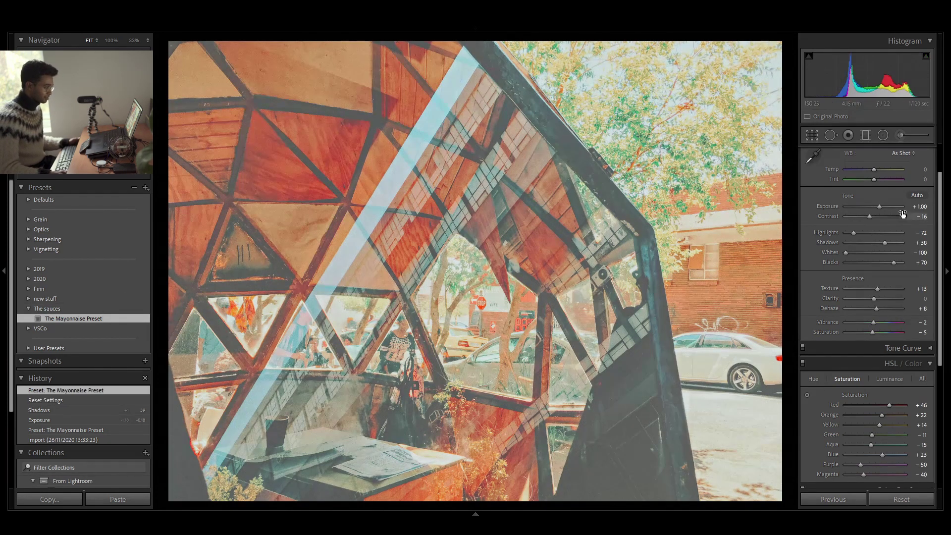
scroll(881, 228, up, 2)
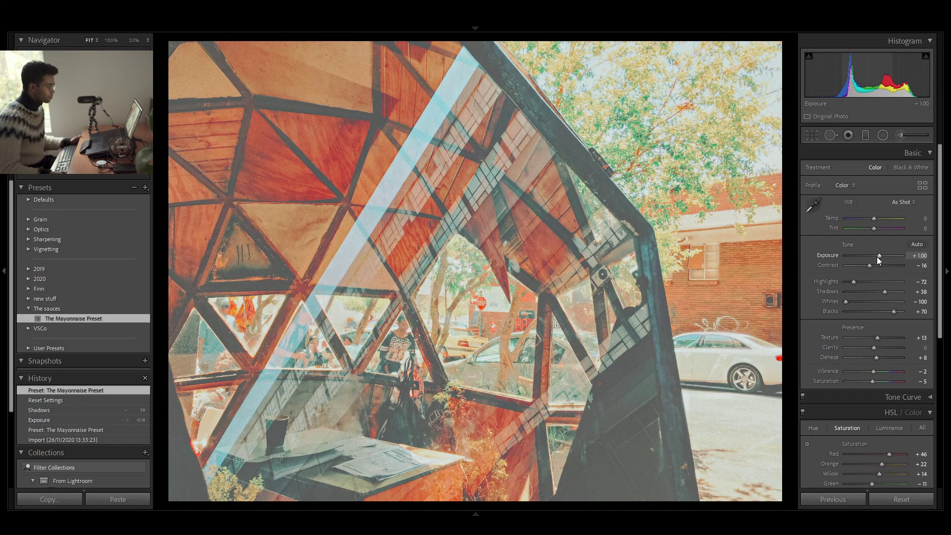
drag(876, 257, 870, 258)
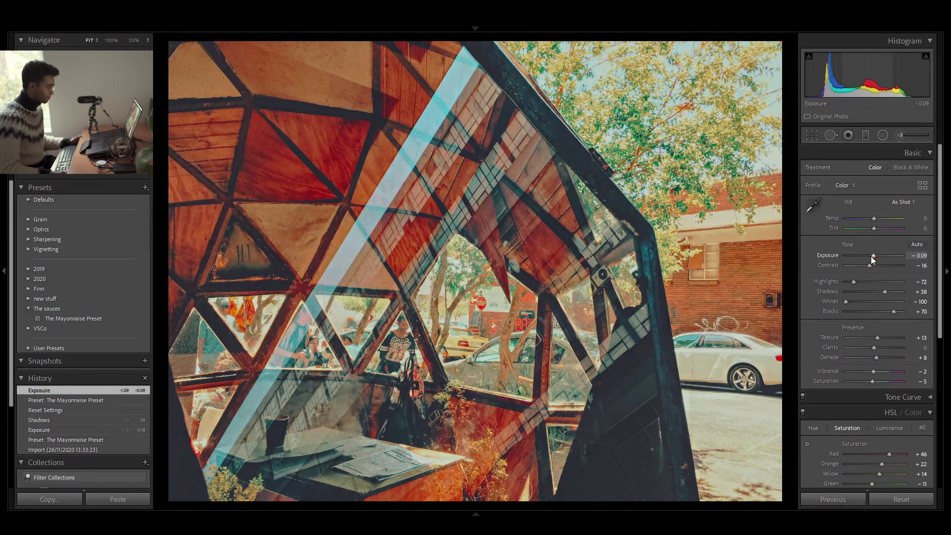
- Compare the dome photo before and after the edits, both as a whole and on the tree leaves at 100%
key(backslash)
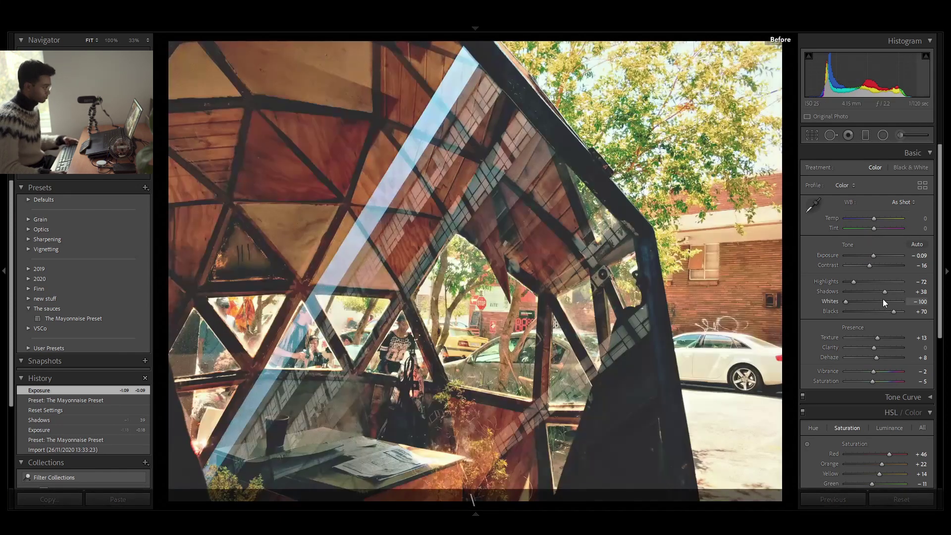
key(backslash)
key(backslash)
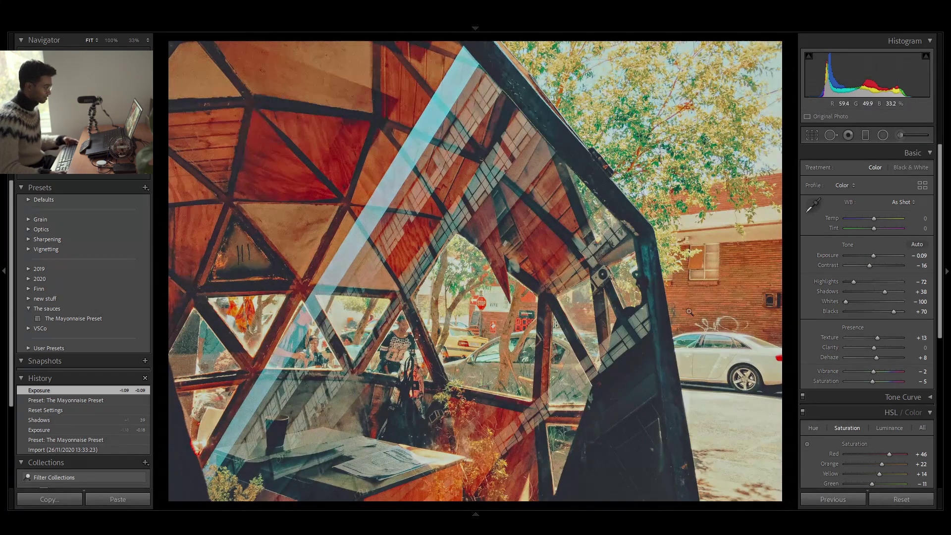
key(backslash)
key(backslash)
key(backslash)
key(backslash)
key(backslash)
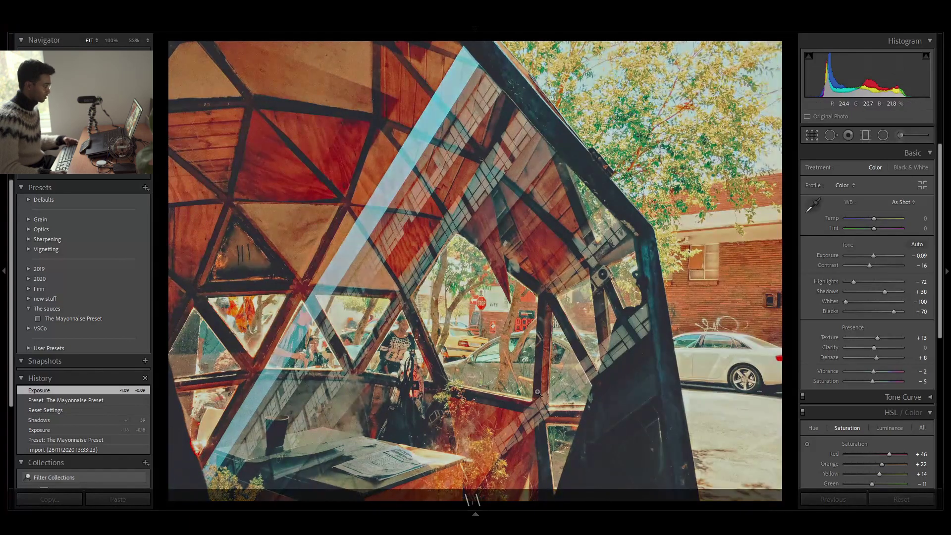
key(backslash)
click(722, 110)
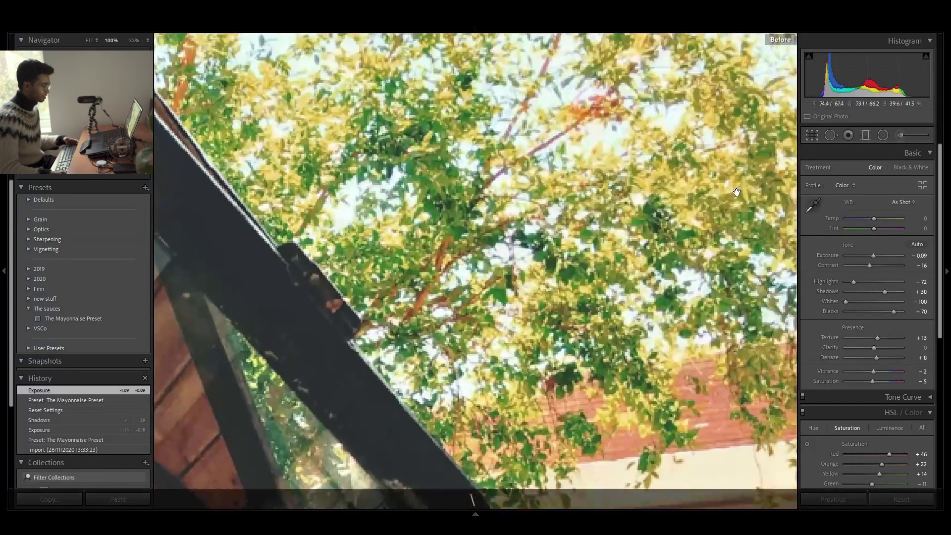
key(backslash)
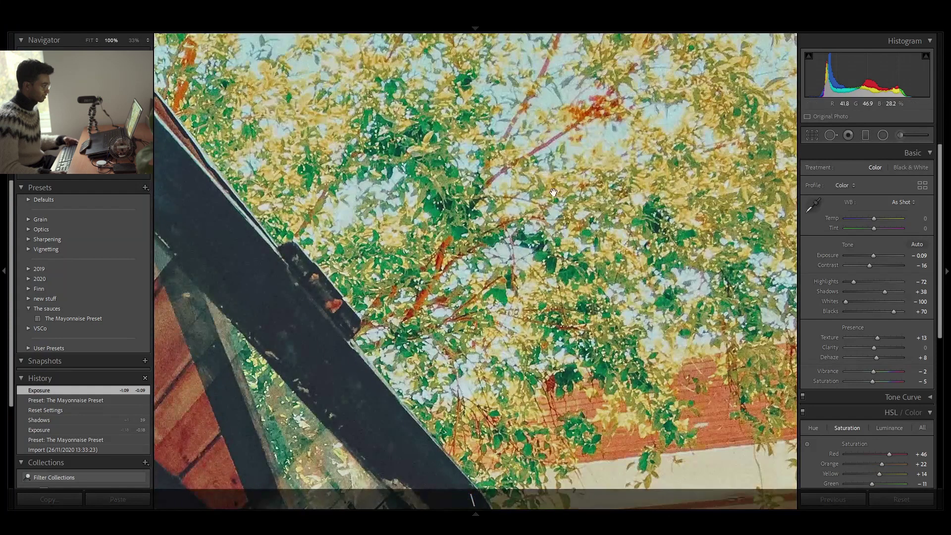
- Compare the dome photo's tree leaves before and after the edits at 100% magnification
key(backslash)
key(backslash)
click(548, 201)
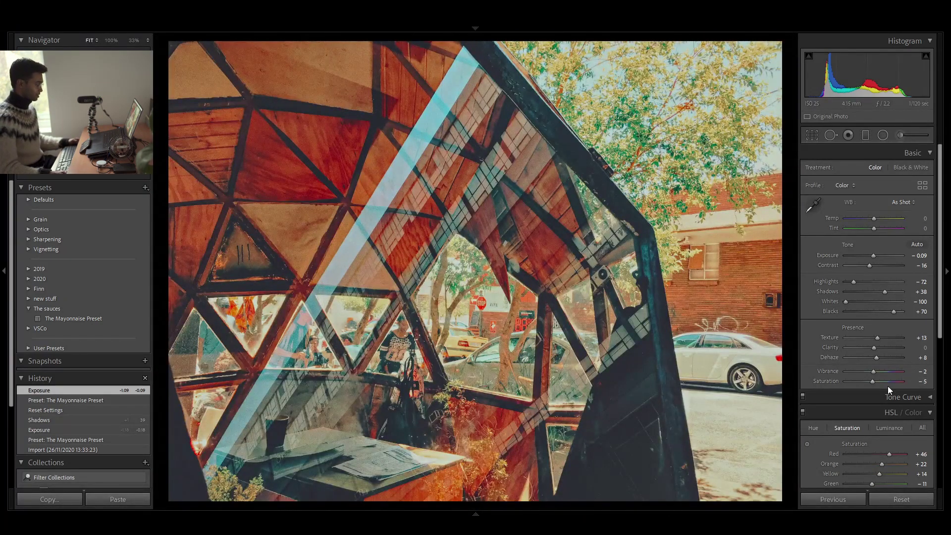
- Try the dome photo's yellow saturation at −100 in HSL and bring it back to +13
mouse_move(890, 311)
mouse_down()
mouse_move(881, 311)
mouse_move(894, 310)
mouse_up()
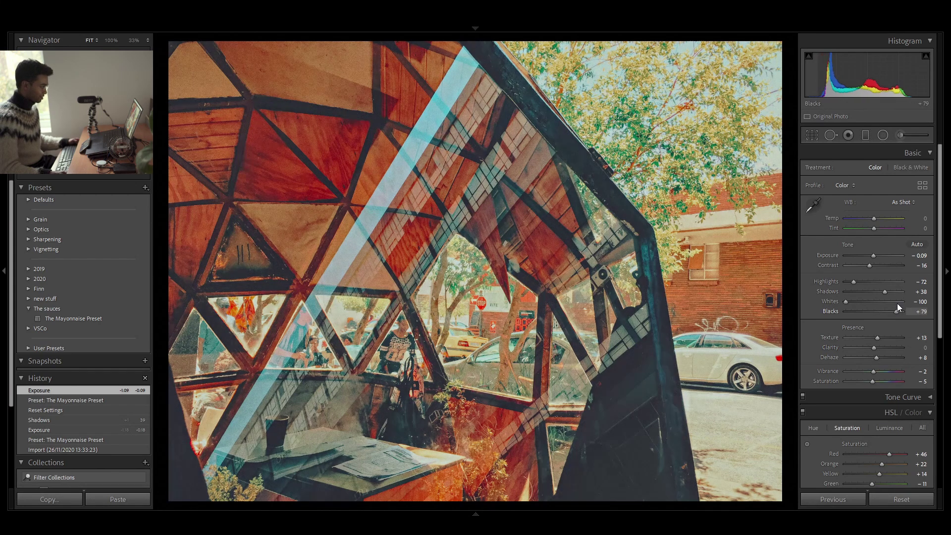
scroll(885, 379, down, 2)
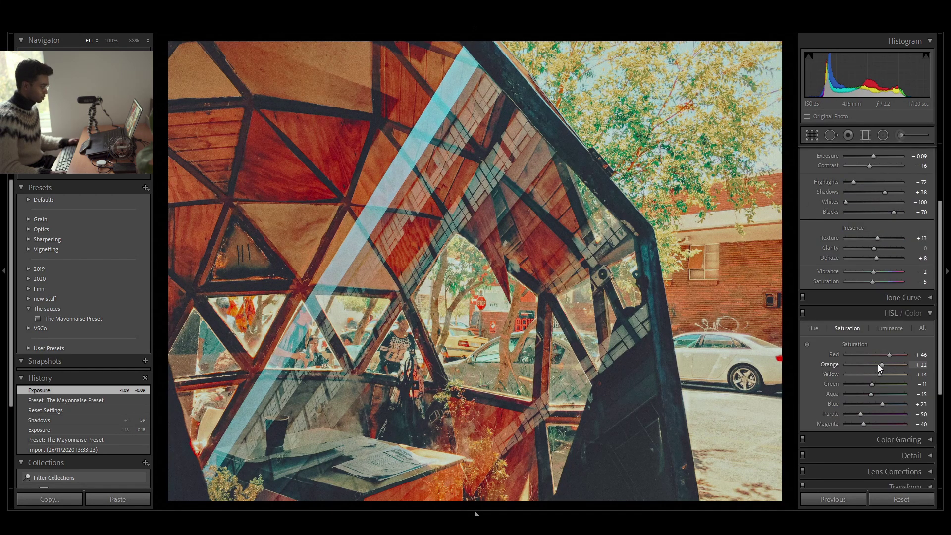
drag(878, 374, 836, 374)
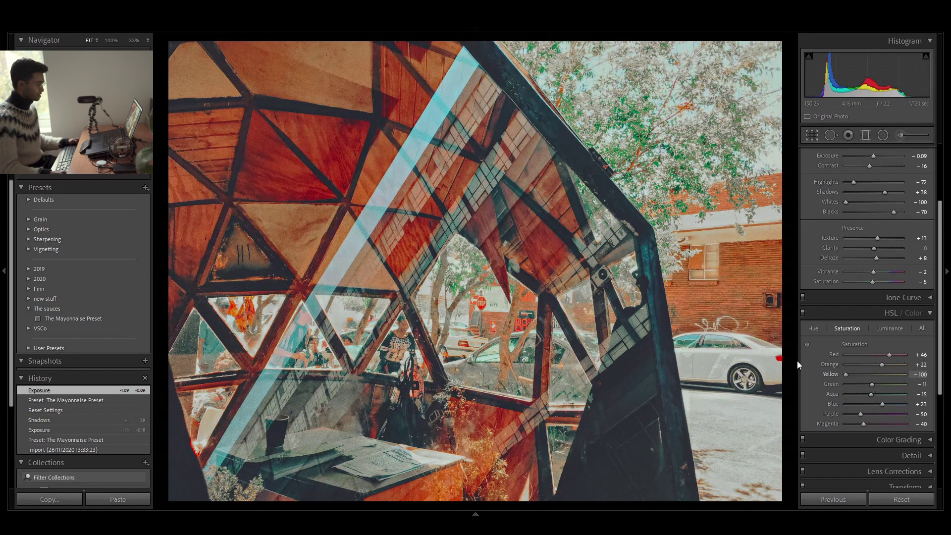
drag(845, 373, 879, 374)
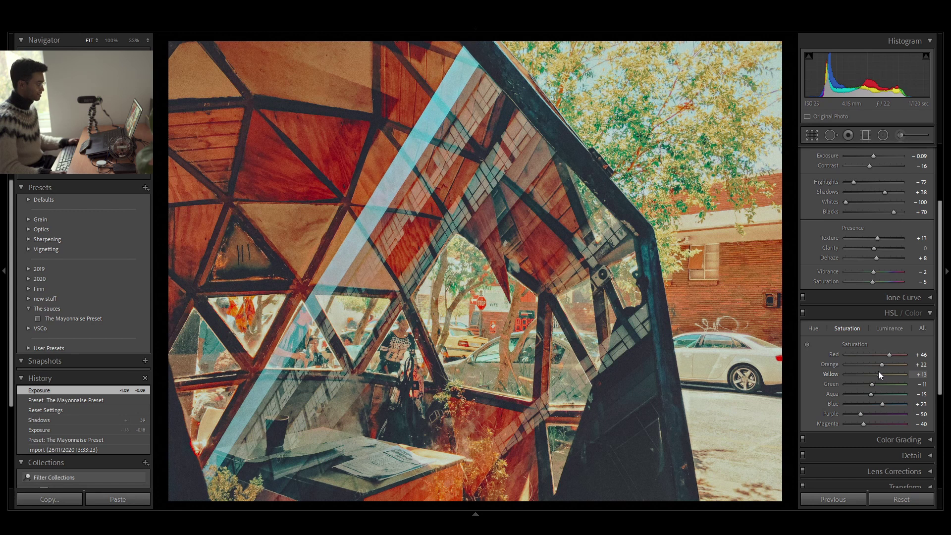
- Open the photo of the woman in the orange scarf for developing, reset its edits and apply The Mayonnaise Preset
key(g)
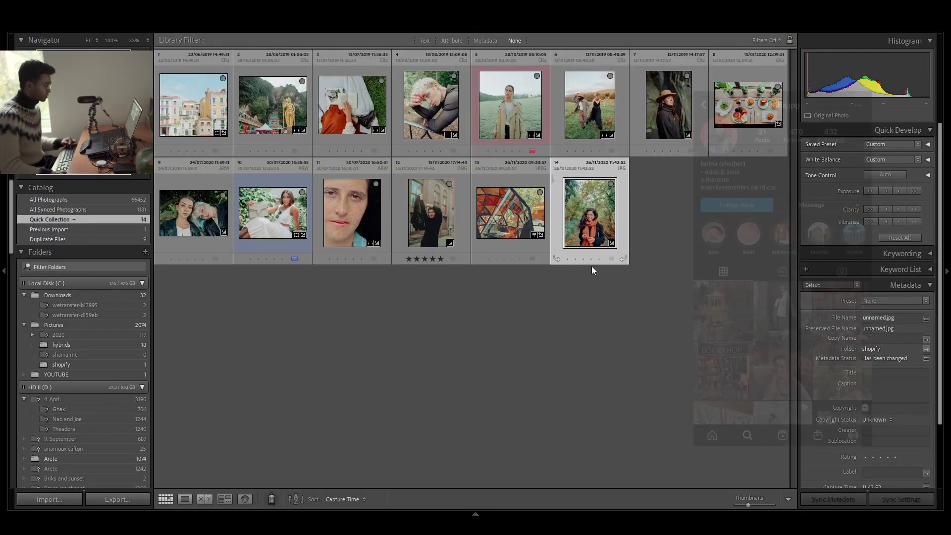
key(d)
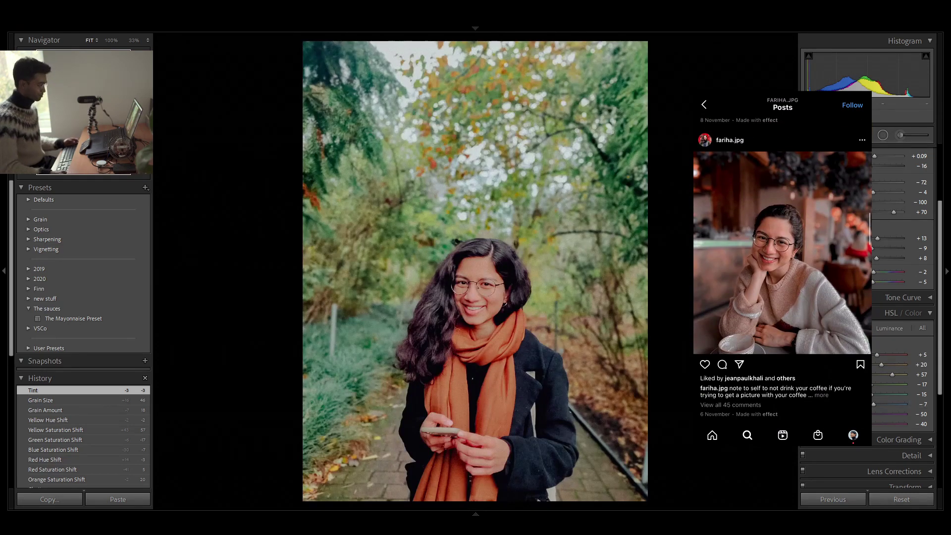
click(899, 496)
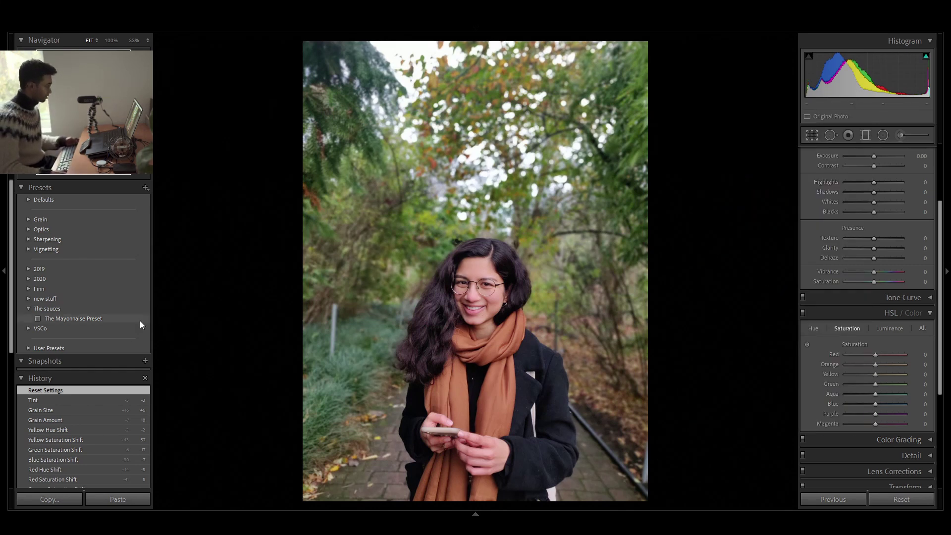
mouse_move(139, 322)
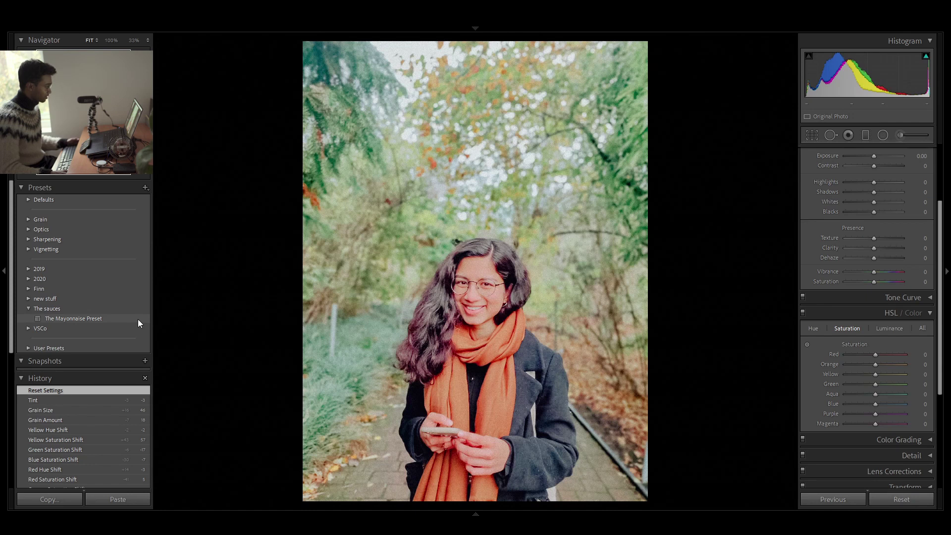
click(138, 319)
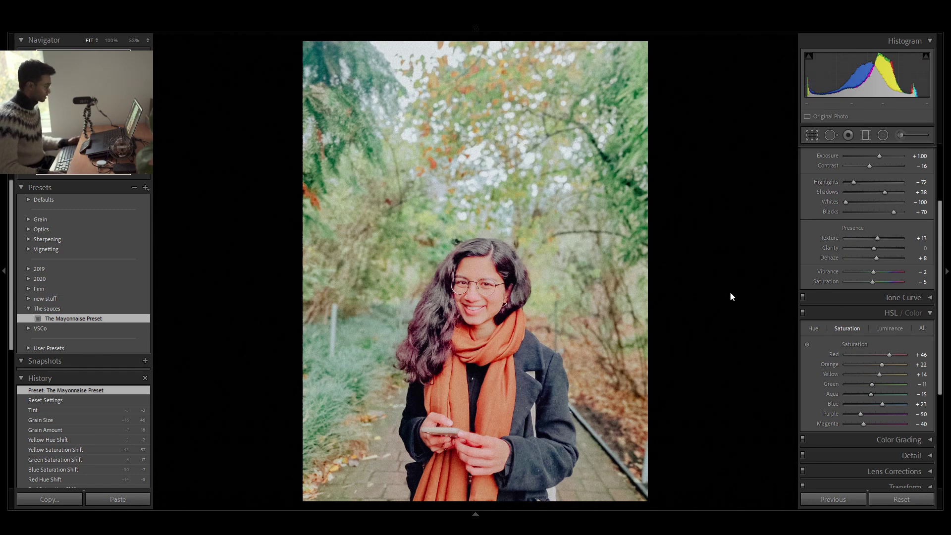
- Set the scarf portrait's exposure to +0.35 and its tint to −4
scroll(936, 304, up, 3)
drag(880, 254, 875, 257)
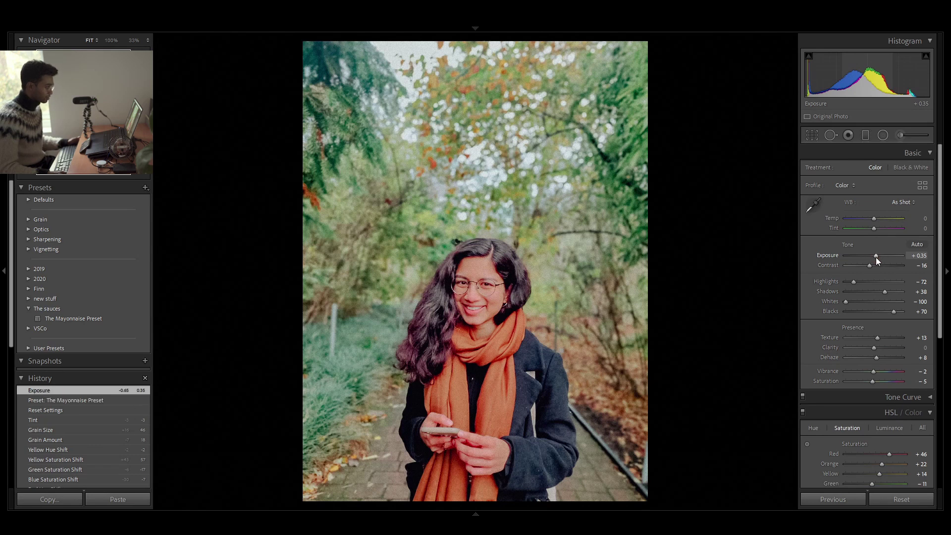
click(920, 229)
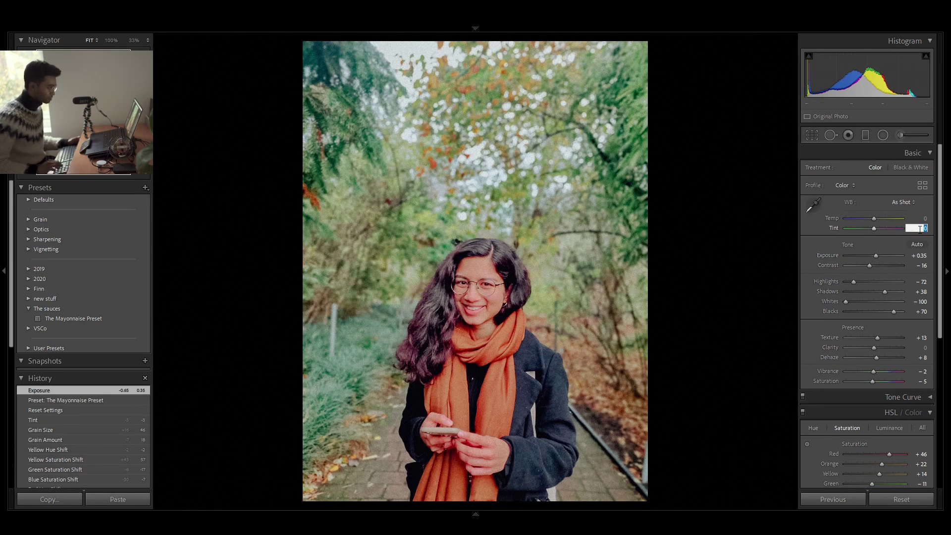
key(Down)
key(Down)
key(Down)
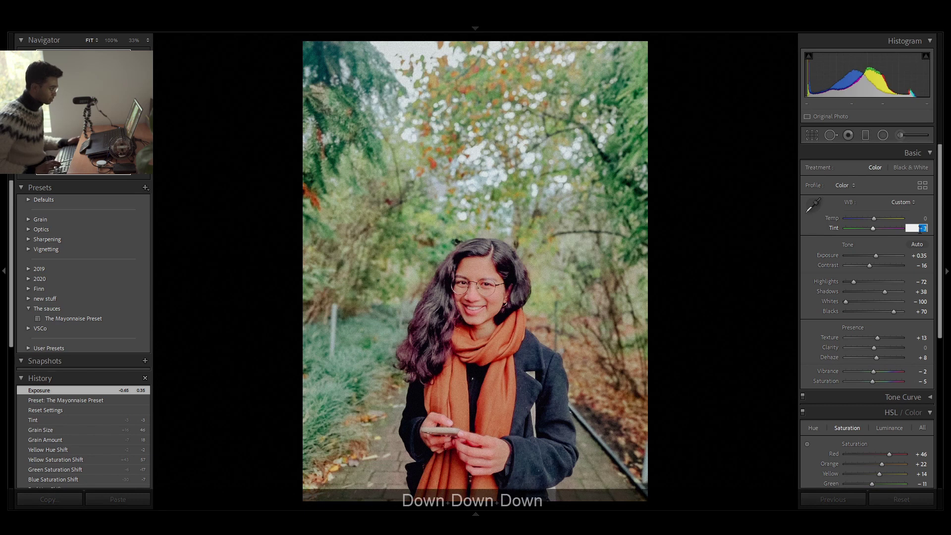
key(Down)
key(Return)
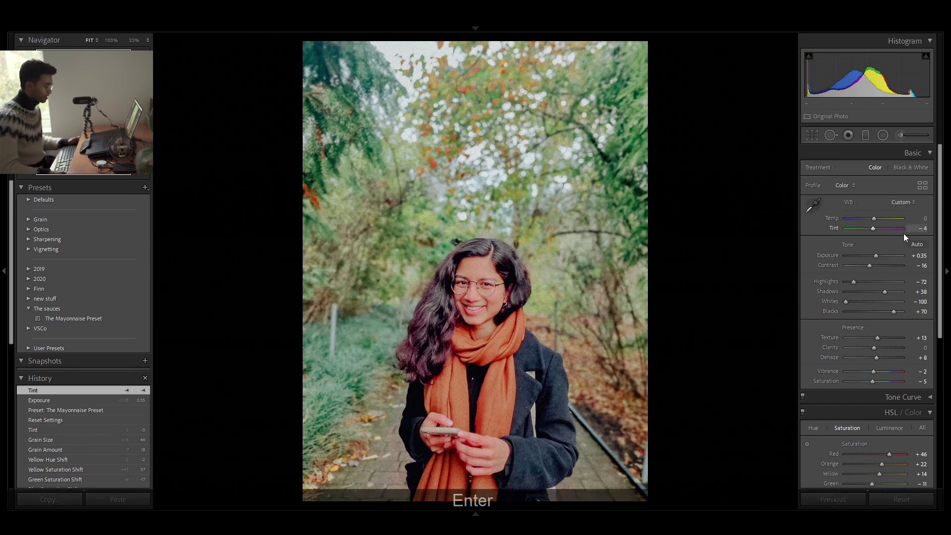
- Set the grain to amount 13, size 42 and roughness 76 while viewing the portrait at 100%
click(444, 278)
scroll(850, 315, down, 5)
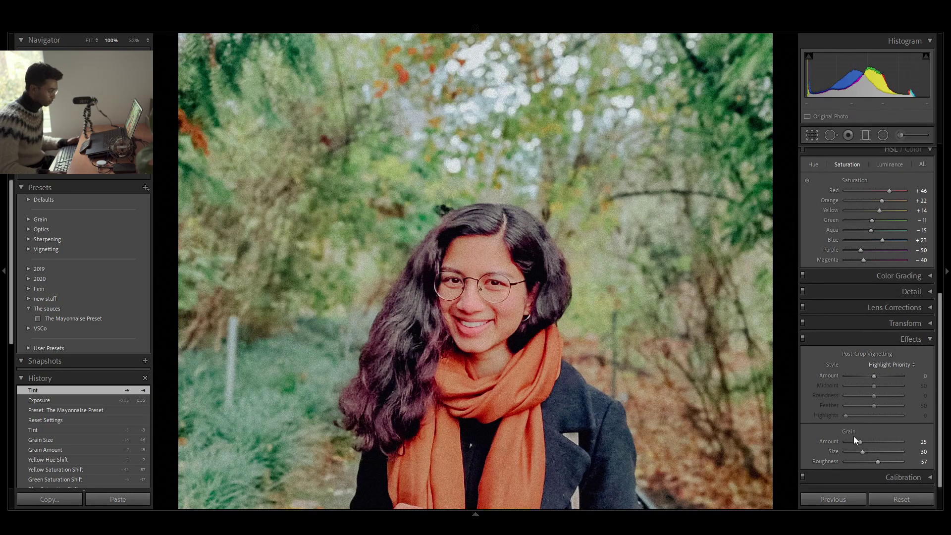
drag(859, 441, 845, 441)
click(836, 446)
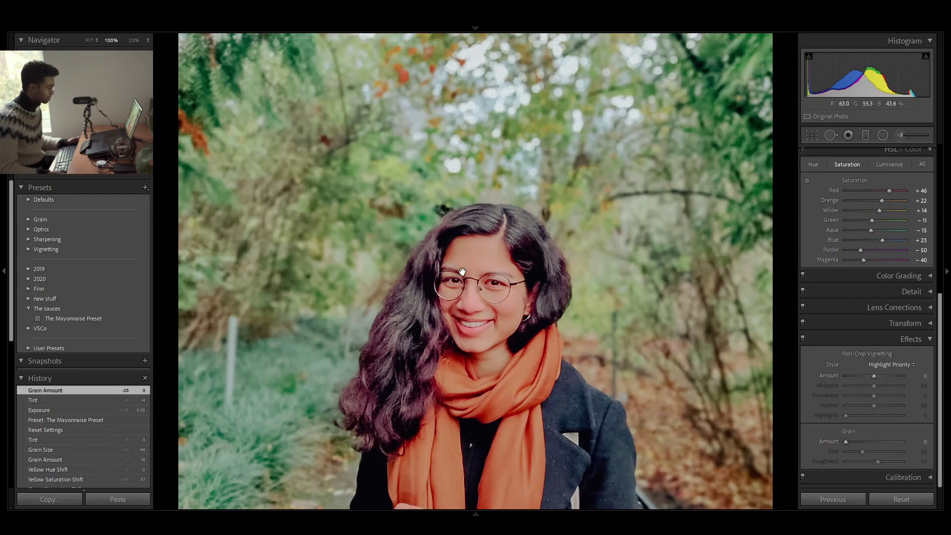
drag(846, 444, 849, 442)
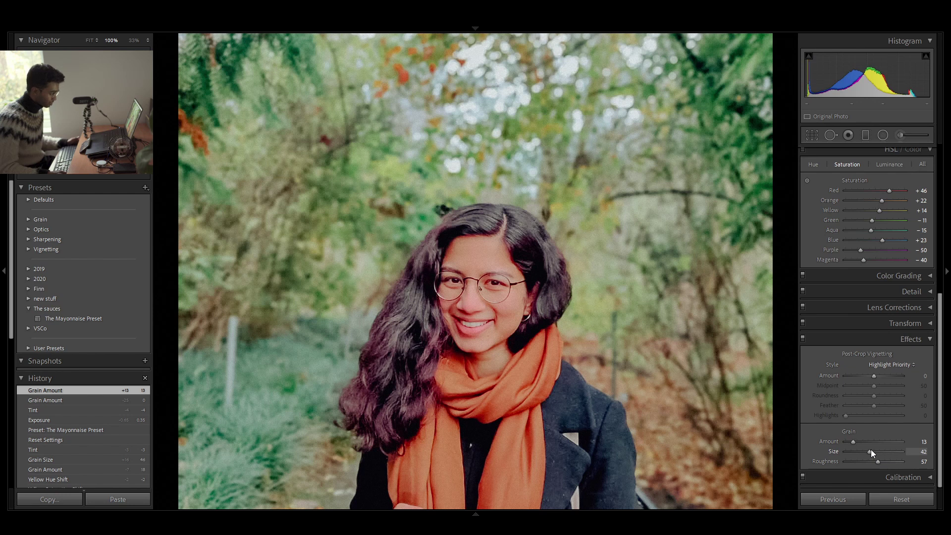
drag(877, 461, 884, 460)
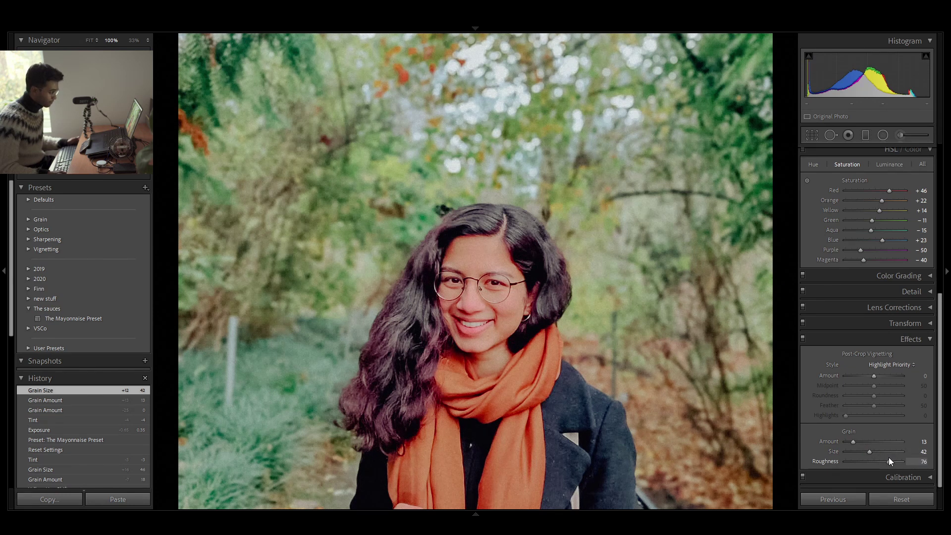
key(z)
- Set the red hue to +22 in HSL while checking the skin tones at 100%
scroll(840, 319, up, 3)
scroll(840, 316, up, 3)
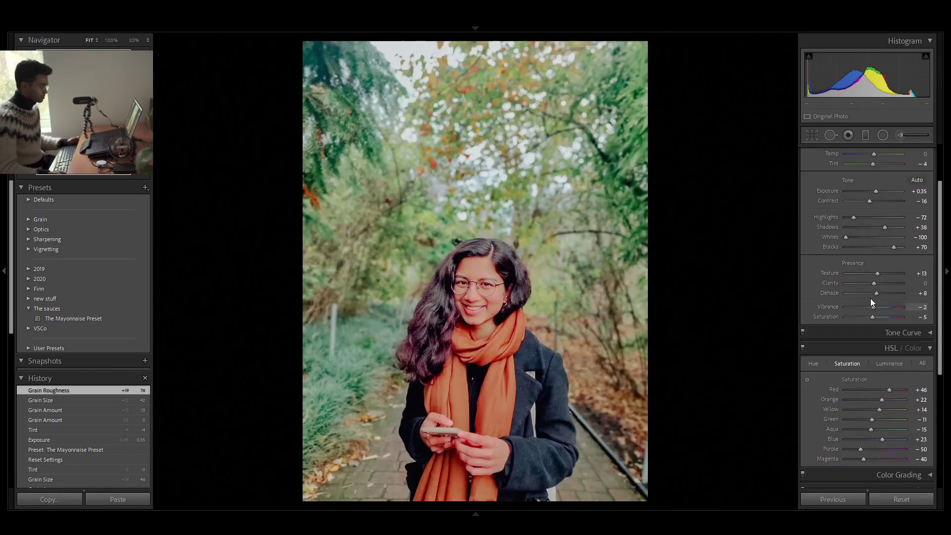
click(812, 364)
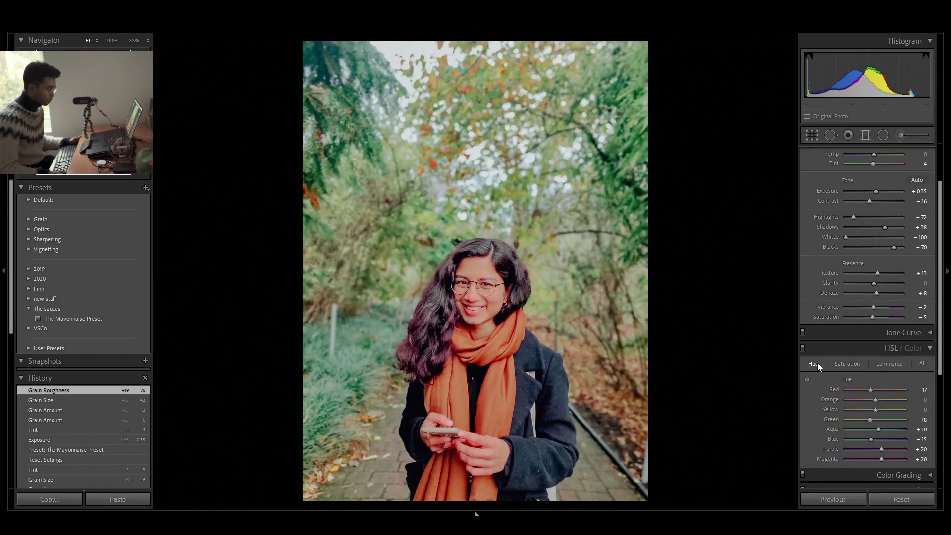
click(486, 265)
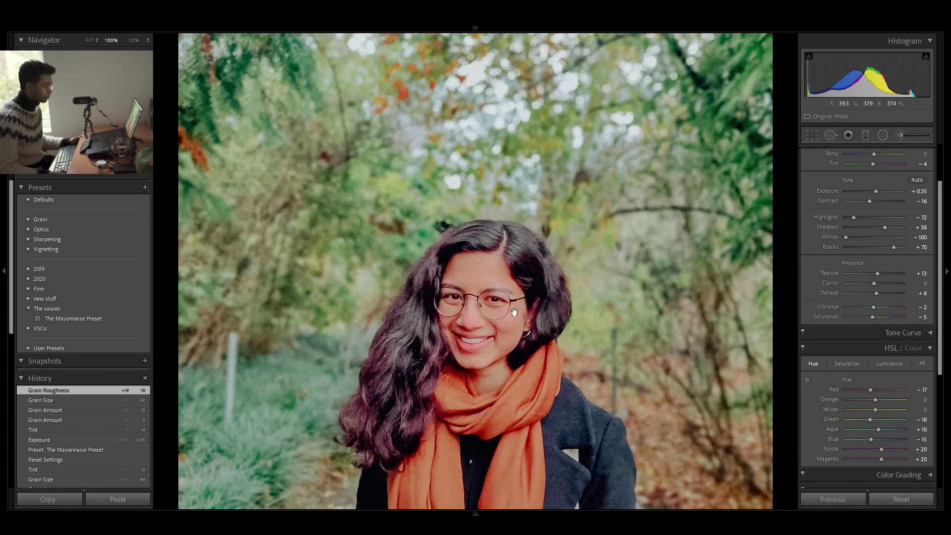
click(865, 390)
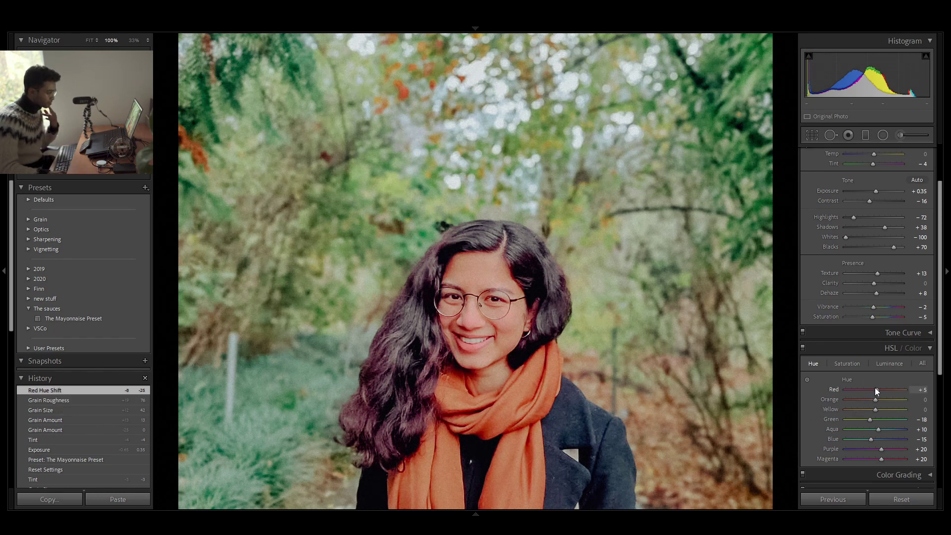
drag(875, 388, 883, 387)
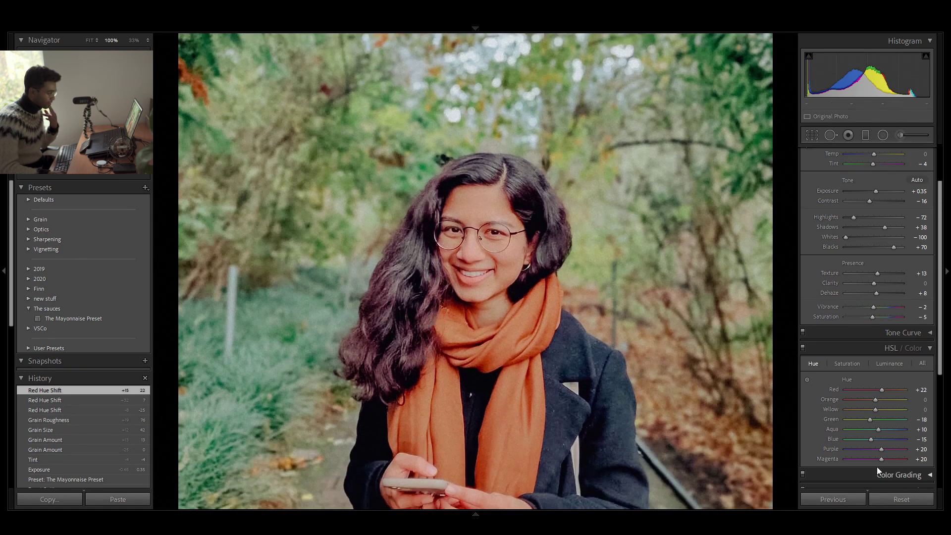
- Set the magenta hue to +70 and the purple hue to −62 in HSL
mouse_move(880, 459)
mouse_down()
mouse_move(852, 460)
mouse_move(889, 455)
mouse_up()
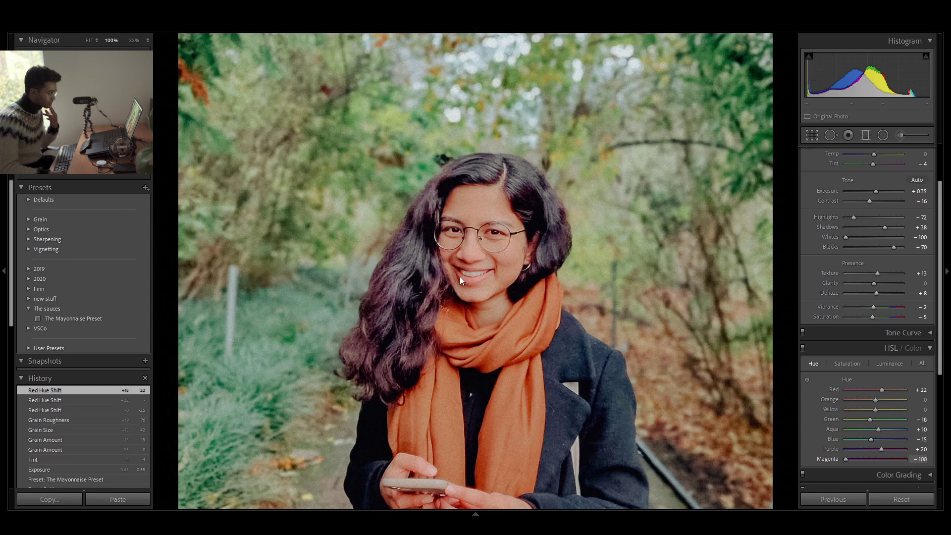
drag(459, 276, 391, 277)
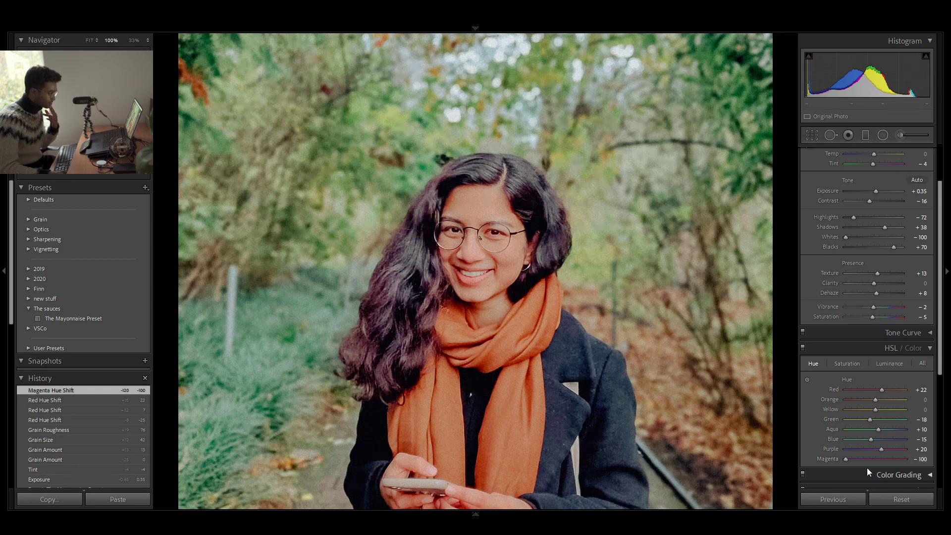
mouse_move(866, 459)
mouse_down()
mouse_move(895, 454)
mouse_move(846, 450)
mouse_move(921, 438)
mouse_move(856, 448)
mouse_up()
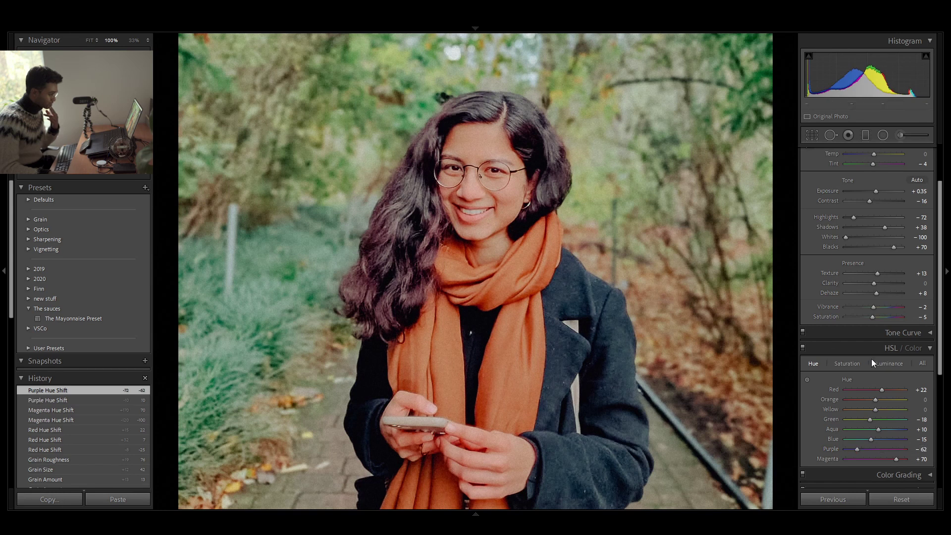
- Set the blue saturation to −48 in HSL and compare the whole portrait with the unedited original
click(847, 364)
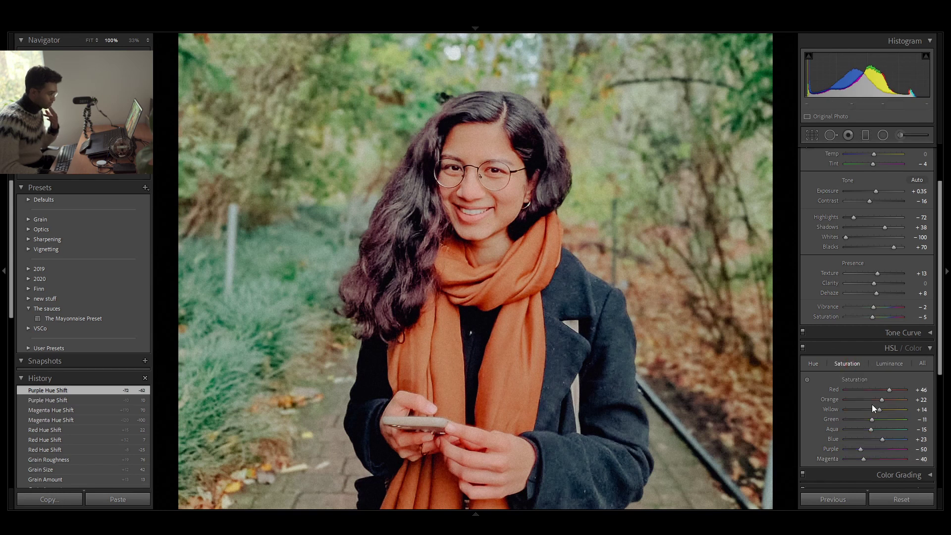
drag(860, 441, 858, 440)
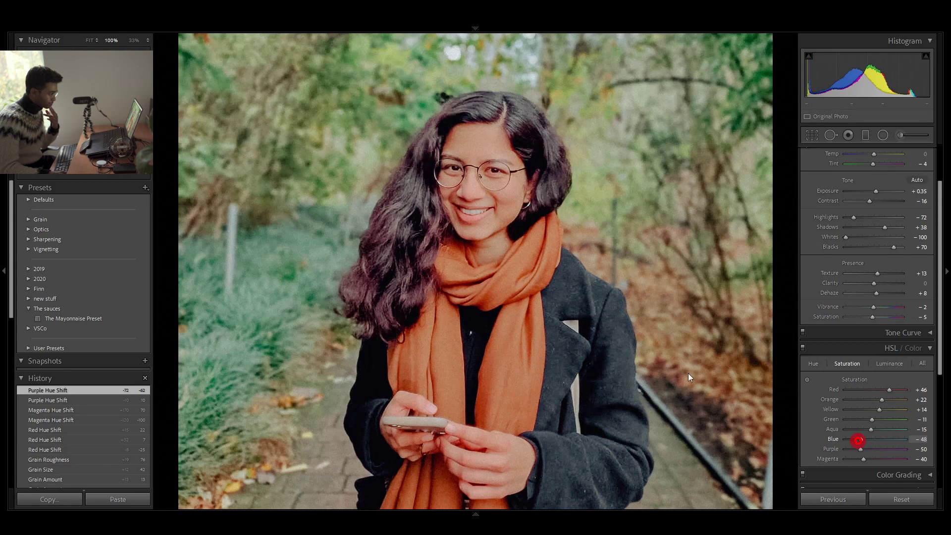
click(754, 301)
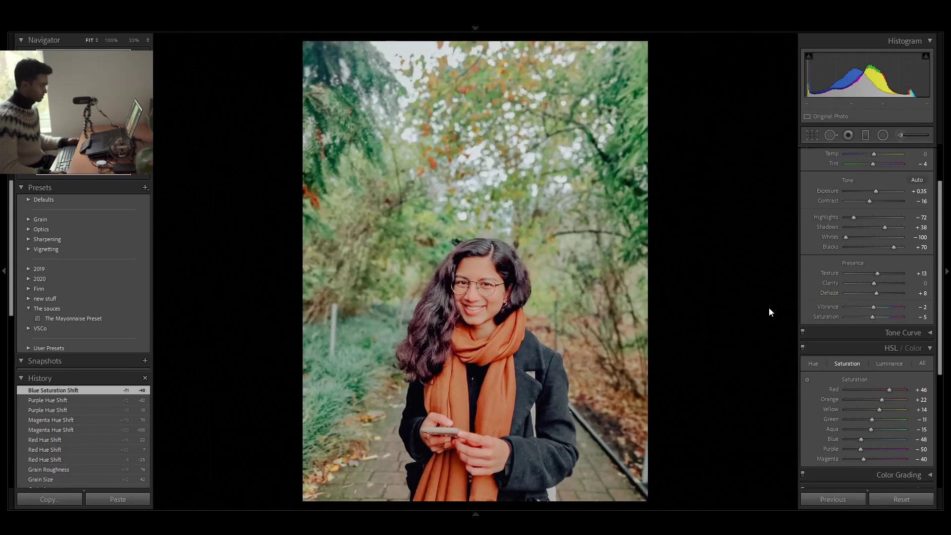
key(backslash)
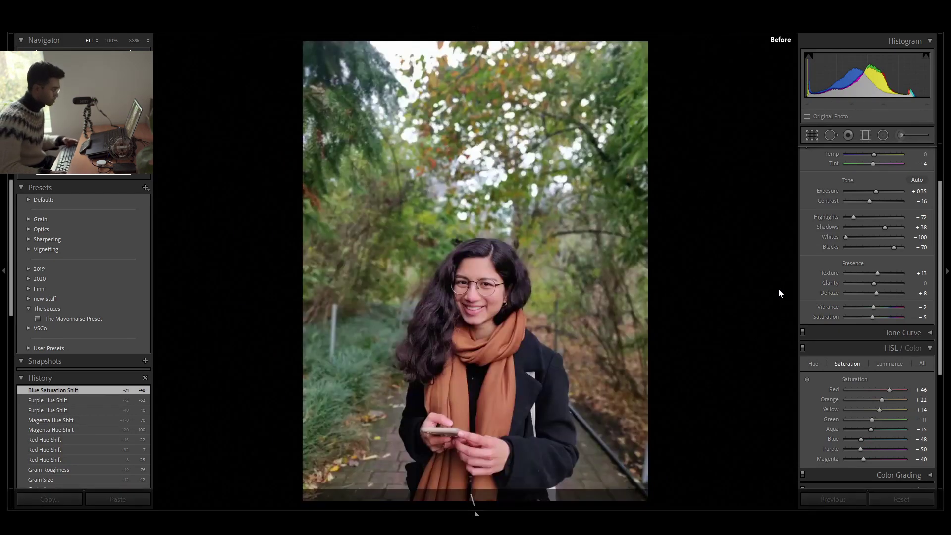
key(backslash)
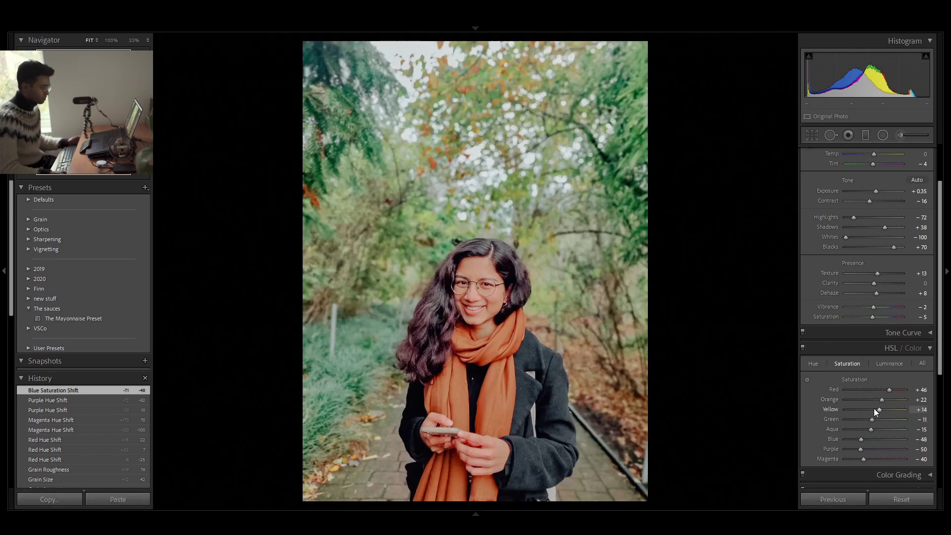
- Set the yellow saturation to −10 and the green saturation to −68, and lower the shadows to +11
mouse_move(871, 423)
mouse_down()
mouse_move(850, 423)
mouse_move(872, 410)
mouse_up()
drag(865, 419, 855, 419)
drag(887, 228, 877, 233)
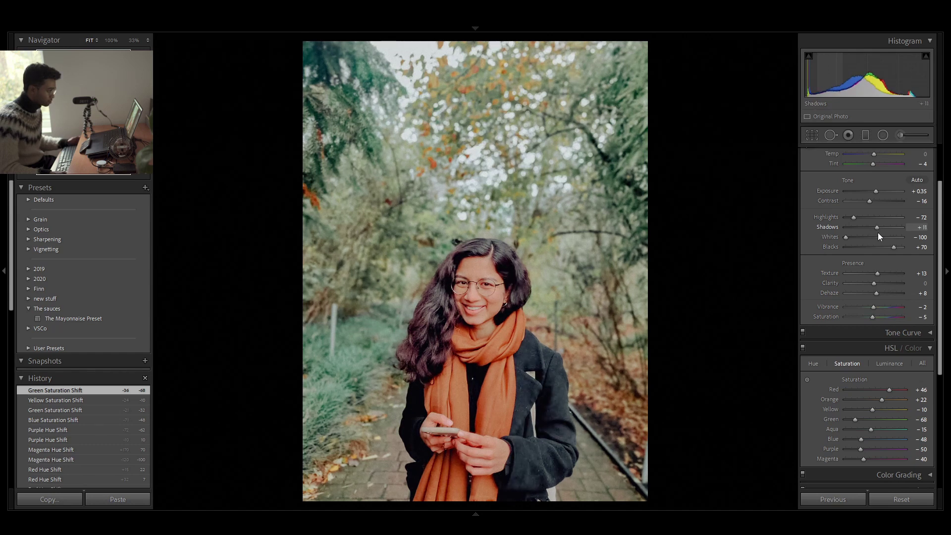
- Raise the darkest point of the tone curve to input 24, output 38 to fade the blacks
click(920, 332)
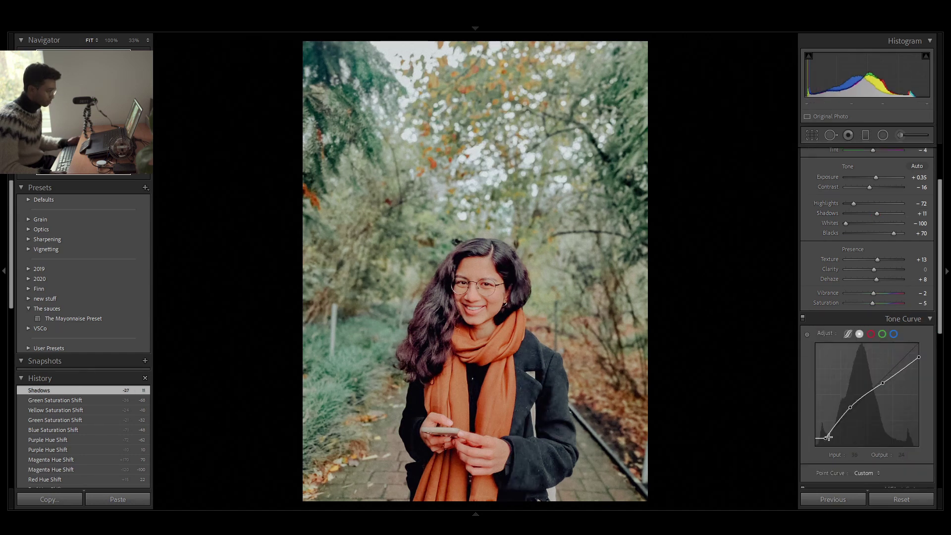
drag(825, 439, 825, 431)
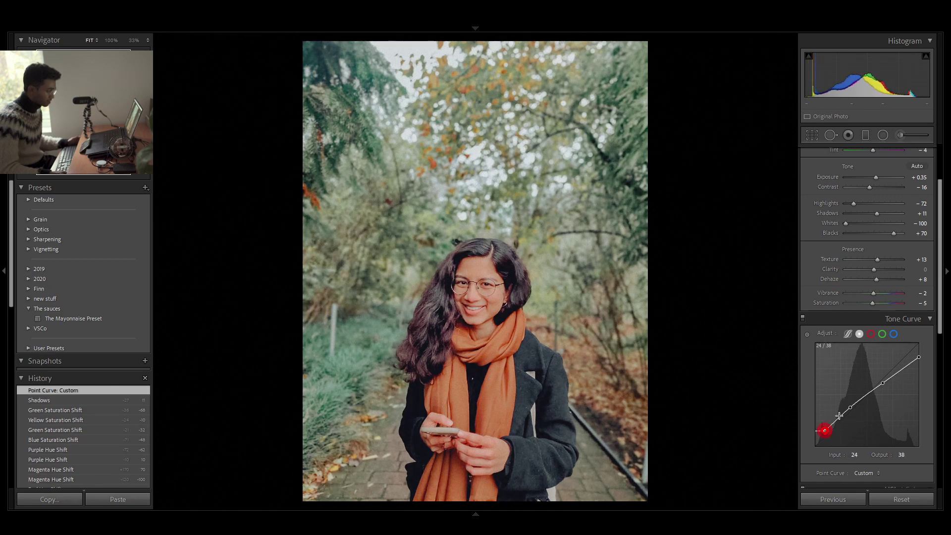
click(929, 319)
- Check the portrait at 100%, compare it with the unedited original and view it with the interface blacked out
click(512, 205)
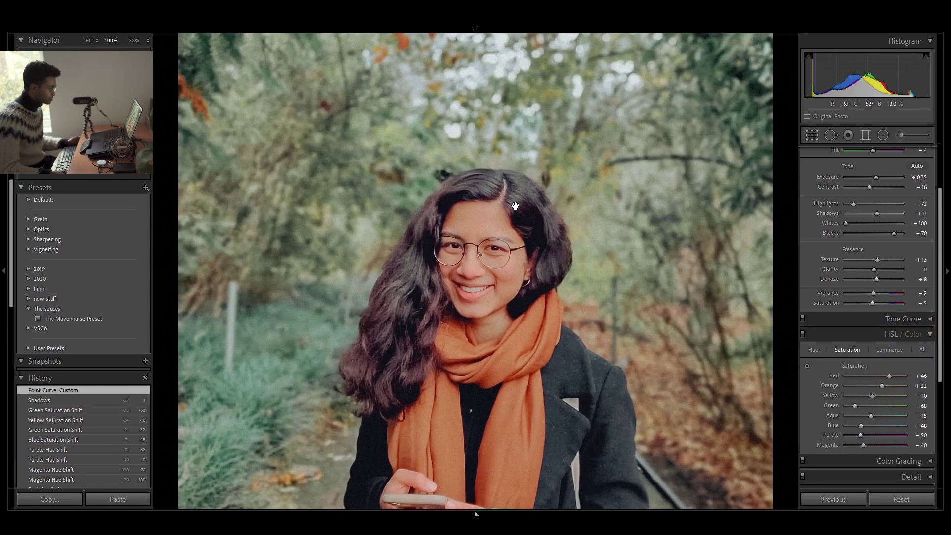
click(513, 204)
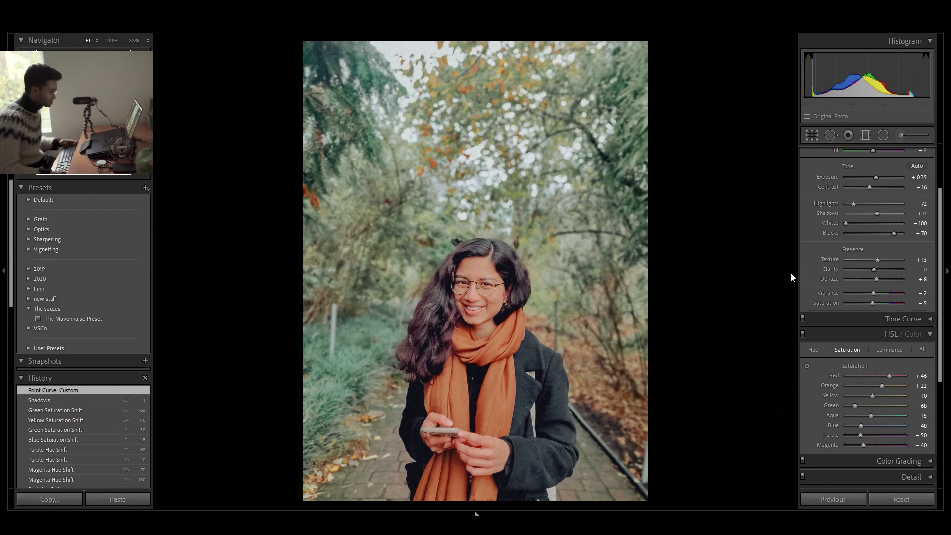
key(backslash)
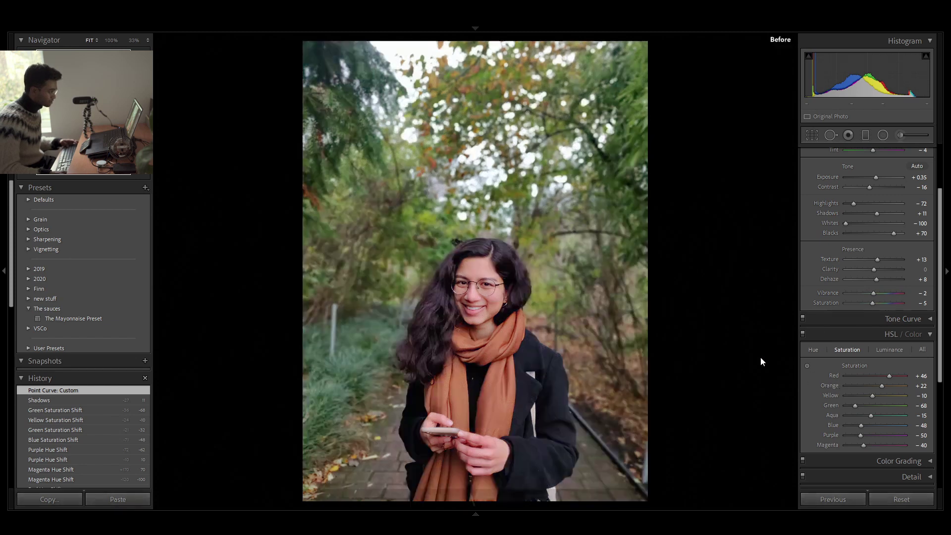
key(backslash)
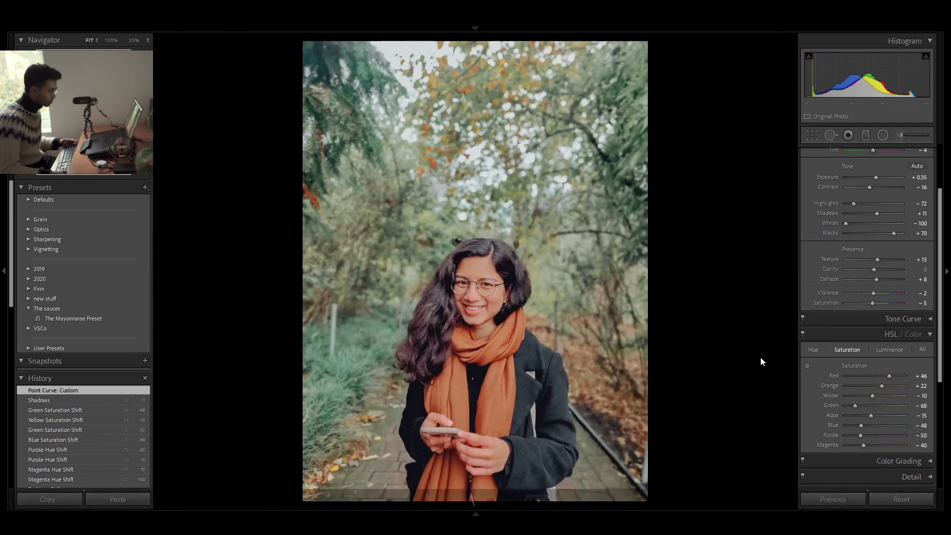
key(backslash)
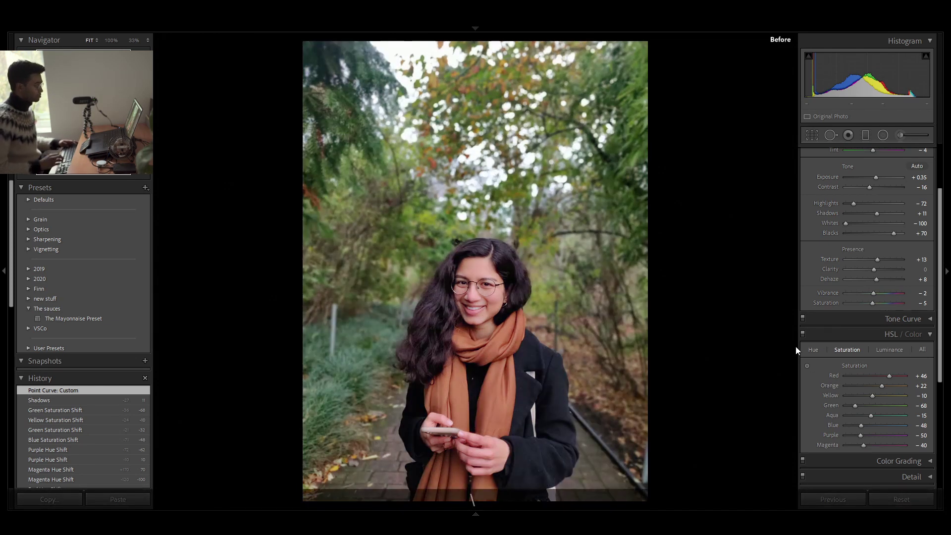
key(backslash)
key(l)
key(l)
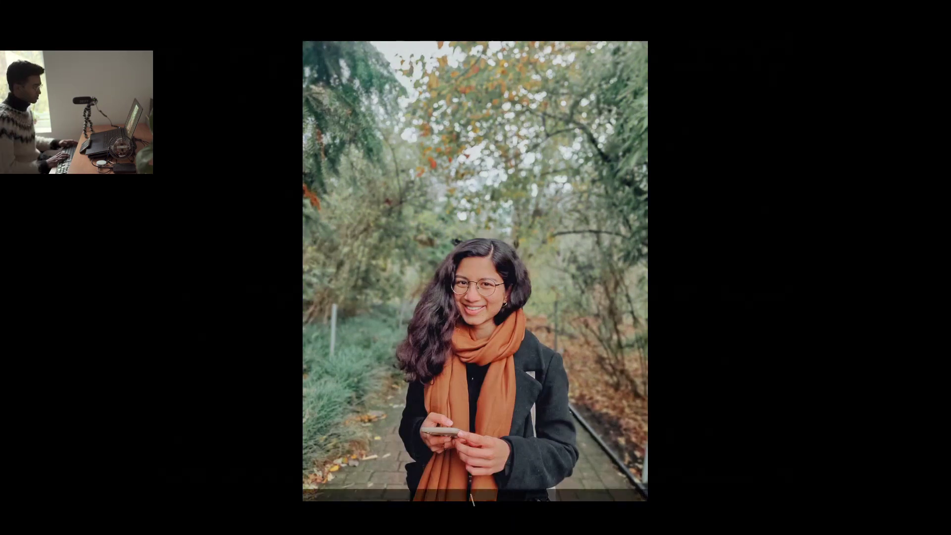